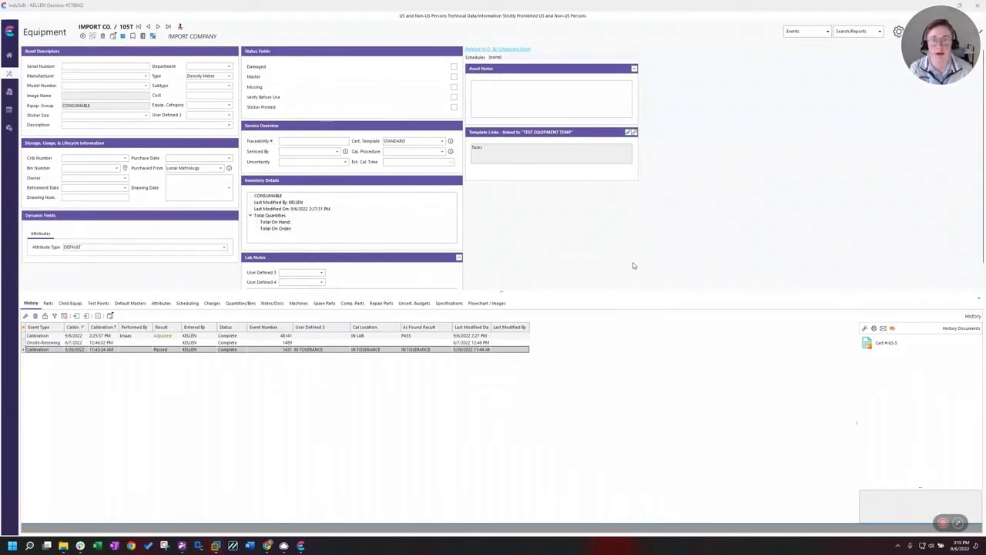
Enlarge the history grid and set the 9/6/2022 calibration event as the one used when designing in PrintBuilder
{"action": "left_click_drag", "start_coordinate": [590, 293], "coordinate": [590, 282]}
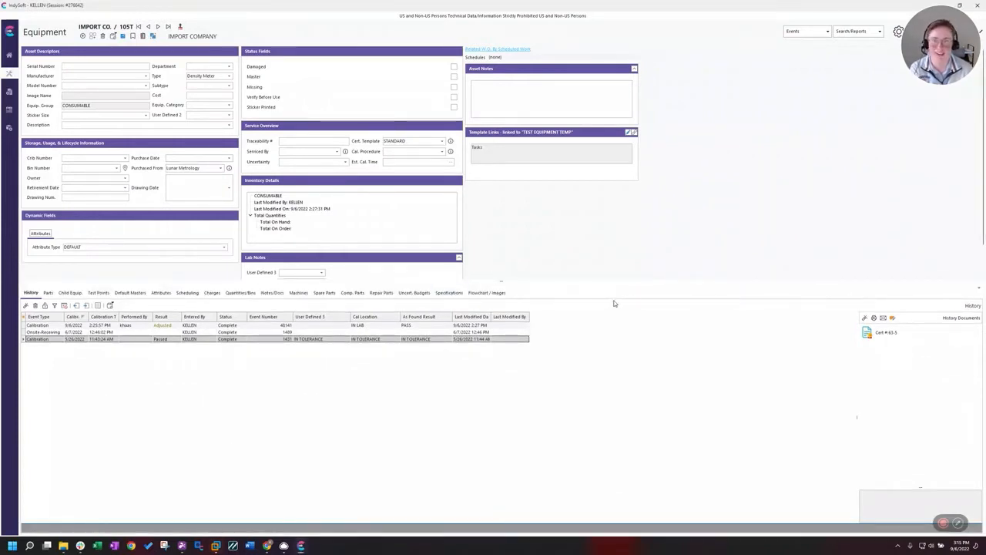
{"action": "left_click", "coordinate": [181, 327]}
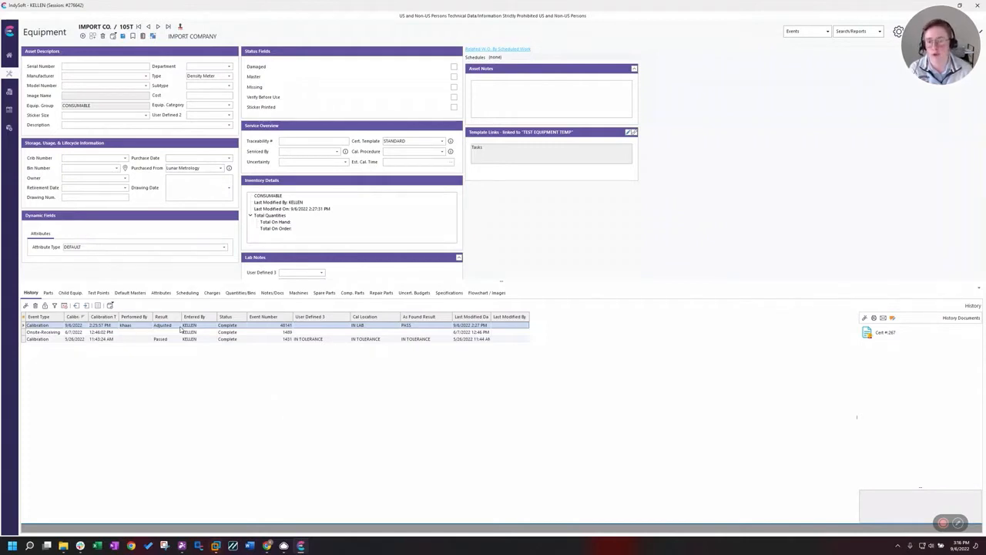
{"action": "right_click", "coordinate": [180, 329]}
{"action": "left_click", "coordinate": [172, 327]}
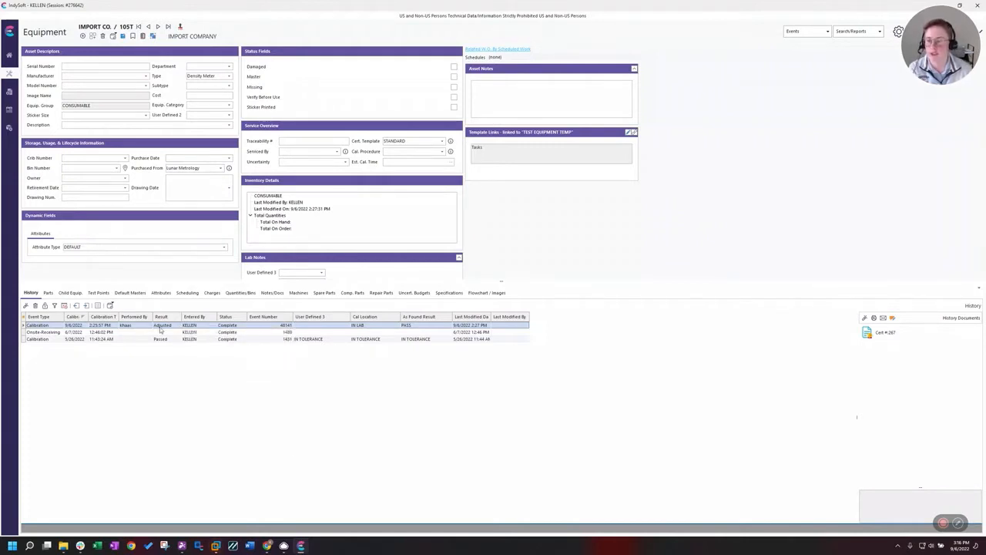
{"action": "right_click", "coordinate": [216, 329]}
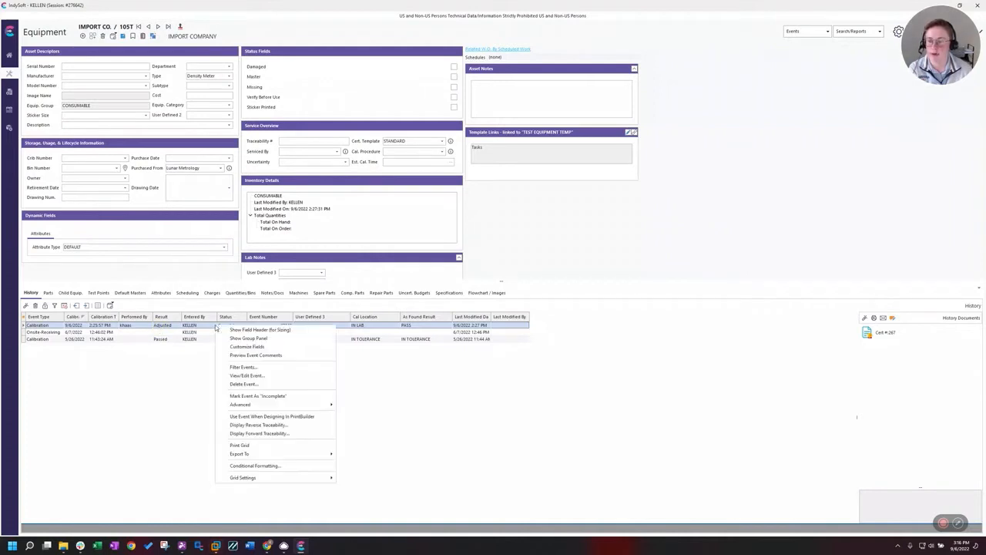
{"action": "left_click", "coordinate": [254, 417]}
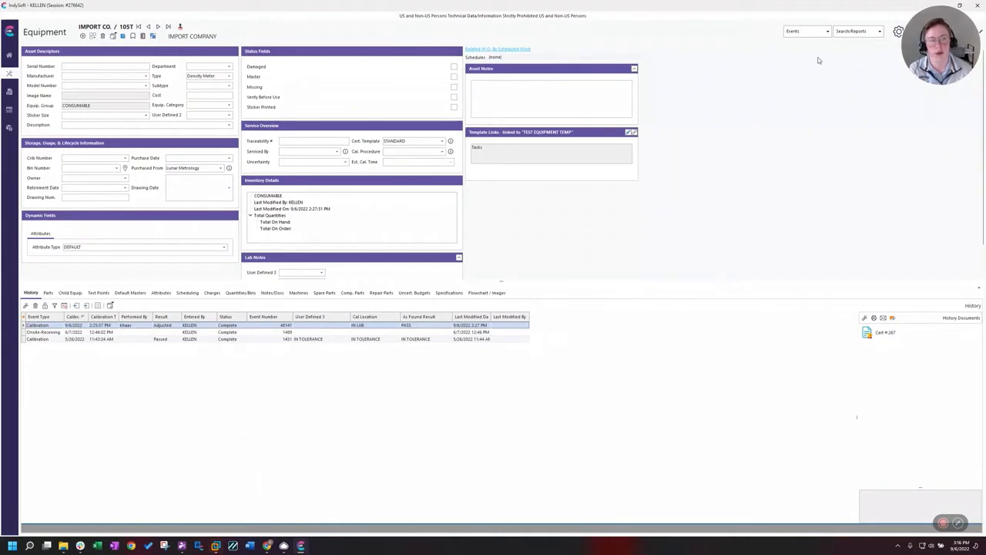
Open the STANDARD certificate in PrintBuilder and go to its CalibrationTestPoints subreport
{"action": "left_click", "coordinate": [897, 29]}
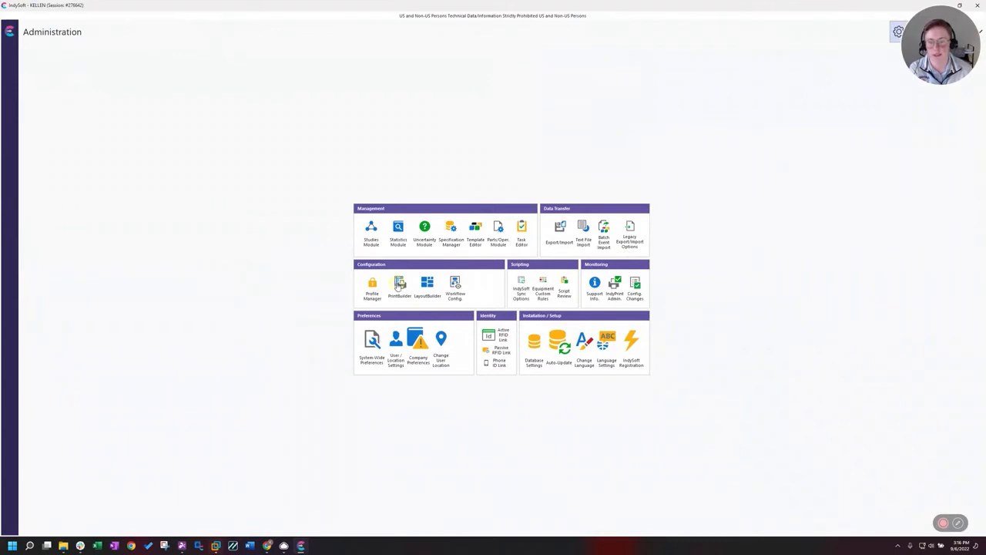
{"action": "left_click", "coordinate": [398, 286]}
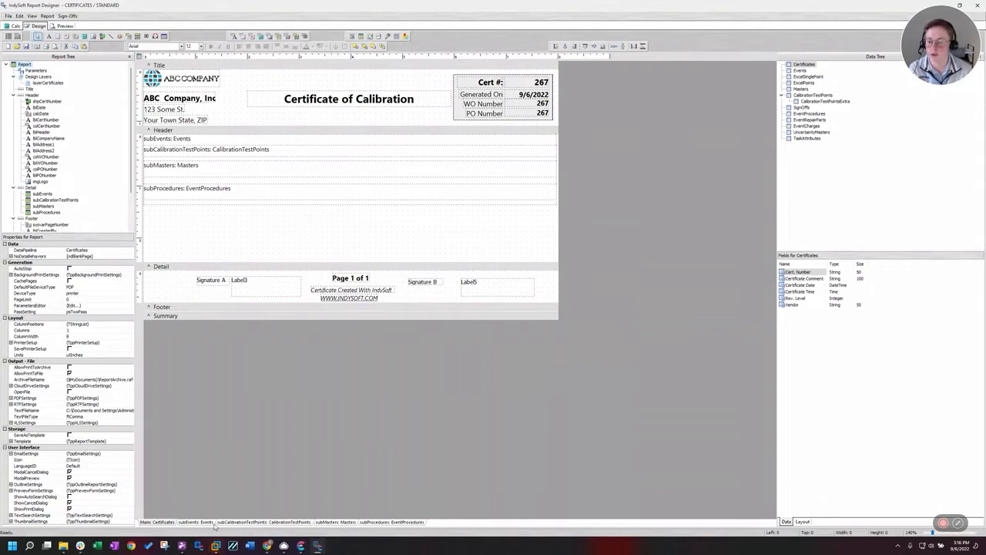
{"action": "left_click", "coordinate": [245, 522]}
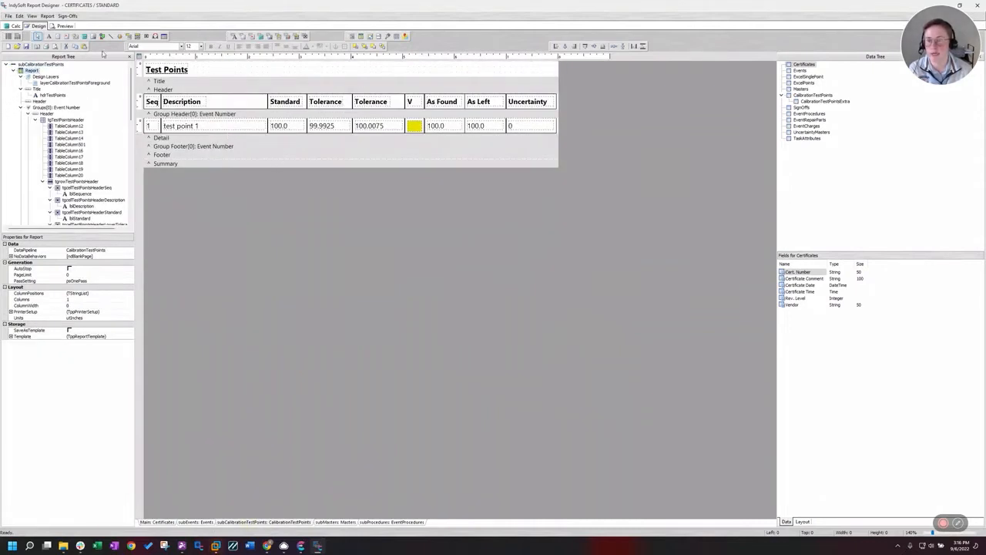
Preview the certificate's row shading, check the main report design, and return to the CalibrationTestPoints subreport
{"action": "left_click", "coordinate": [64, 25]}
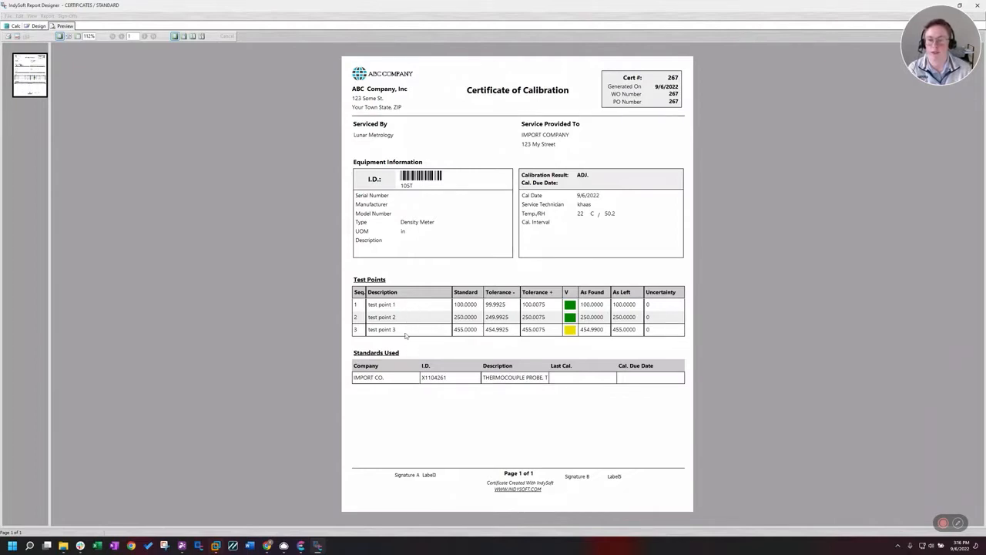
{"action": "left_click", "coordinate": [34, 25]}
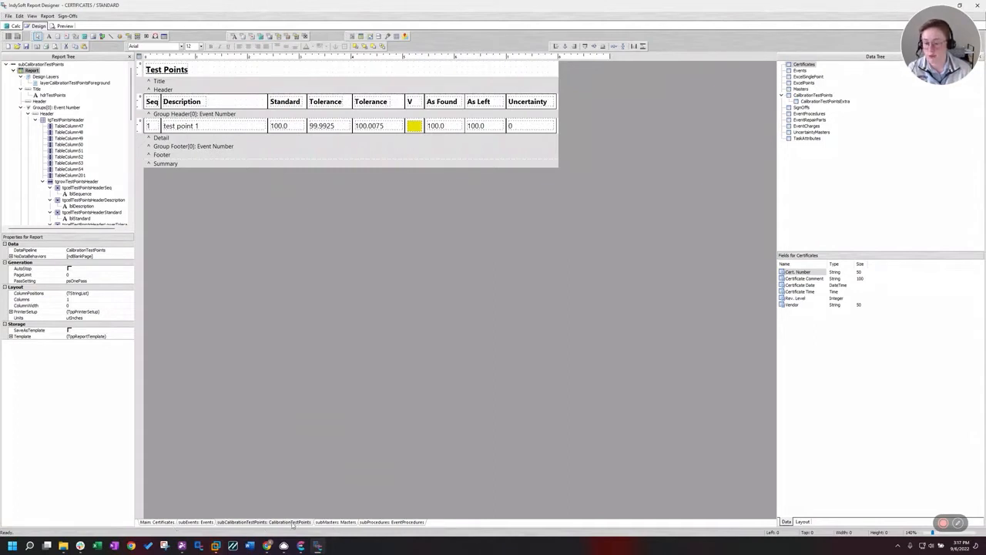
{"action": "left_click", "coordinate": [164, 522]}
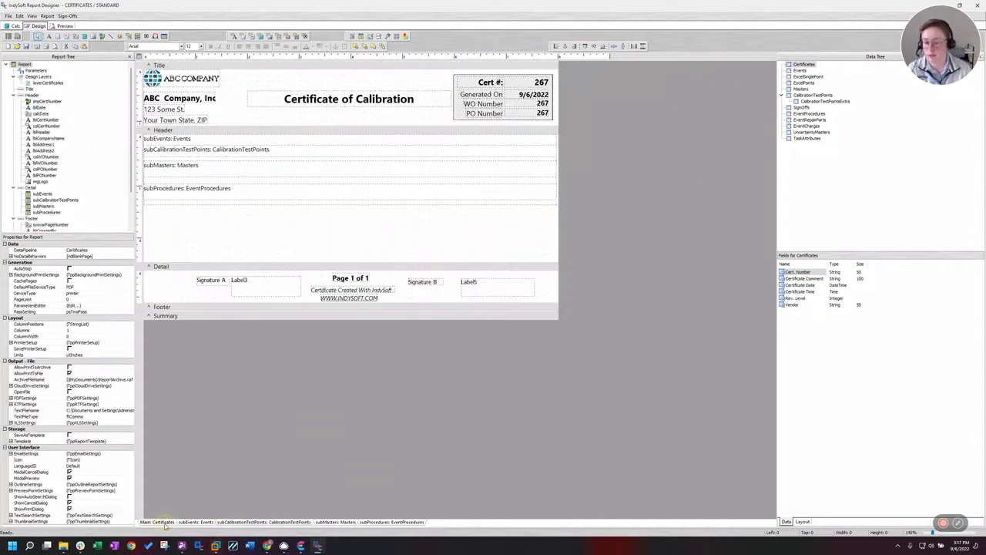
{"action": "left_click", "coordinate": [270, 522]}
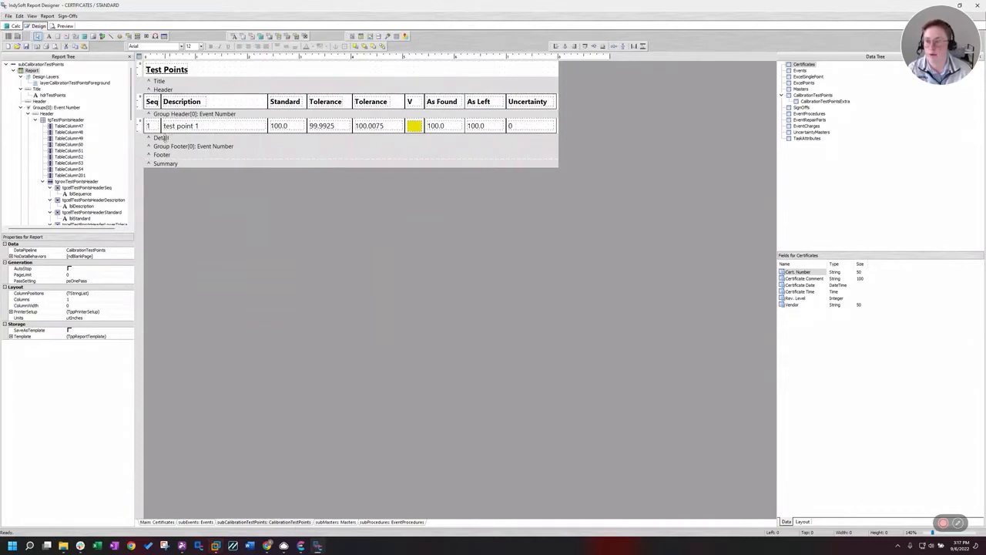
Select the Detail band of the test points subreport and expand the brush settings of Background1 and Background2
{"action": "left_click", "coordinate": [167, 138]}
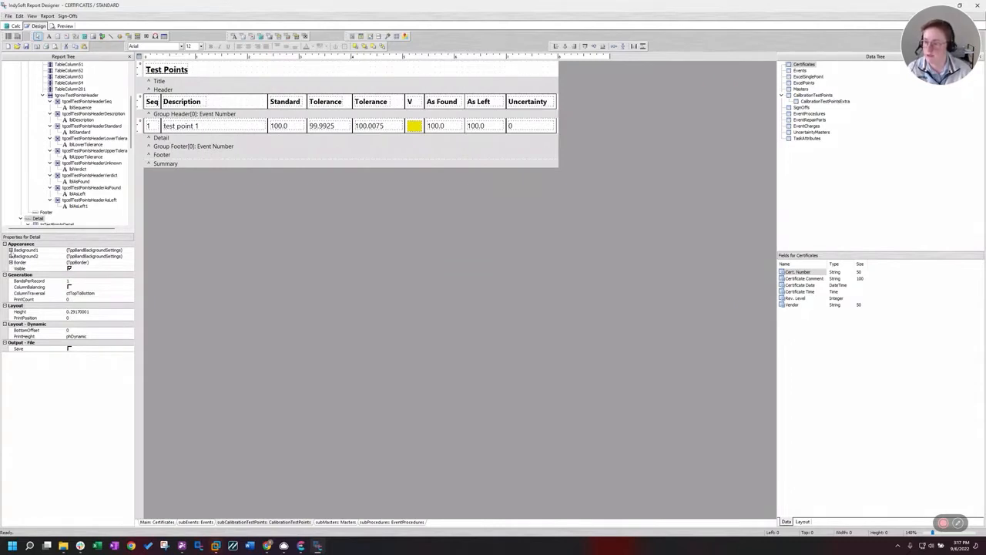
{"action": "left_click", "coordinate": [18, 250]}
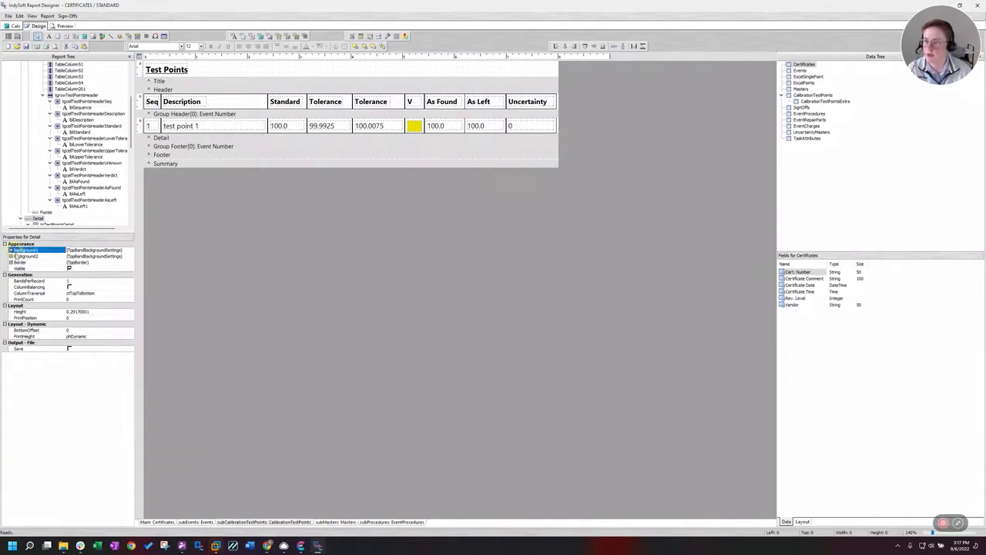
{"action": "left_click", "coordinate": [18, 255]}
{"action": "left_click", "coordinate": [19, 250]}
{"action": "left_click", "coordinate": [19, 257]}
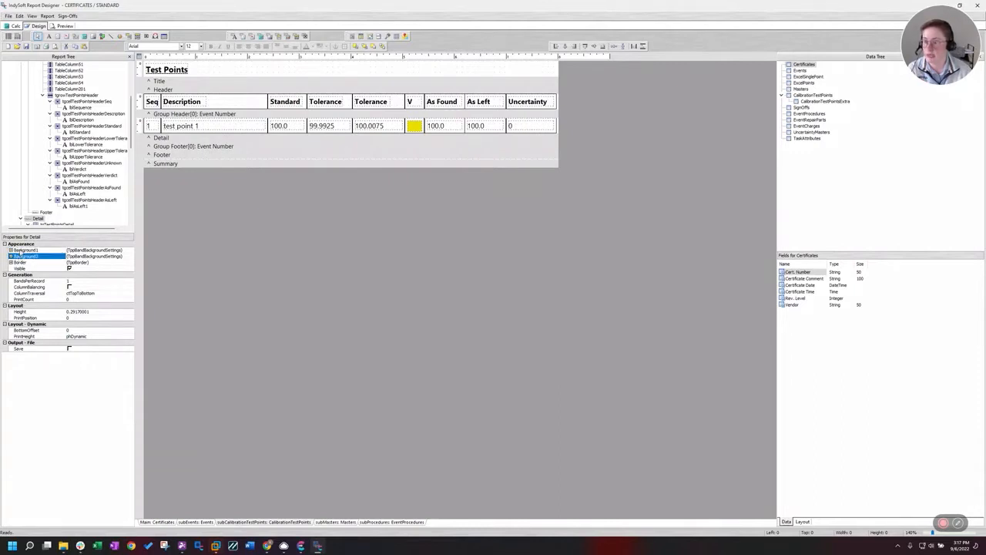
{"action": "left_click", "coordinate": [18, 250]}
{"action": "left_click", "coordinate": [10, 250]}
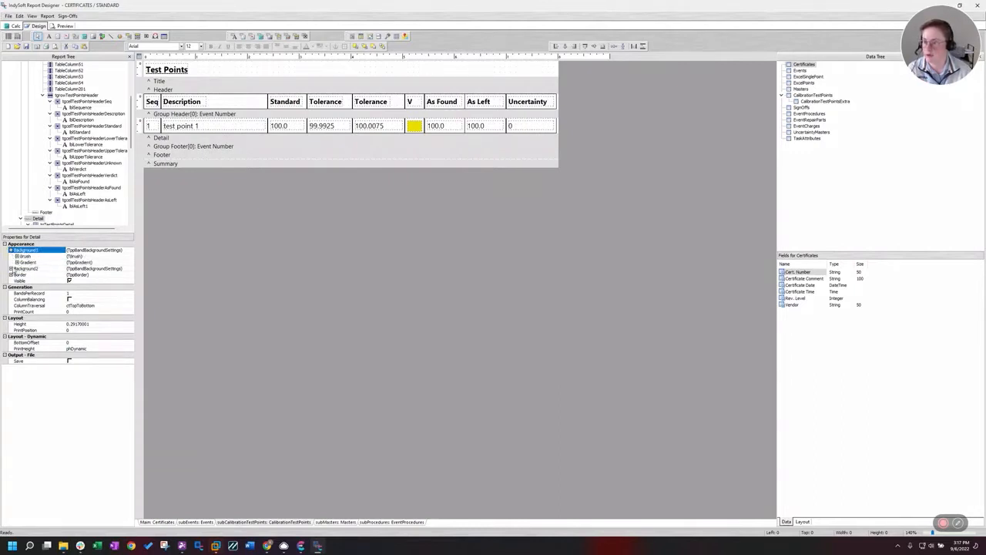
{"action": "left_click", "coordinate": [11, 268]}
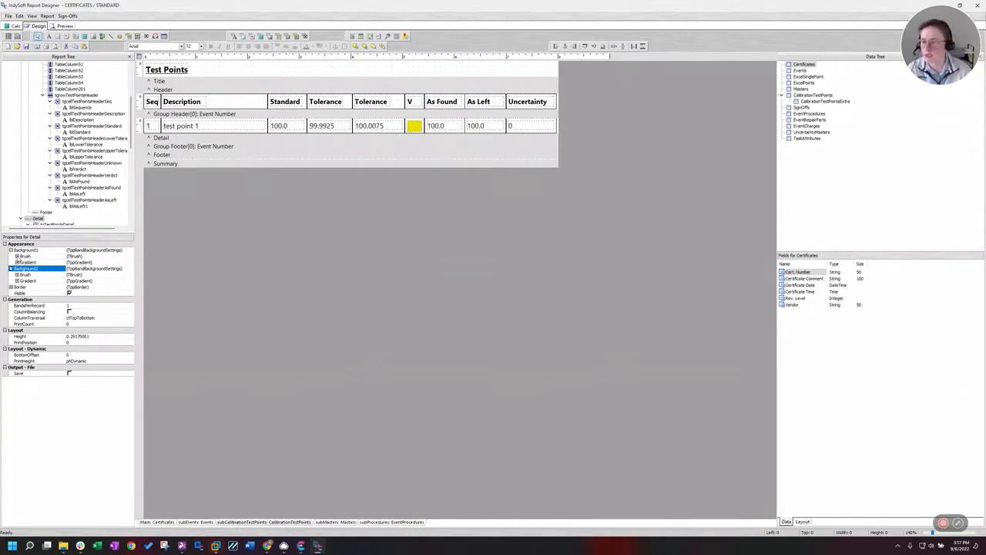
{"action": "left_click", "coordinate": [17, 257]}
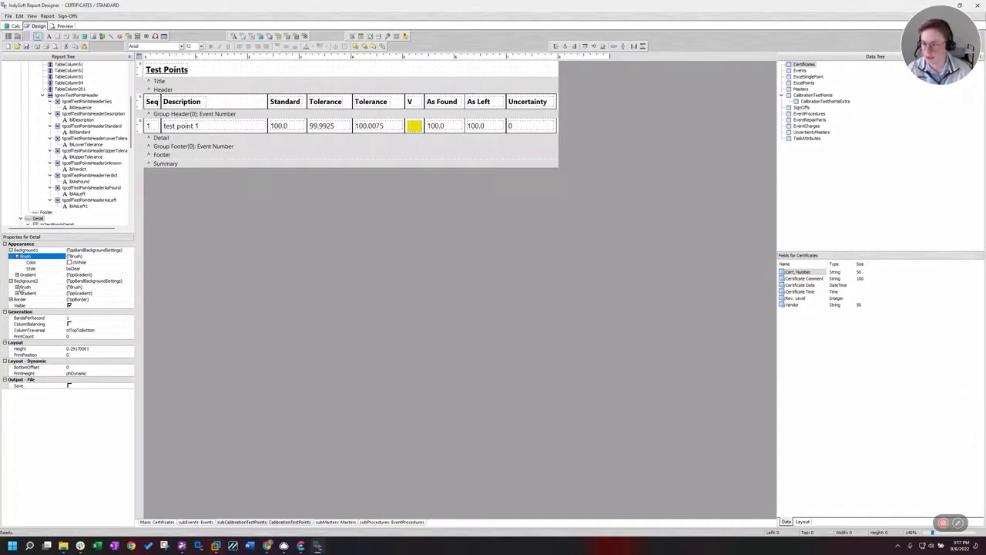
{"action": "left_click", "coordinate": [17, 287]}
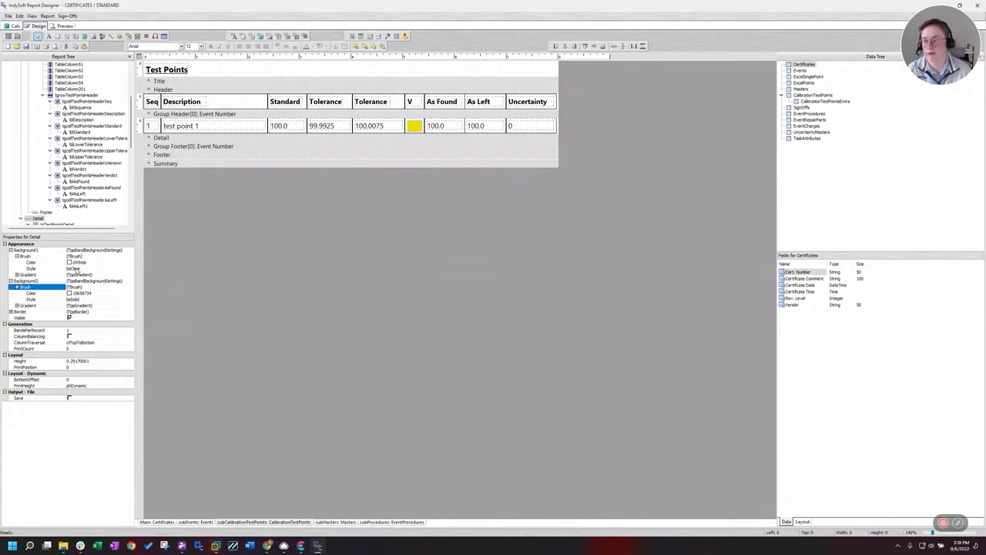
Examine the Detail band's Background1 brush style and its Background2 brush color and style
{"action": "left_click", "coordinate": [78, 268]}
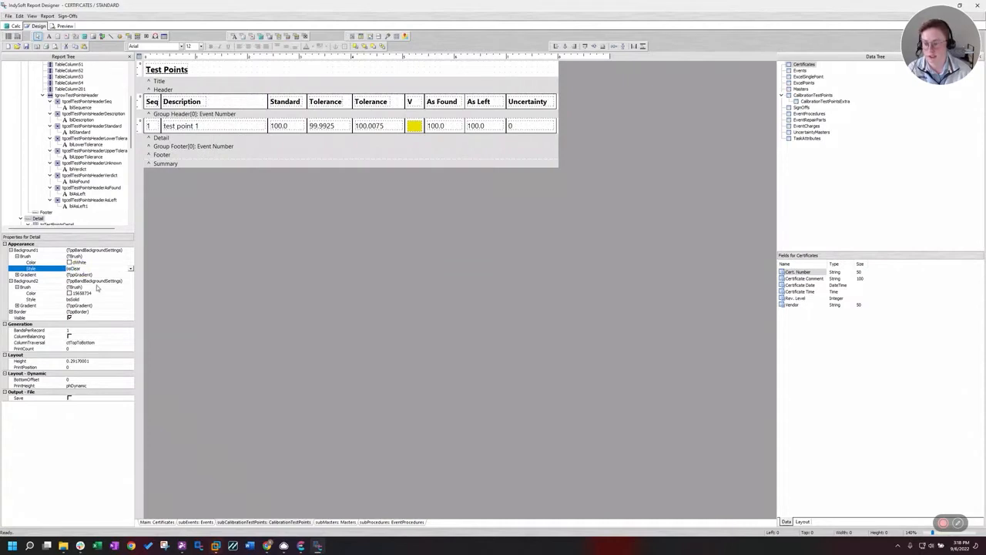
{"action": "left_click", "coordinate": [97, 276]}
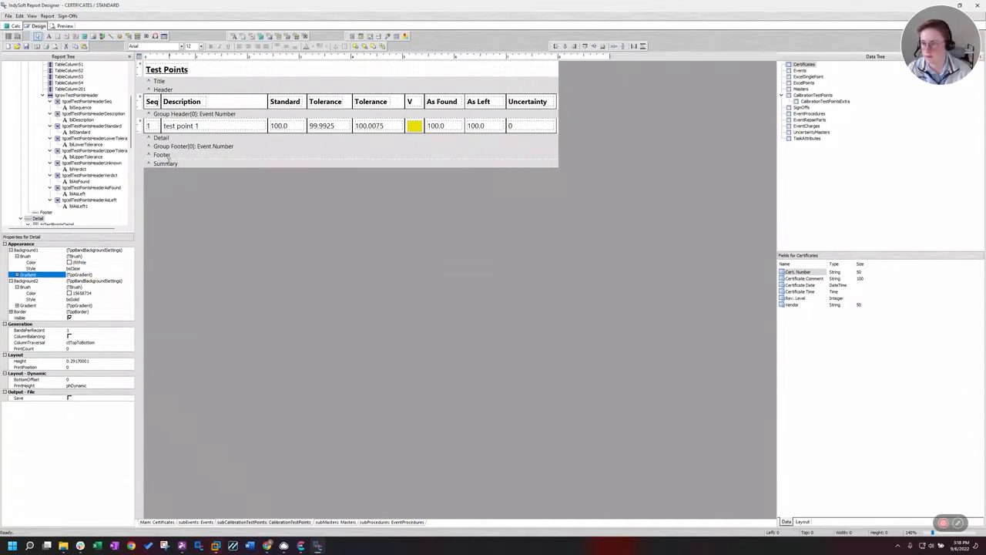
{"action": "left_click", "coordinate": [43, 281]}
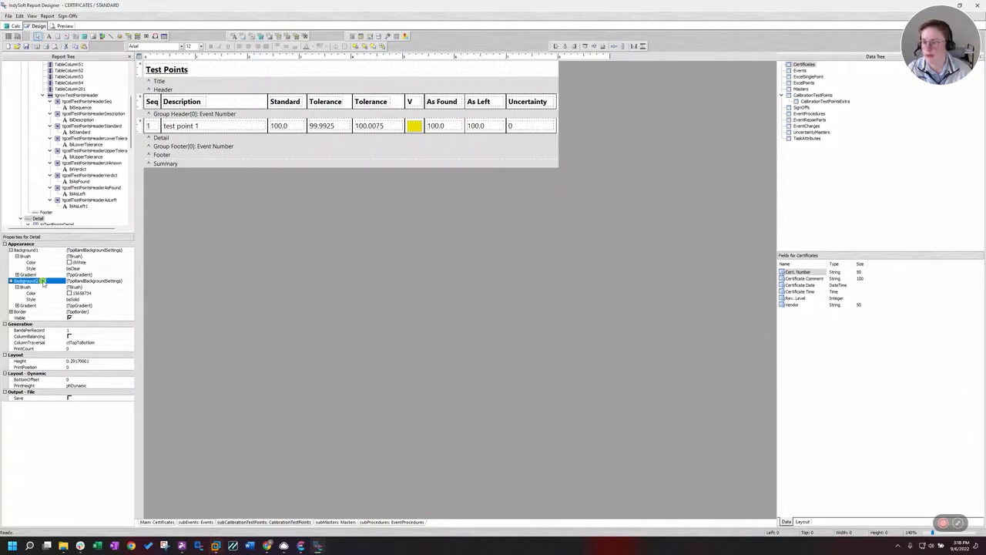
{"action": "left_click", "coordinate": [86, 293]}
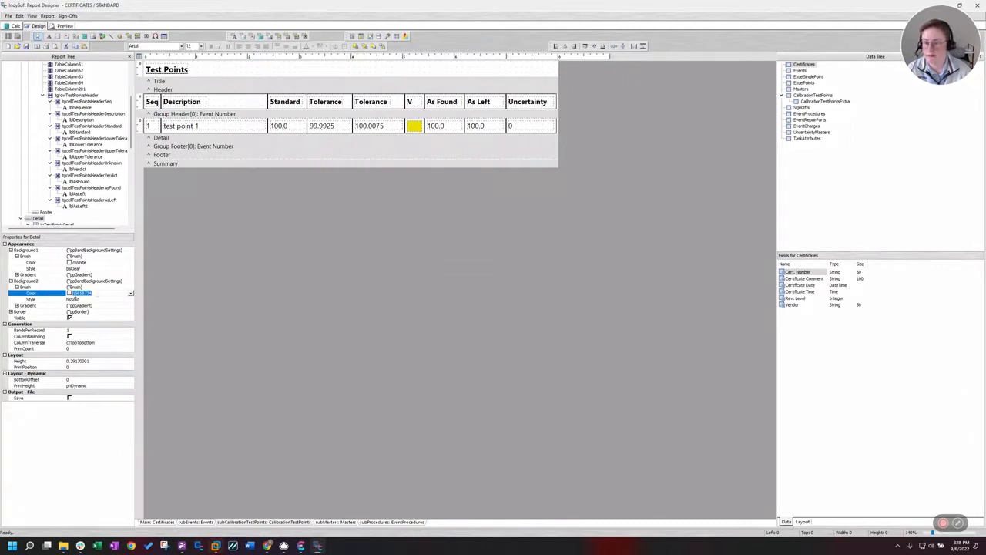
{"action": "left_click", "coordinate": [77, 299]}
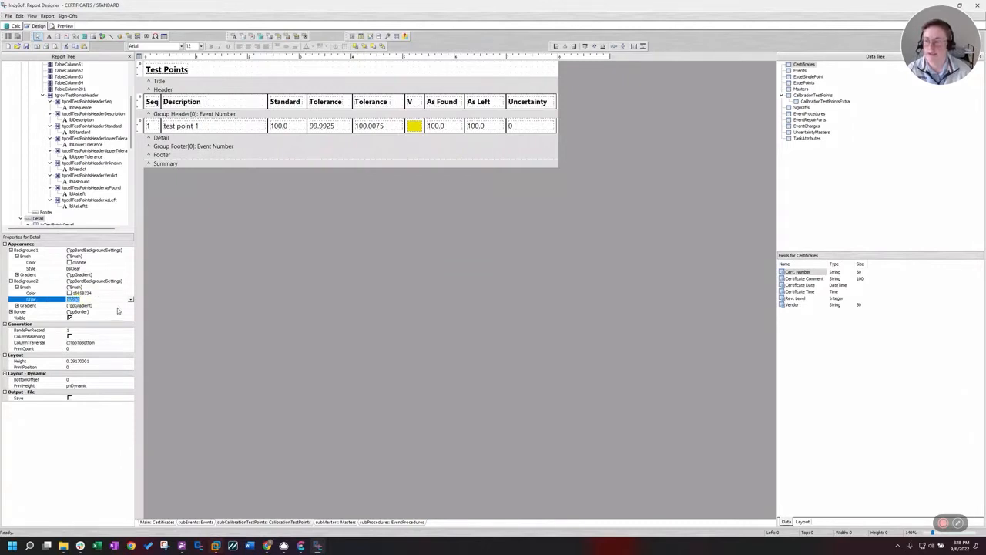
{"action": "left_click", "coordinate": [107, 298]}
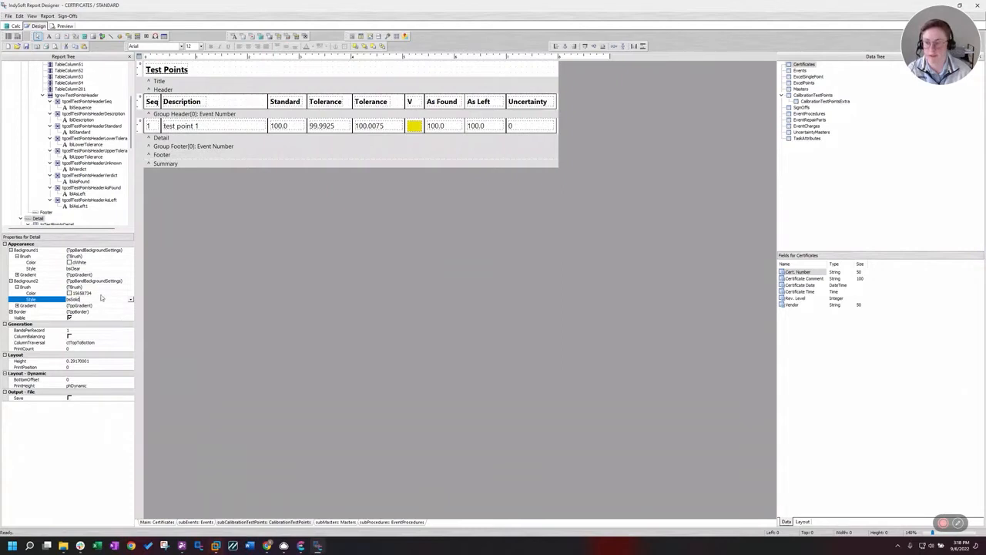
Set the Detail band's Background2 brush color to clAqua, preview the certificate, and return to the design
{"action": "left_click", "coordinate": [109, 293]}
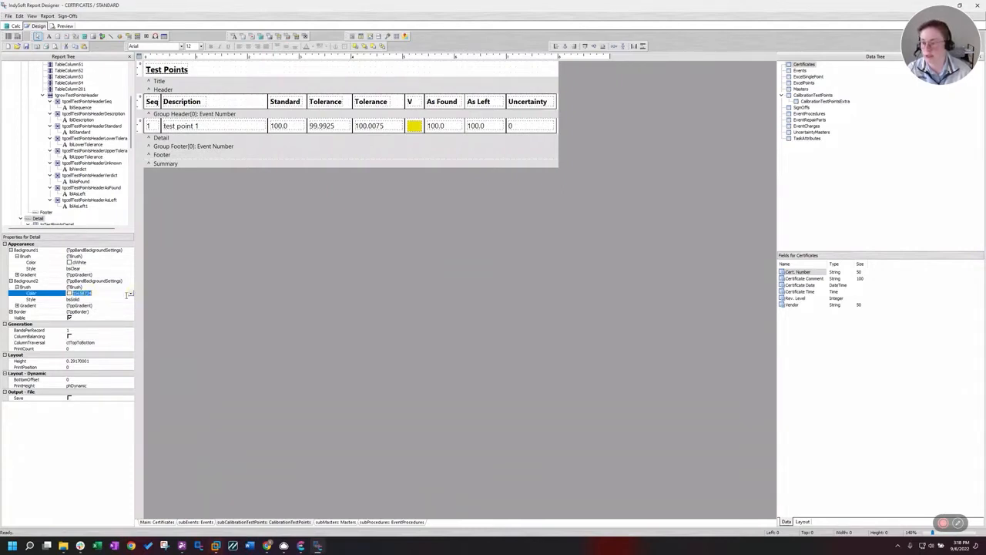
{"action": "left_click", "coordinate": [131, 294]}
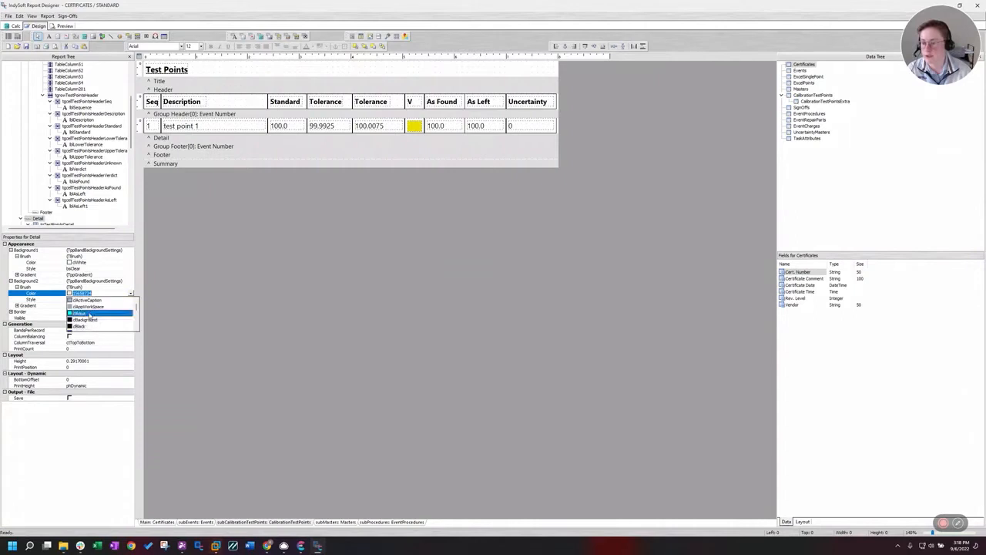
{"action": "left_click", "coordinate": [81, 312]}
{"action": "left_click", "coordinate": [97, 300]}
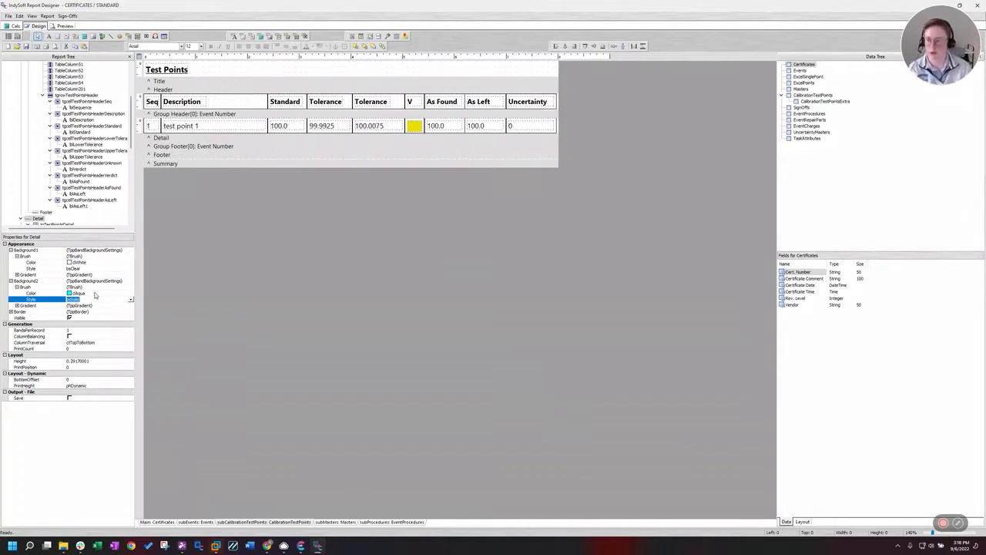
{"action": "left_click", "coordinate": [62, 25]}
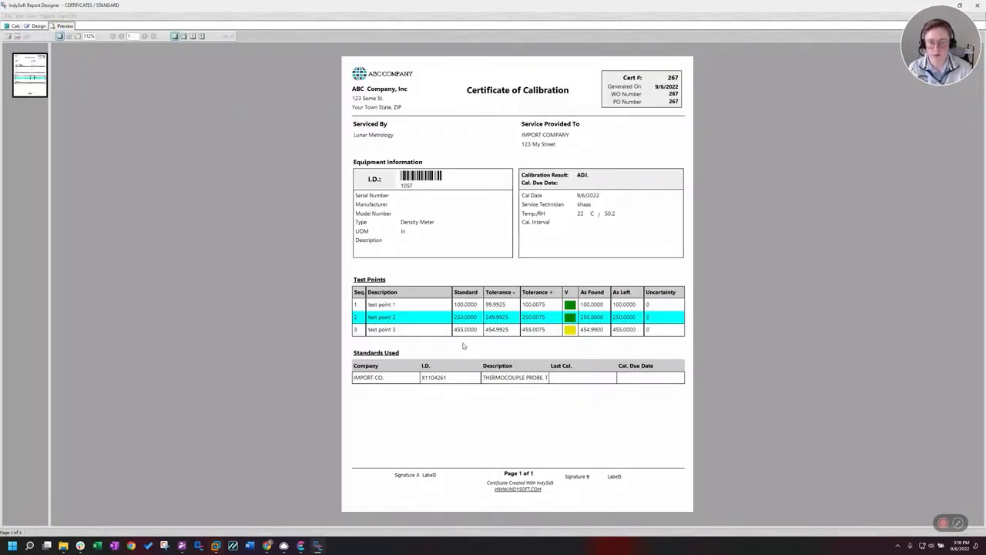
{"action": "left_click", "coordinate": [38, 26]}
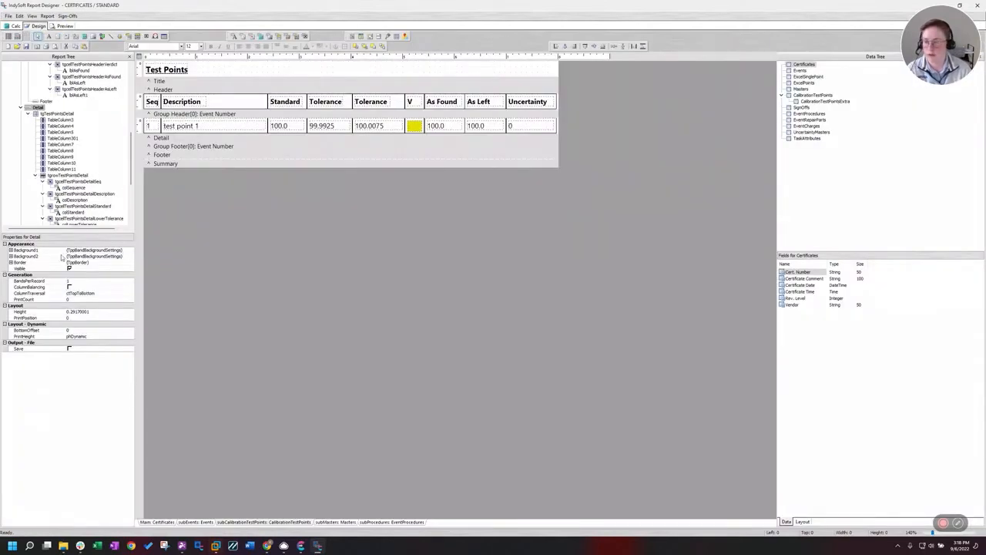
Expand the Detail band's background brush settings again and change the Background2 brush color to cl3DLight
{"action": "left_click", "coordinate": [11, 256]}
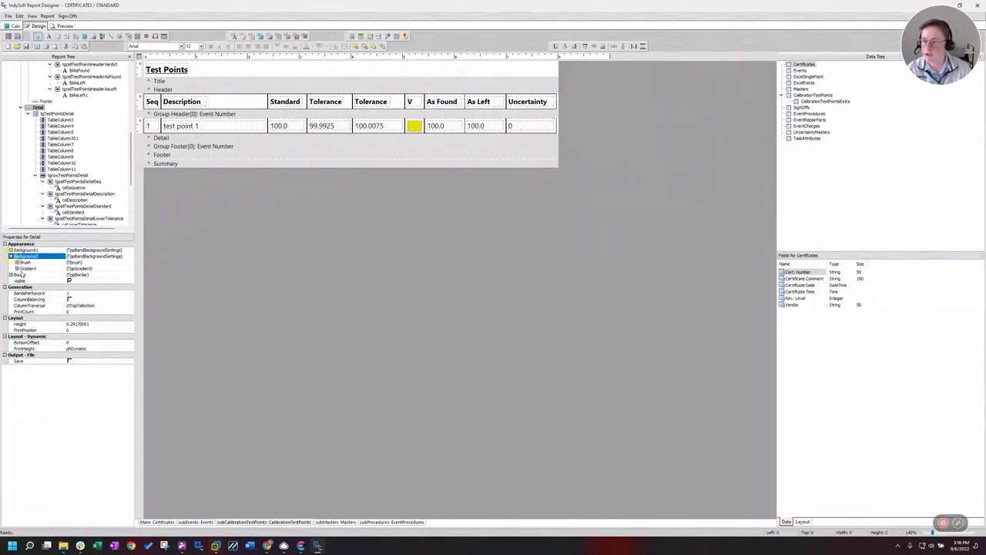
{"action": "left_click", "coordinate": [11, 249]}
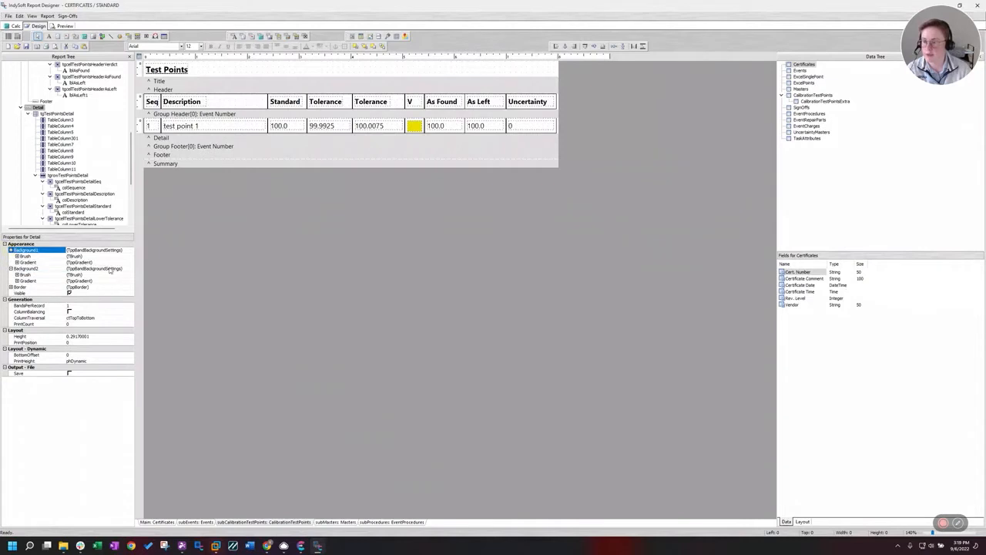
{"action": "left_click", "coordinate": [17, 256]}
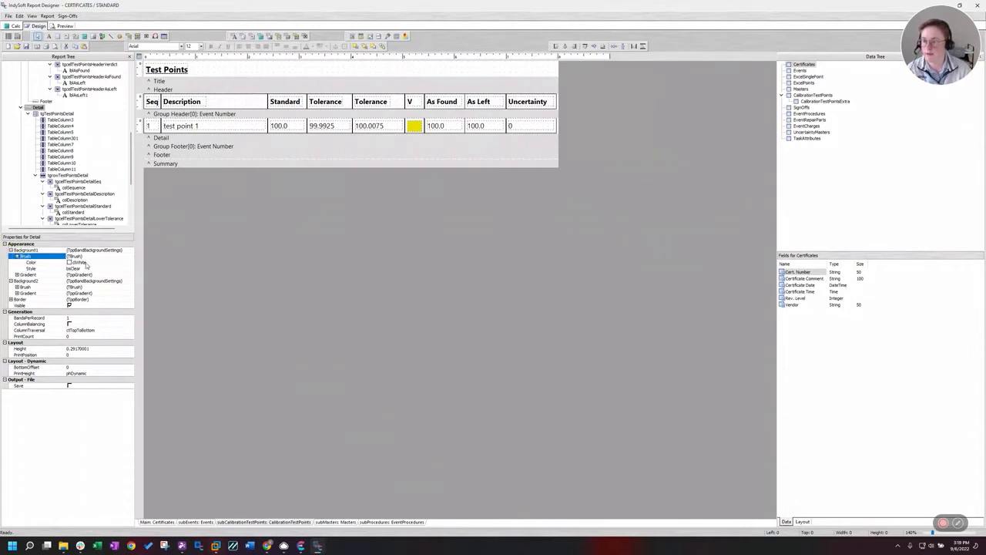
{"action": "left_click", "coordinate": [20, 288]}
{"action": "left_click", "coordinate": [77, 293]}
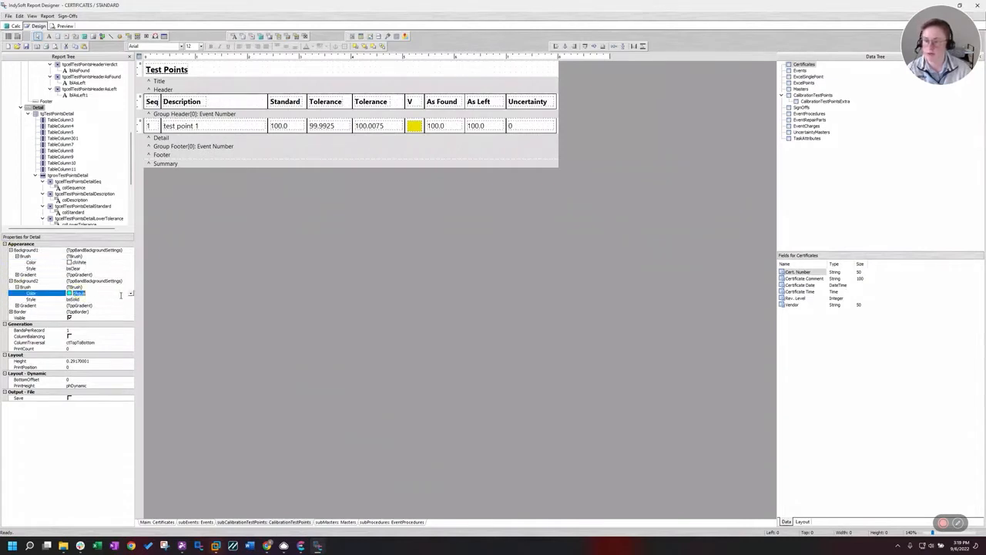
{"action": "left_click", "coordinate": [131, 294]}
{"action": "left_click", "coordinate": [83, 300]}
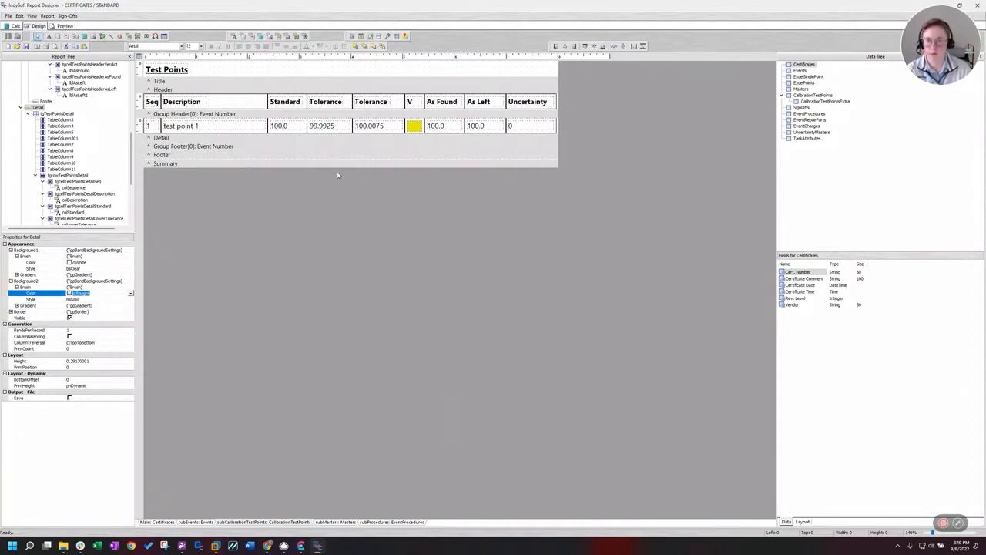
{"action": "left_click", "coordinate": [329, 142]}
{"action": "left_click", "coordinate": [171, 139]}
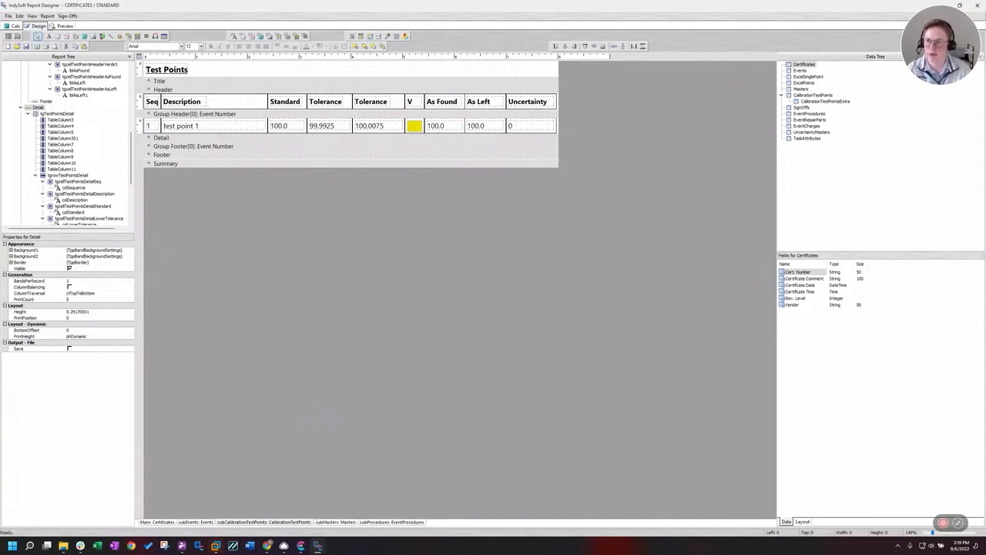
{"action": "left_click", "coordinate": [15, 26]}
{"action": "left_click", "coordinate": [39, 26]}
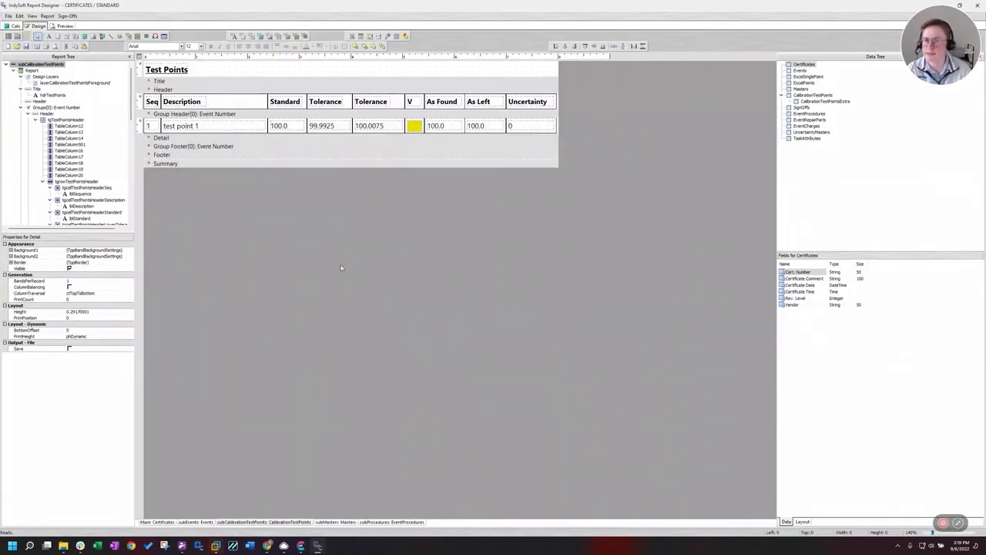
{"action": "left_click", "coordinate": [206, 523]}
{"action": "left_click", "coordinate": [158, 522]}
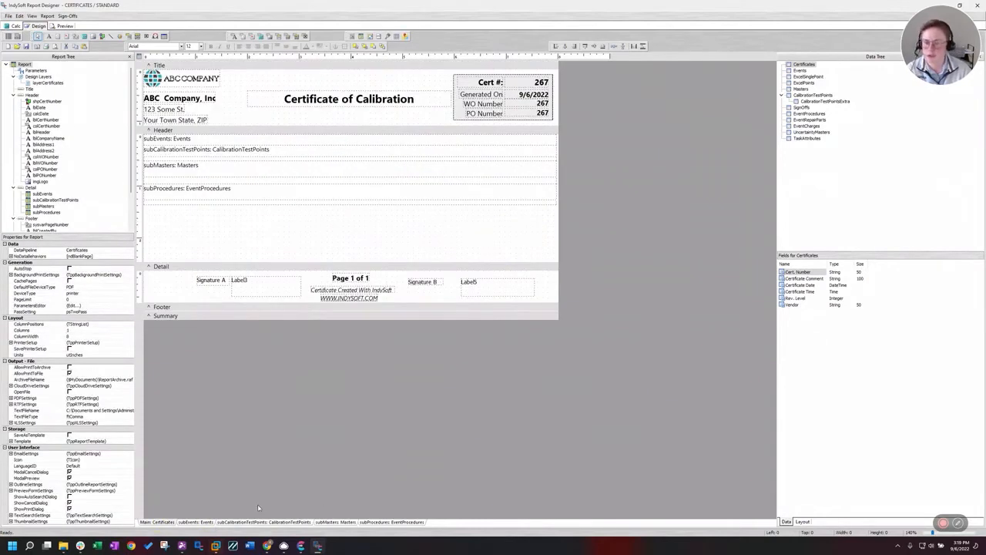
{"action": "left_click", "coordinate": [241, 524]}
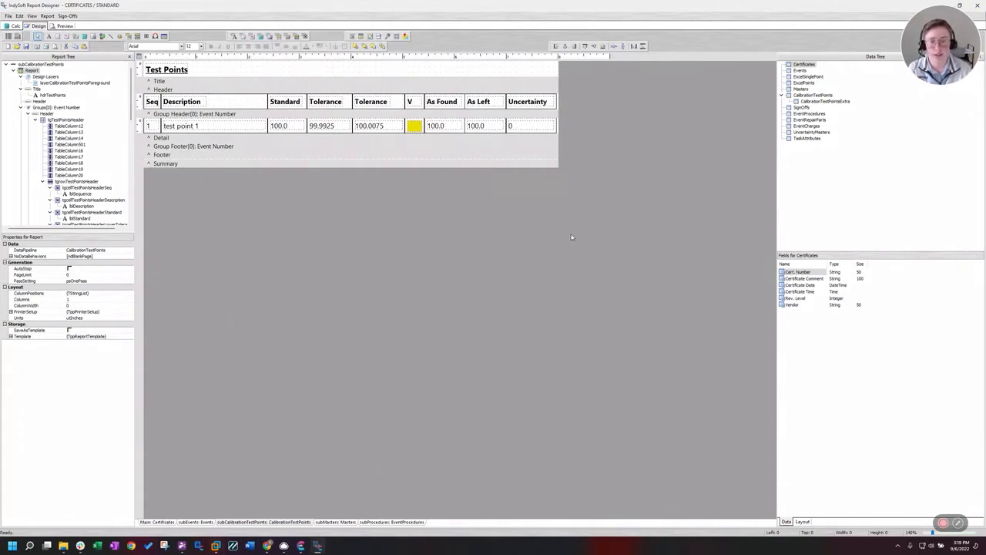
Close the STANDARD certificate design, saving its changes, and minimize the PrintBuilder window
{"action": "left_click", "coordinate": [977, 6]}
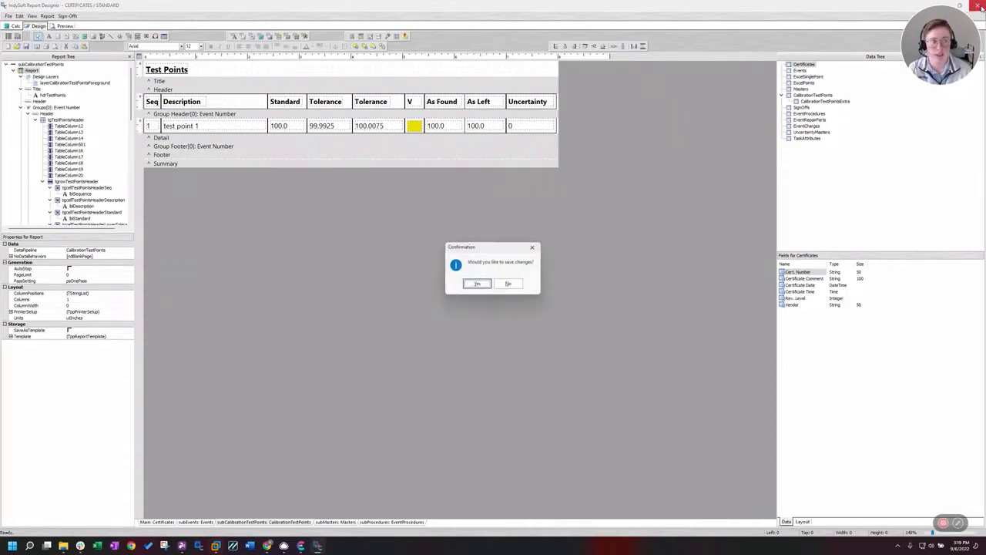
{"action": "left_click", "coordinate": [477, 284]}
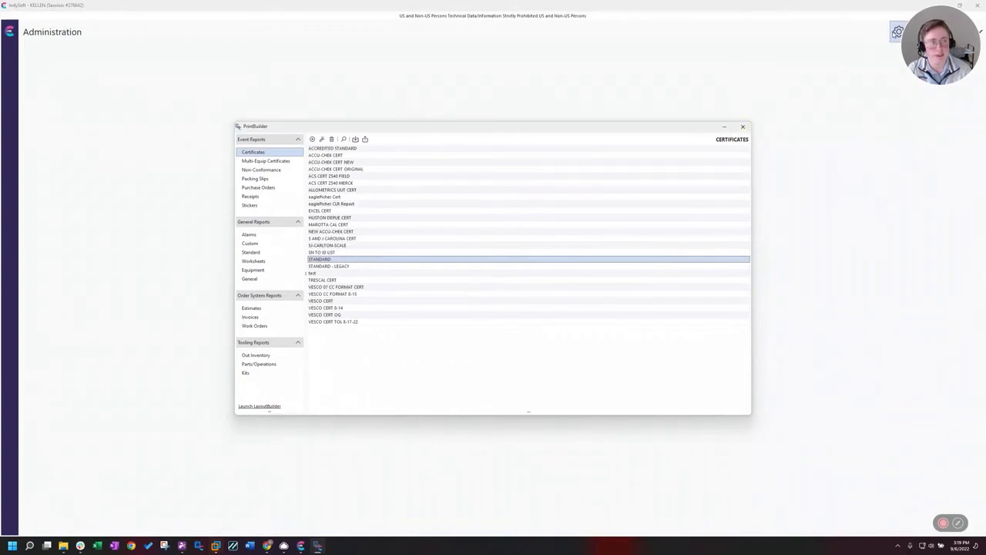
{"action": "left_click", "coordinate": [724, 127]}
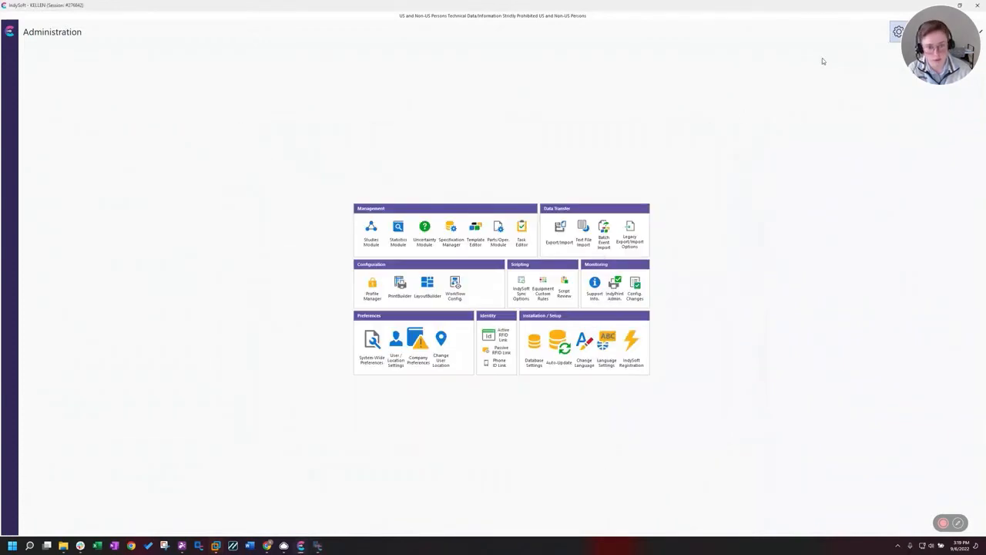
Return to equipment 105T, open its 9/6/2022 calibration event, and examine test point 3's as-found value and verdict in the calibration results
{"action": "left_click", "coordinate": [902, 32]}
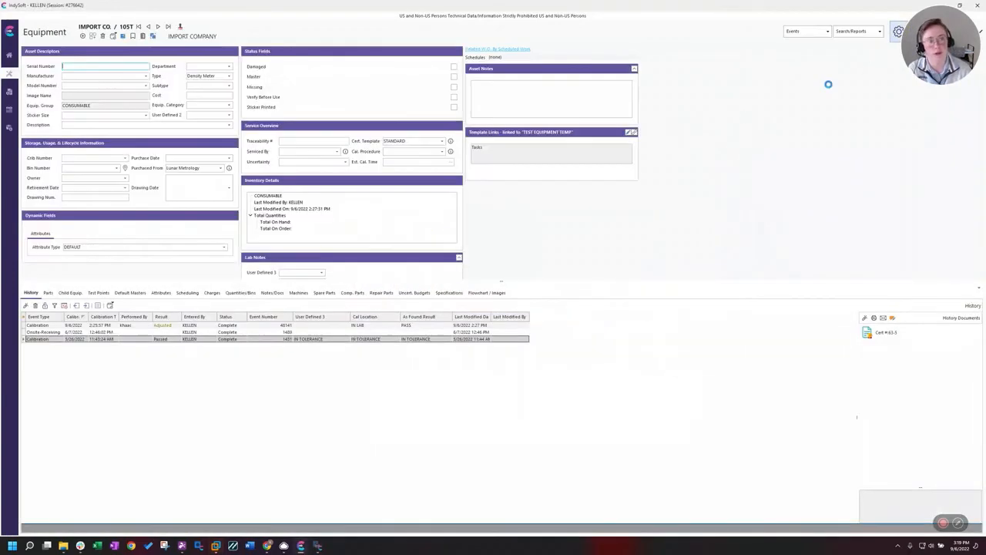
{"action": "left_click", "coordinate": [222, 325]}
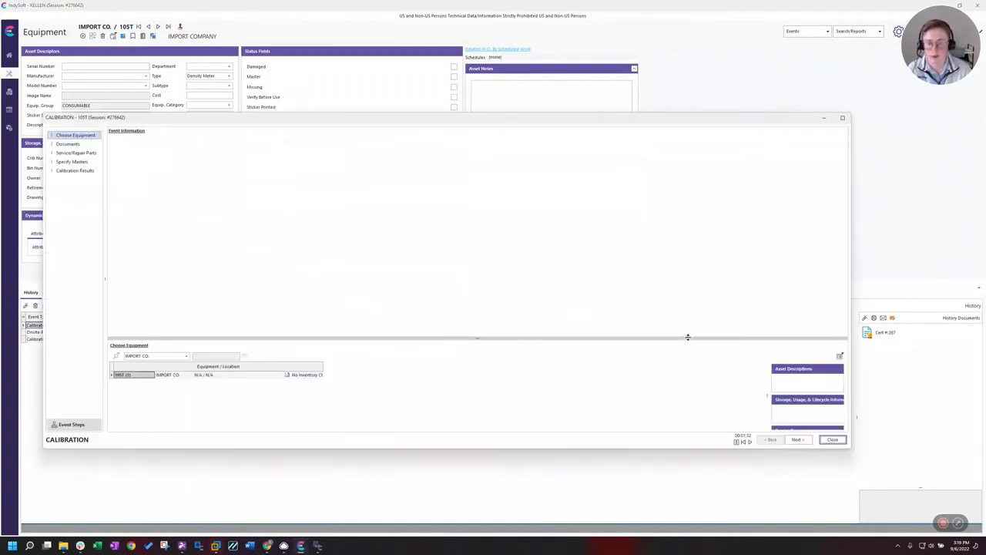
{"action": "left_click", "coordinate": [797, 440]}
{"action": "left_click", "coordinate": [796, 439]}
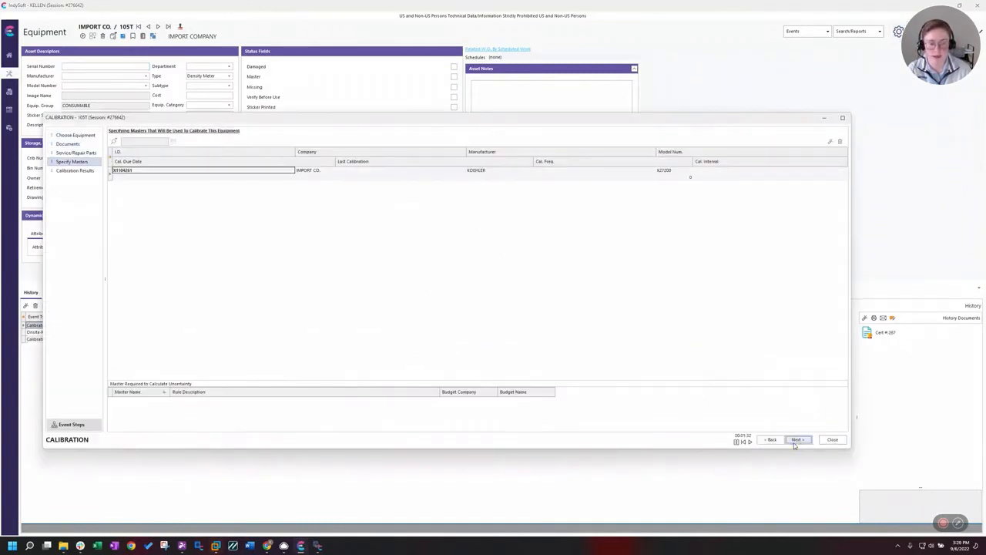
{"action": "left_click", "coordinate": [796, 439]}
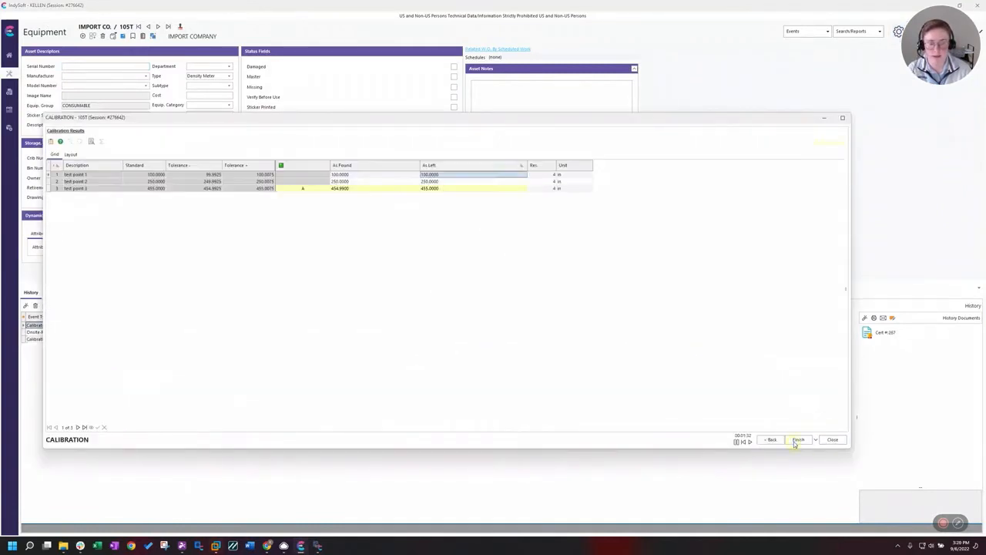
{"action": "left_click", "coordinate": [356, 189]}
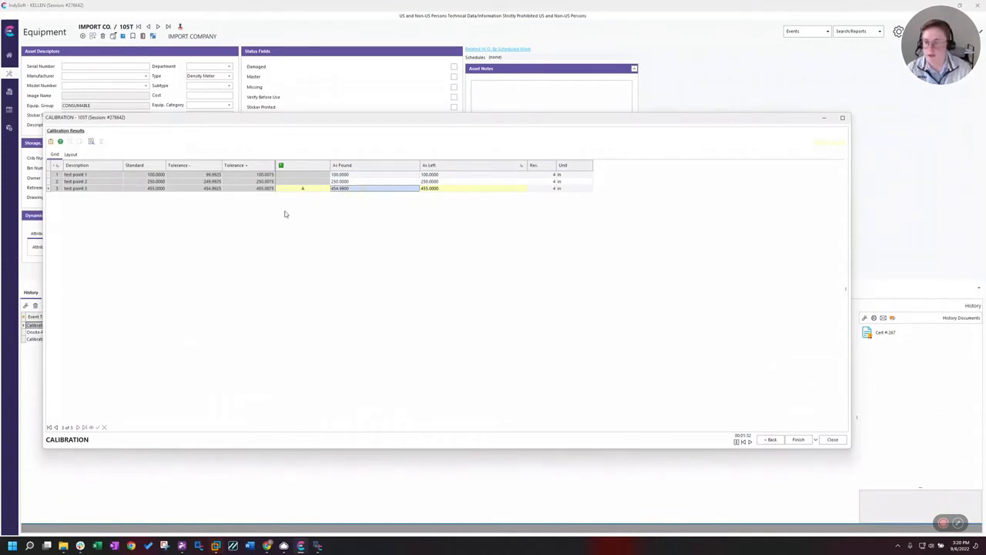
{"action": "left_click", "coordinate": [321, 190]}
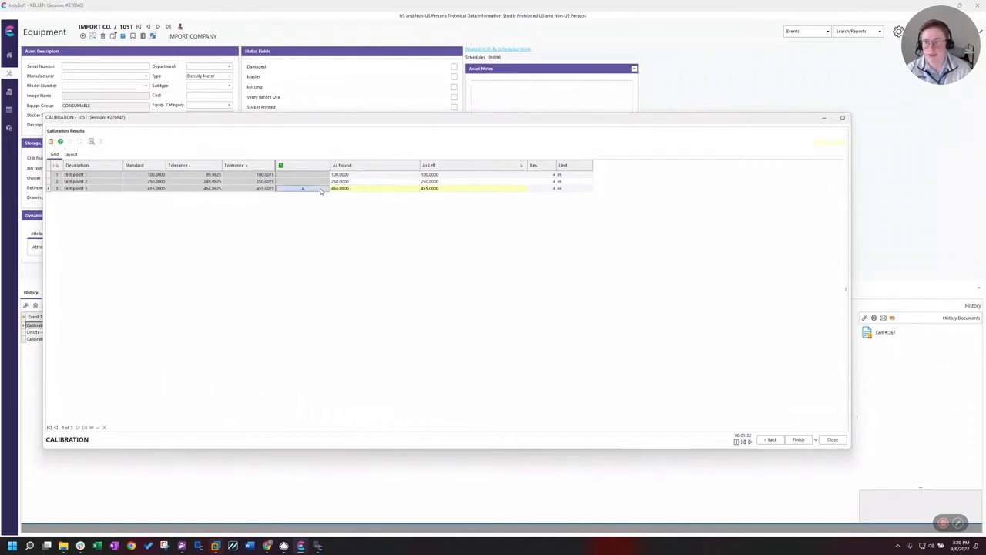
{"action": "left_click", "coordinate": [833, 440]}
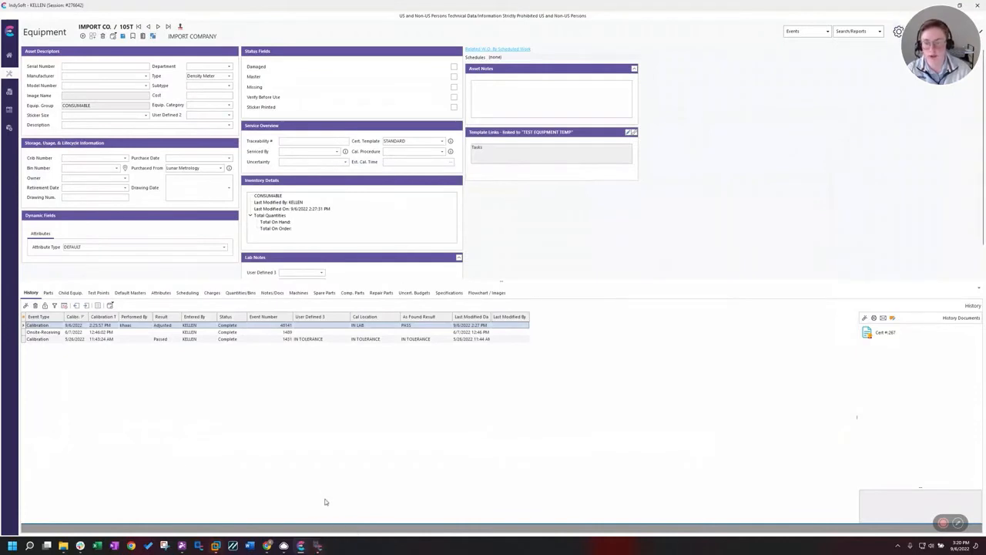
Close the minimized PrintBuilder window and reopen PrintBuilder from the Administration area
{"action": "left_click", "coordinate": [319, 547]}
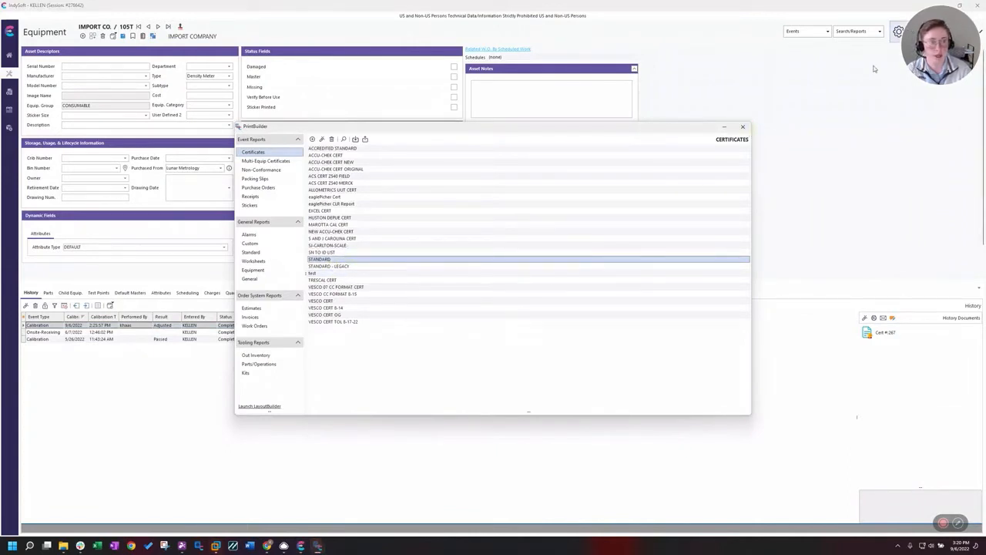
{"action": "left_click", "coordinate": [745, 127]}
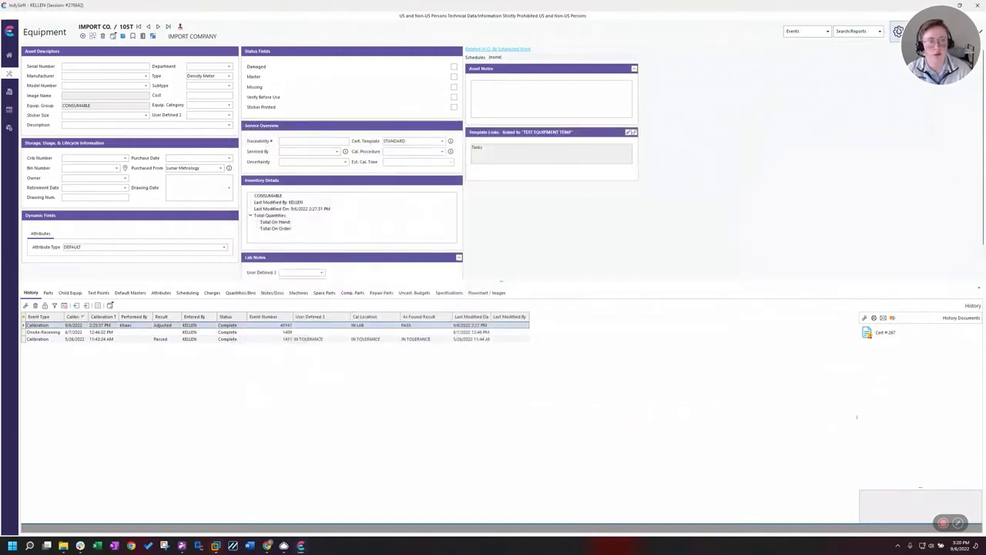
{"action": "left_click", "coordinate": [898, 31]}
{"action": "left_click", "coordinate": [401, 284]}
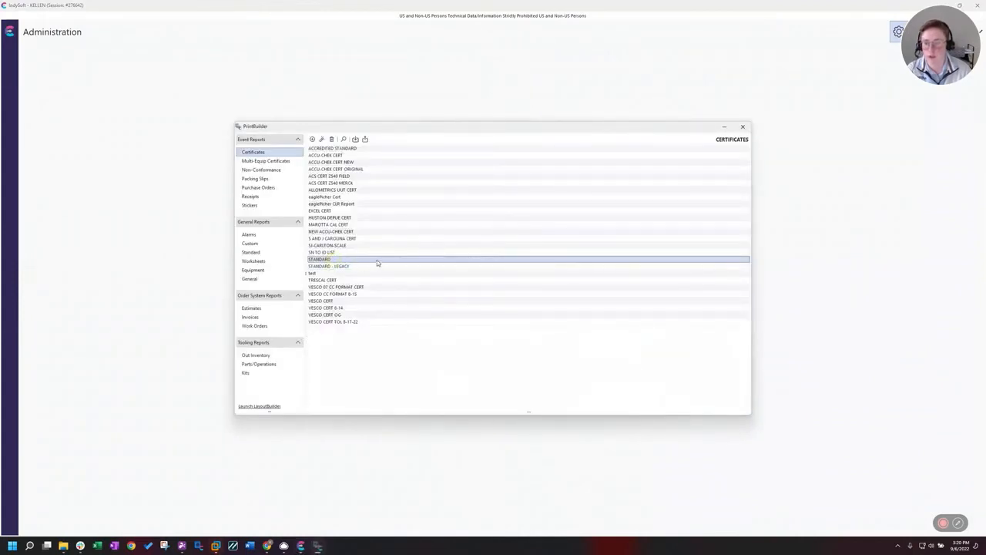
Set the STANDARD certificate's custom test point ordering to VERDICT DESC
{"action": "right_click", "coordinate": [333, 263]}
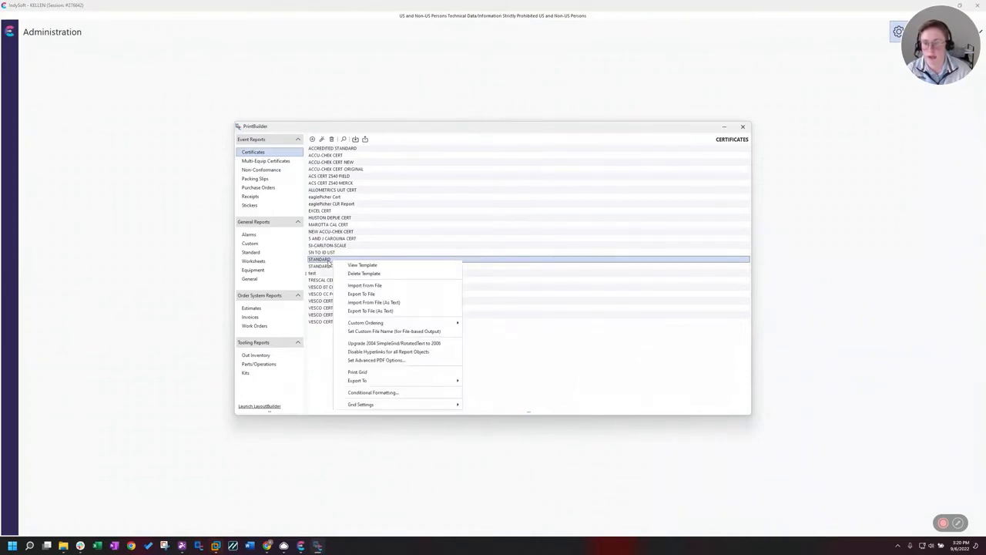
{"action": "right_click", "coordinate": [327, 264]}
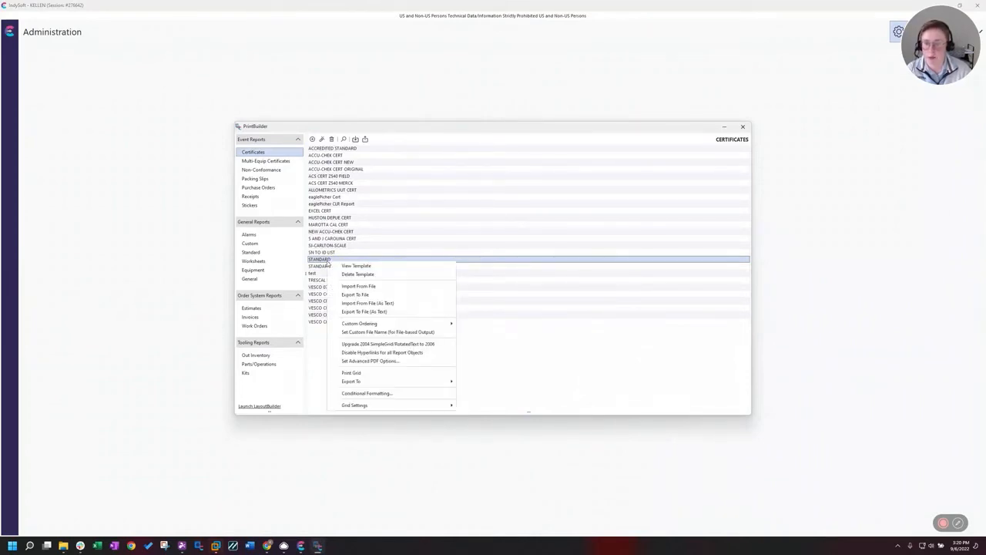
{"action": "mouse_move", "coordinate": [353, 327]}
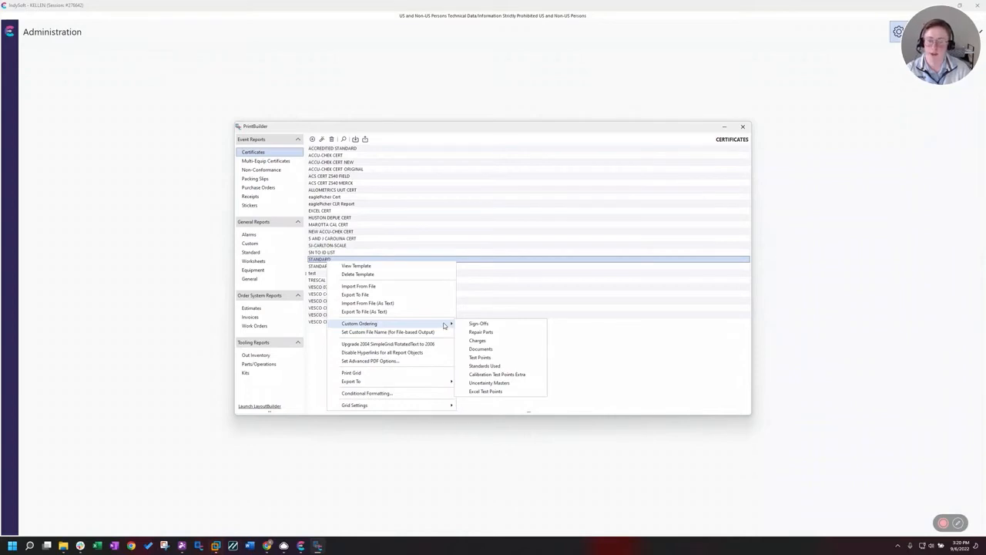
{"action": "left_click", "coordinate": [499, 359]}
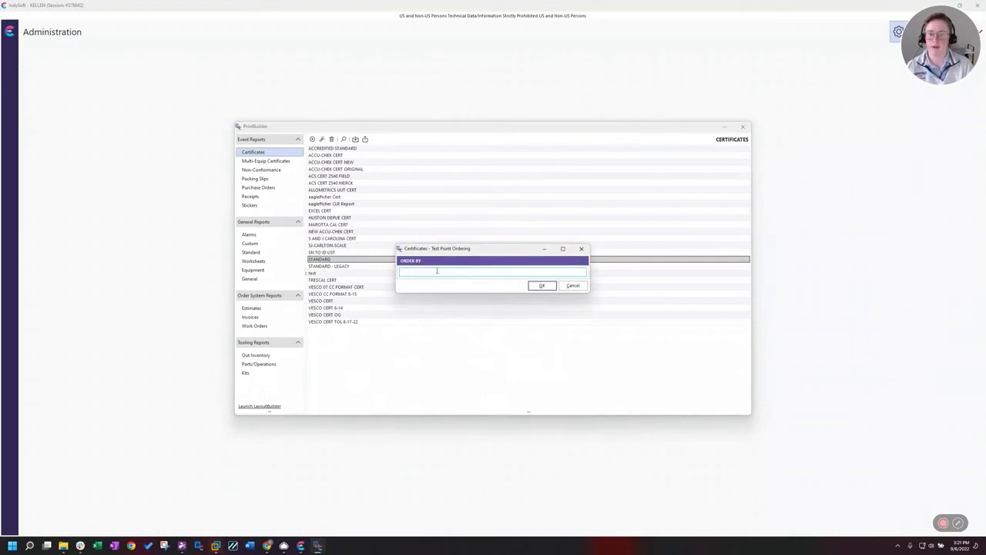
{"action": "left_click_drag", "start_coordinate": [429, 252], "coordinate": [423, 228]}
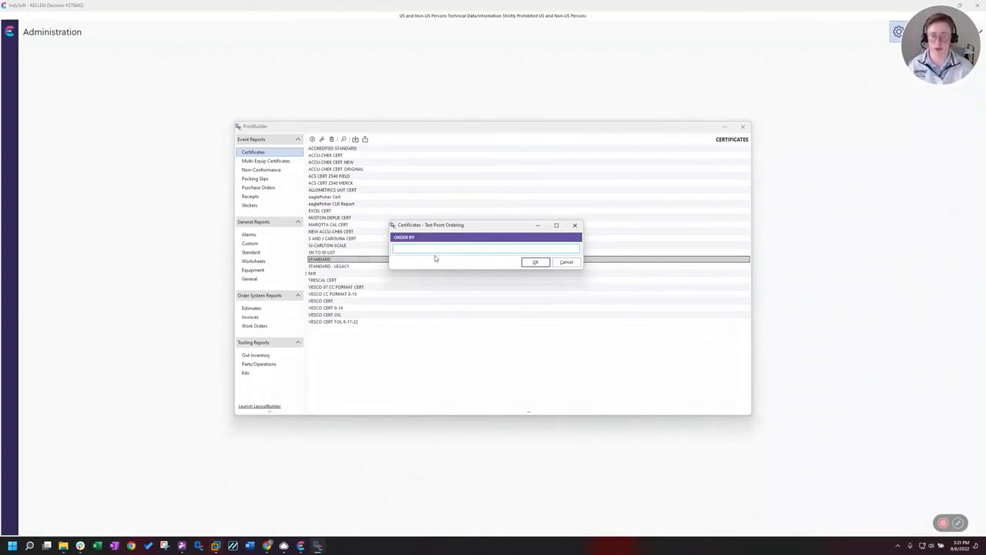
{"action": "type", "text": "VERDICT"}
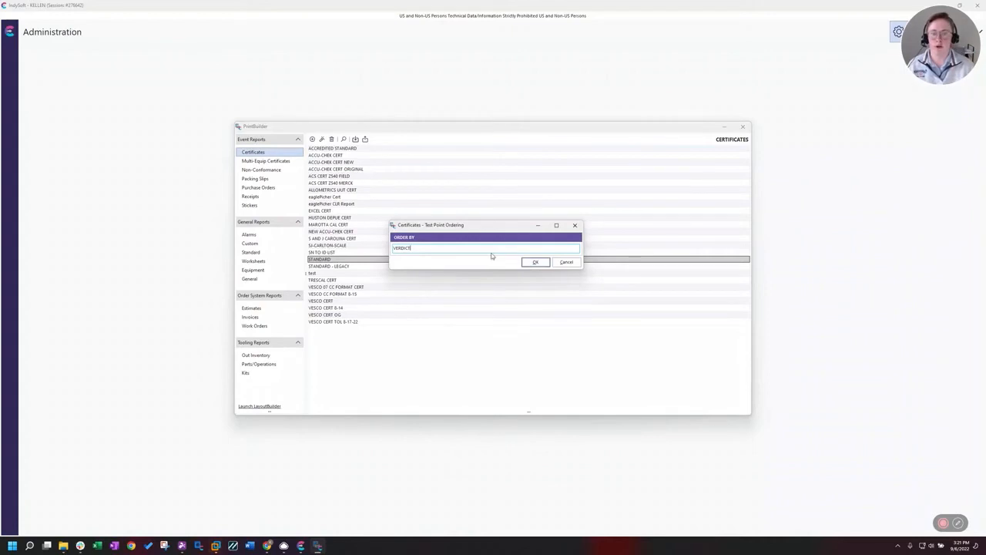
{"action": "type", "text": "DESC"}
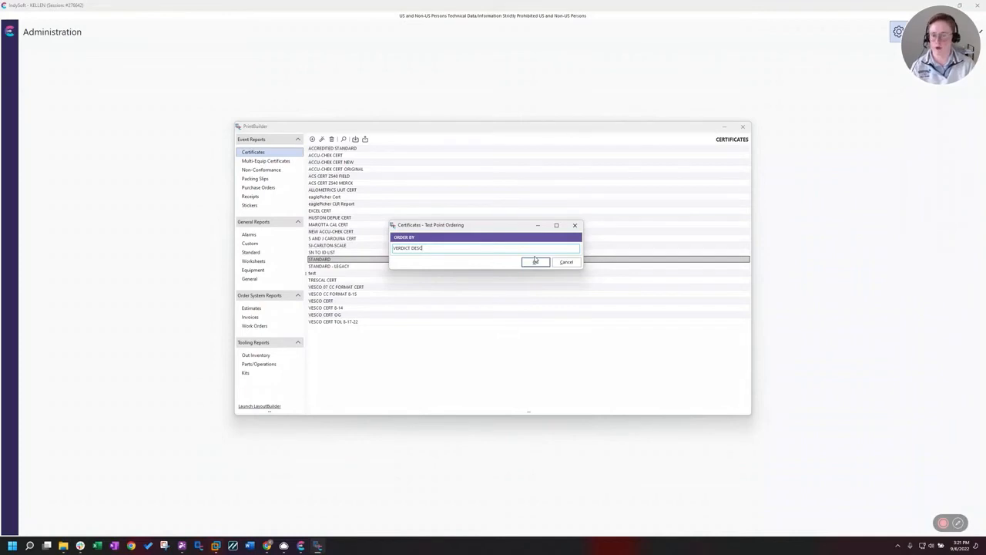
{"action": "left_click", "coordinate": [536, 262]}
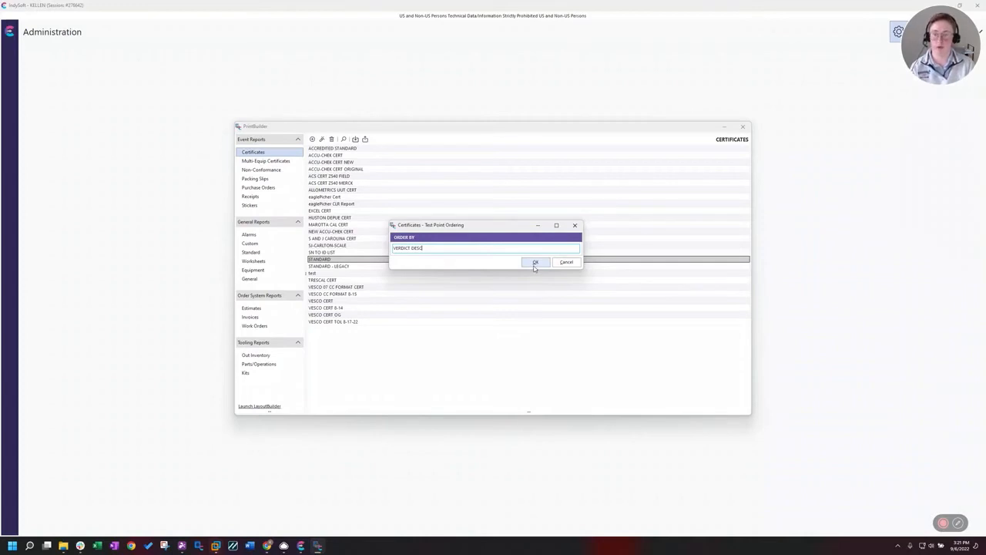
{"action": "left_click", "coordinate": [534, 263]}
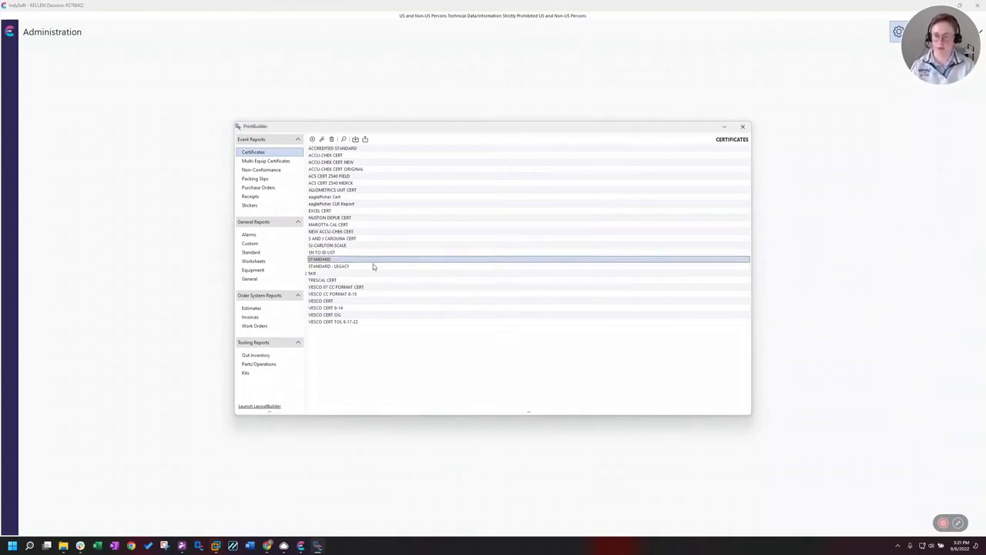
Open the STANDARD certificate template, preview the order of its test points, and return to the design
{"action": "double_click", "coordinate": [349, 259]}
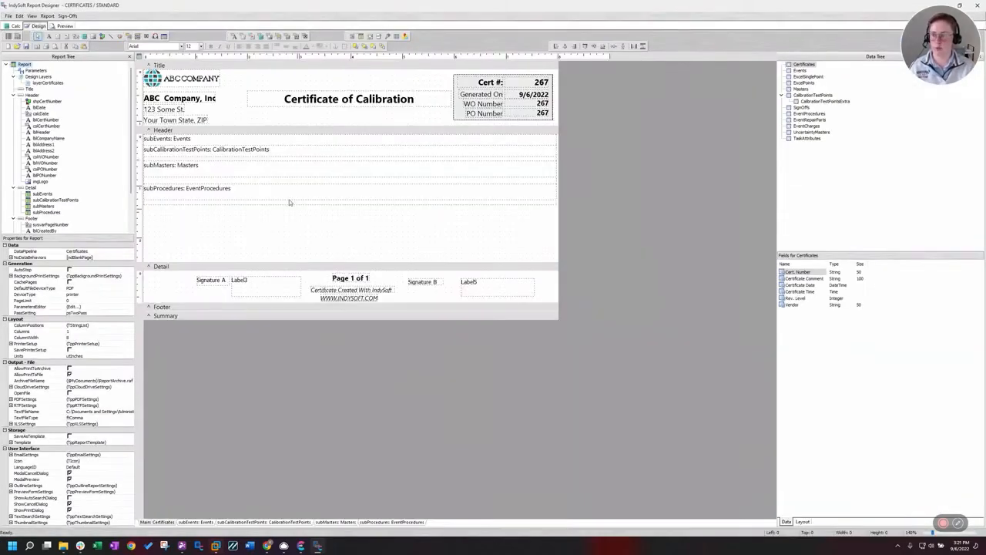
{"action": "left_click", "coordinate": [63, 26]}
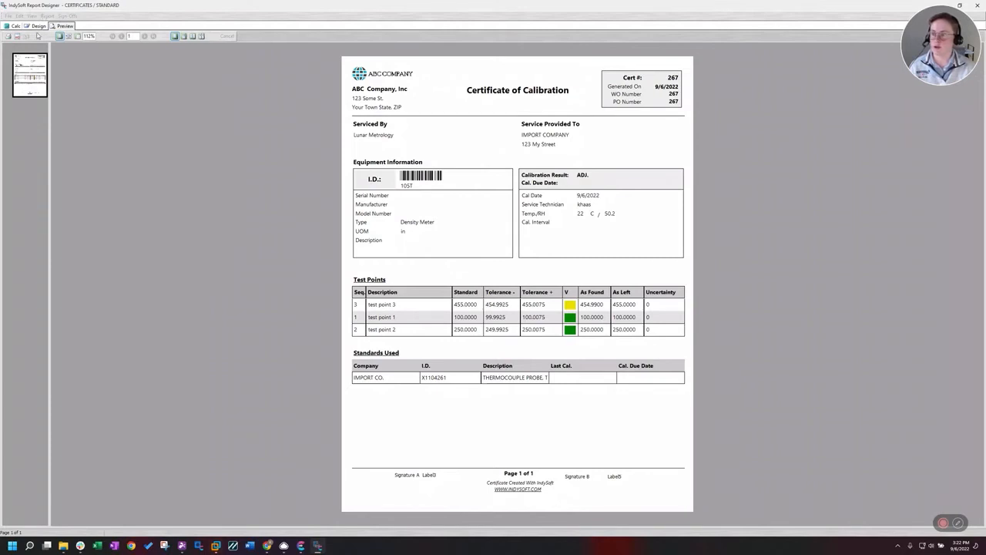
{"action": "left_click", "coordinate": [37, 26]}
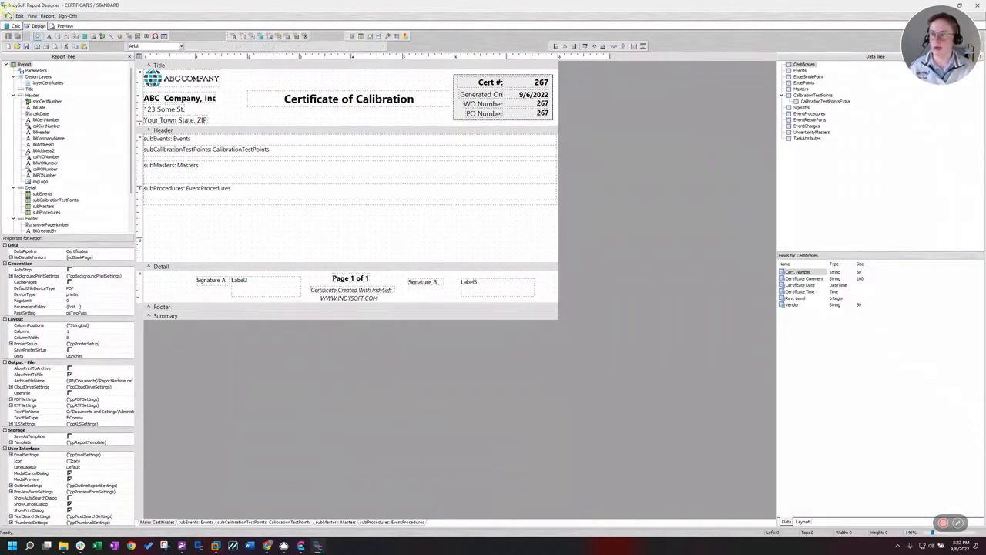
Save the STANDARD certificate template and close its design
{"action": "left_click", "coordinate": [8, 17]}
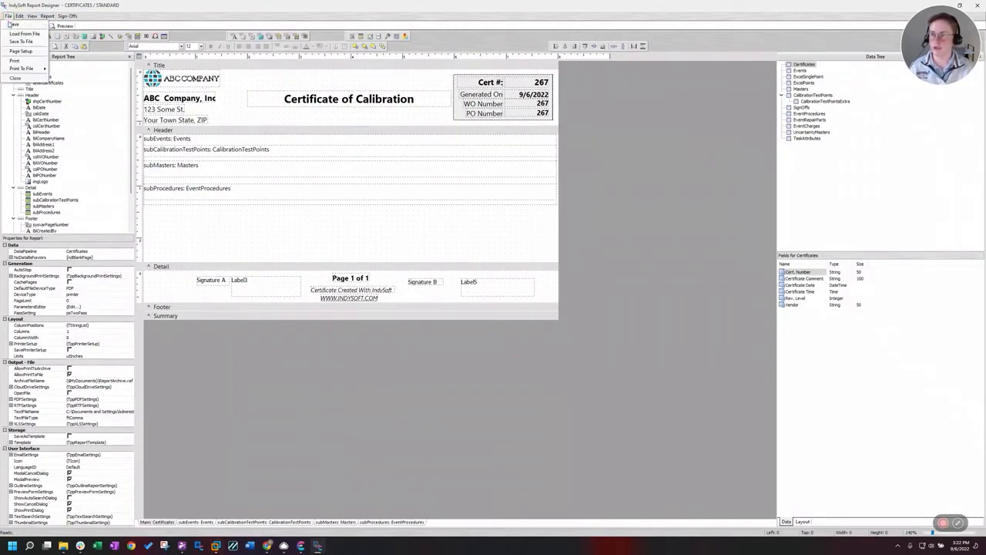
{"action": "left_click", "coordinate": [12, 27]}
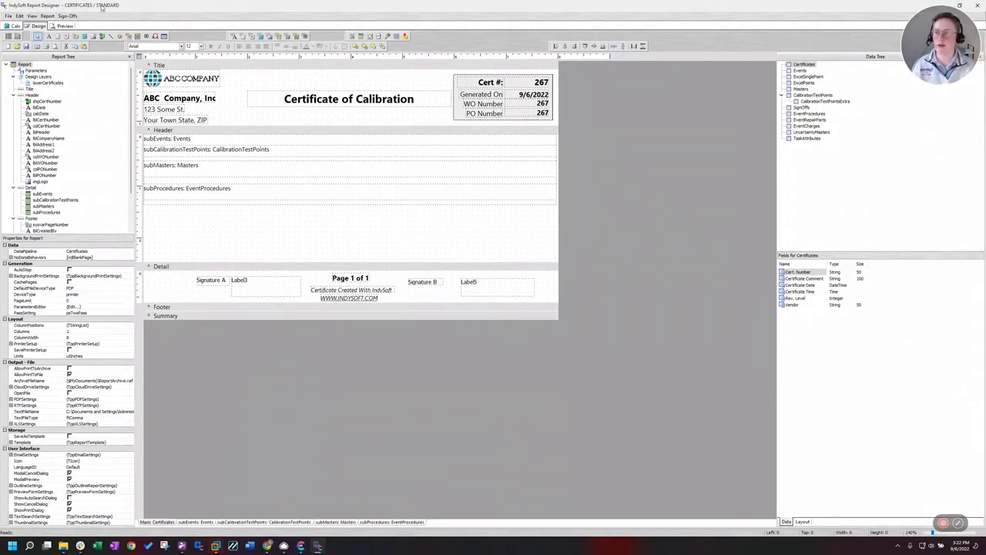
{"action": "left_click", "coordinate": [978, 6]}
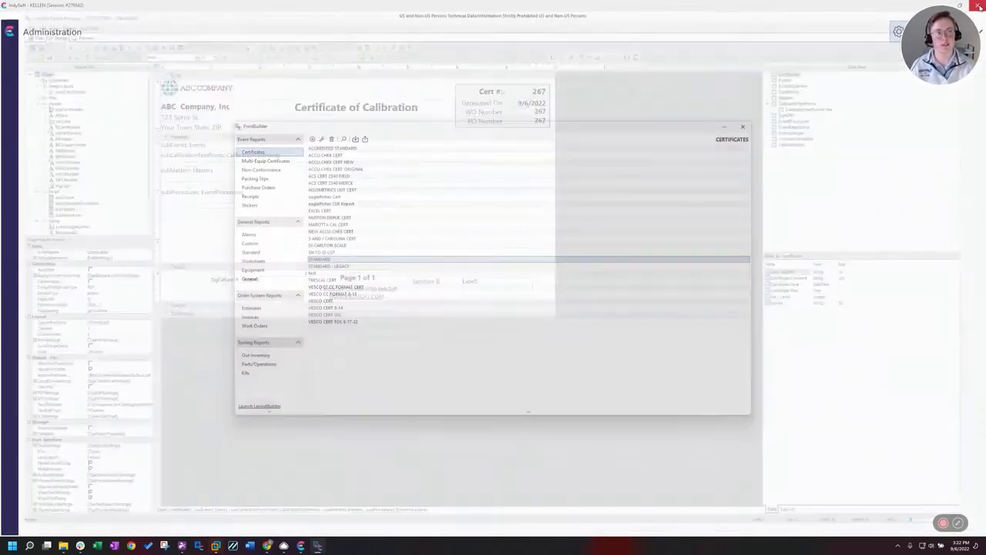
Open the STANDARD work order template and preview its line items
{"action": "left_click", "coordinate": [252, 326]}
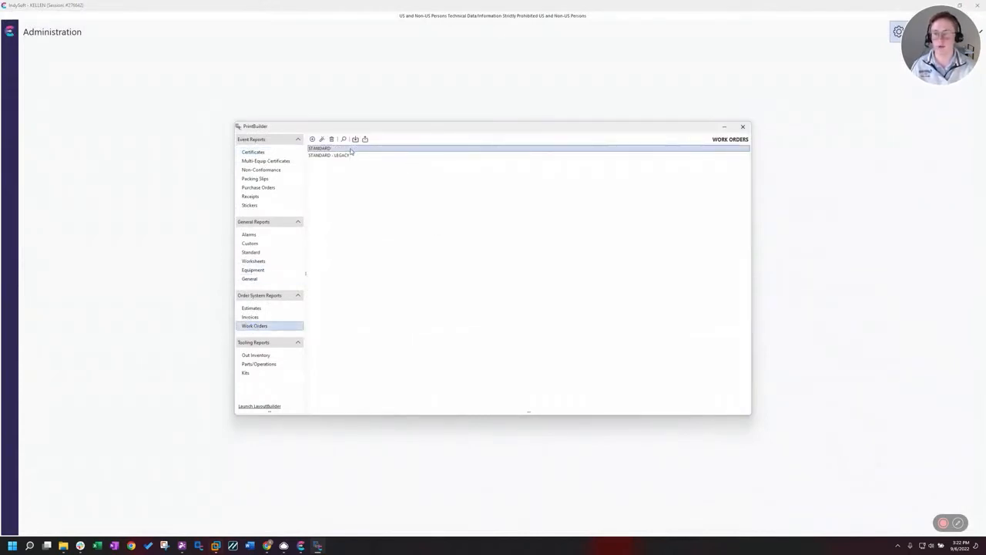
{"action": "double_click", "coordinate": [350, 148]}
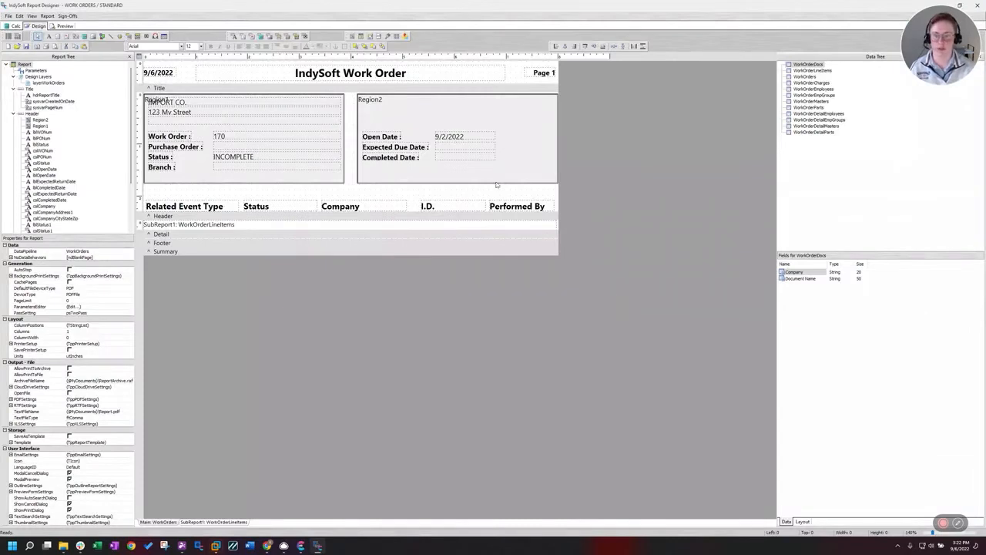
{"action": "left_click", "coordinate": [63, 26]}
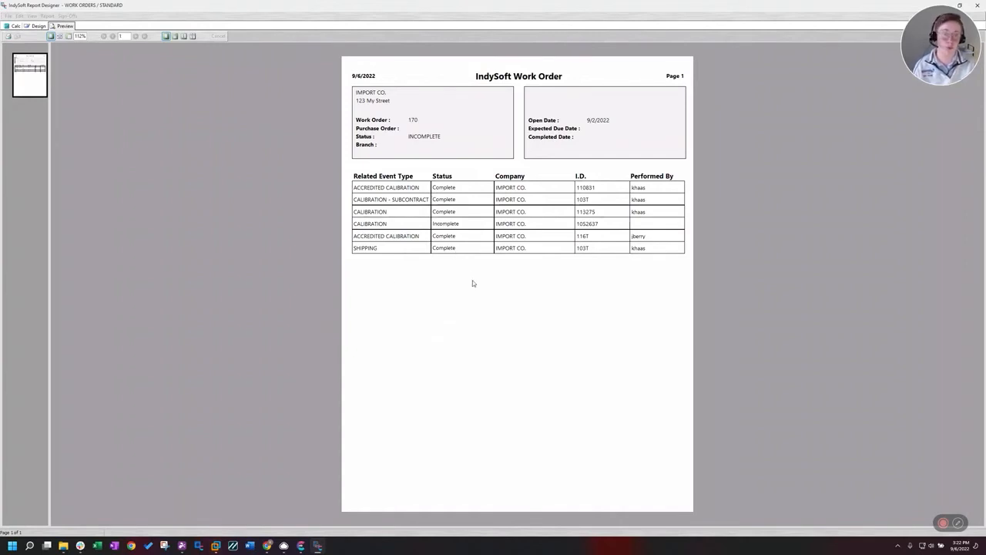
Leave the preview of the STANDARD work order template and close its design
{"action": "left_click", "coordinate": [35, 26]}
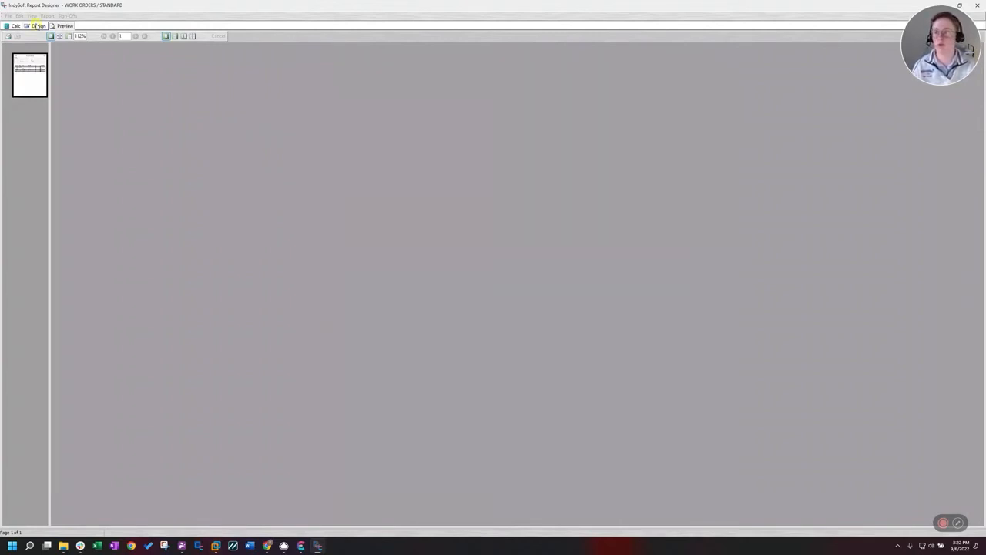
{"action": "left_click", "coordinate": [9, 16]}
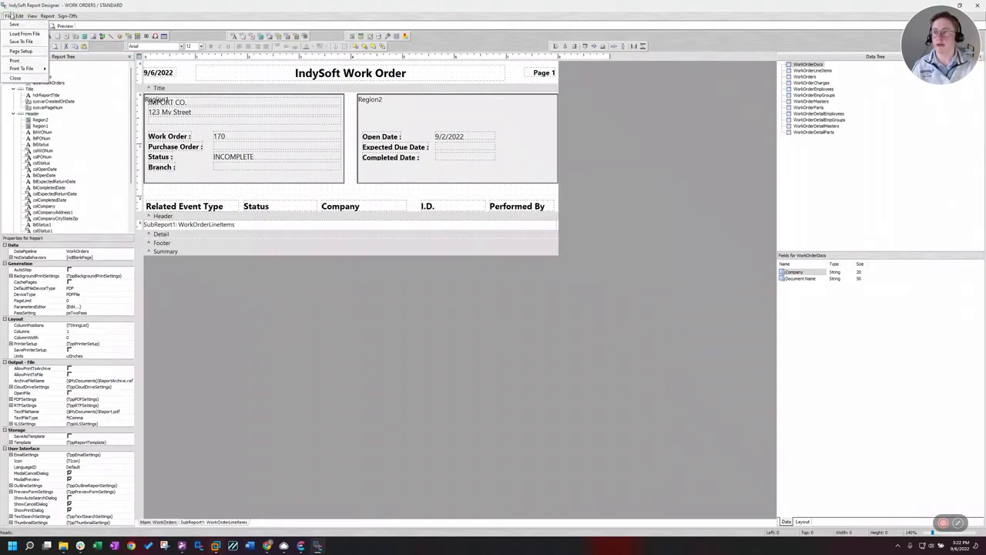
{"action": "left_click", "coordinate": [975, 6]}
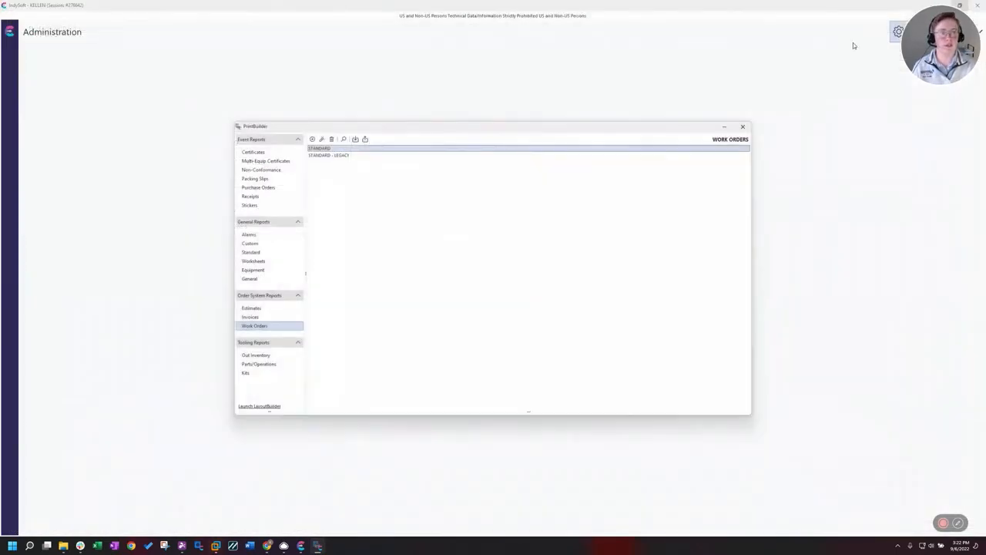
Set the STANDARD work order's custom ordering for scheduled work to RELATED_EVENT_TYPE
{"action": "left_click", "coordinate": [359, 156]}
{"action": "left_click", "coordinate": [389, 148]}
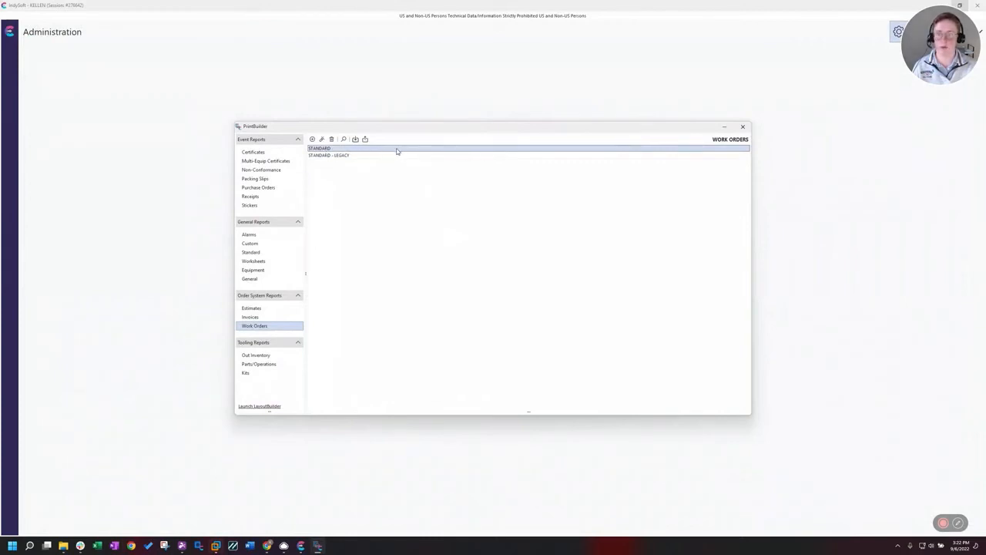
{"action": "right_click", "coordinate": [398, 151]}
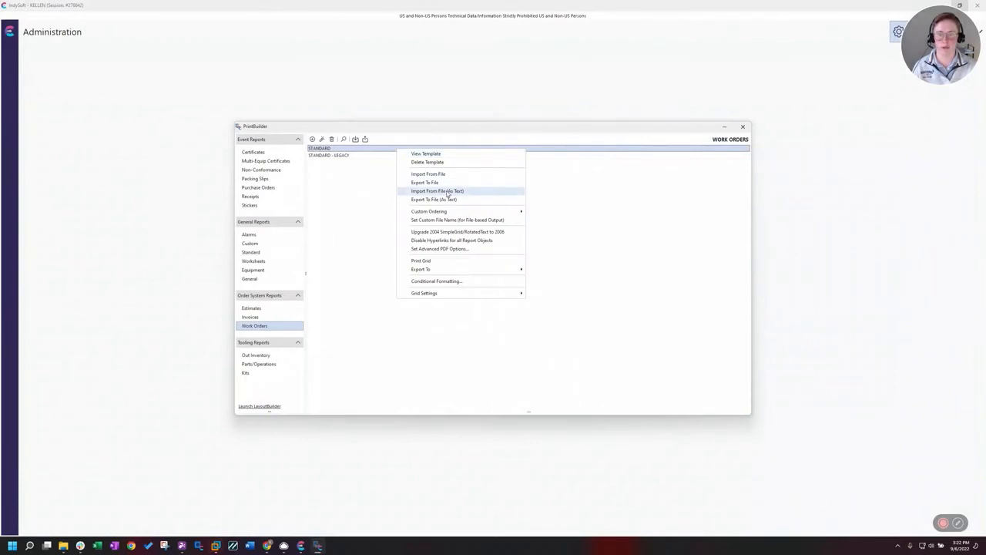
{"action": "left_click", "coordinate": [369, 150]}
{"action": "right_click", "coordinate": [368, 149]}
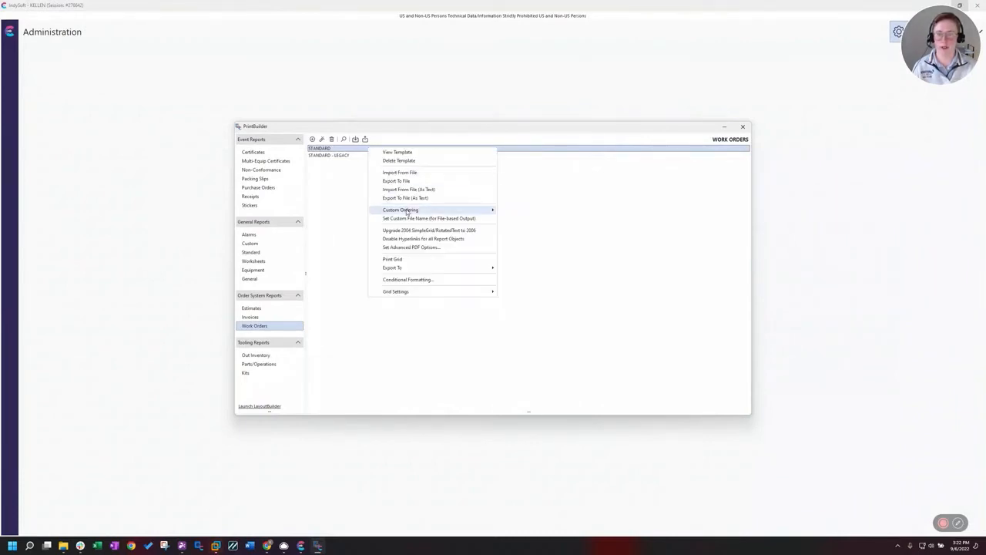
{"action": "mouse_move", "coordinate": [407, 212]}
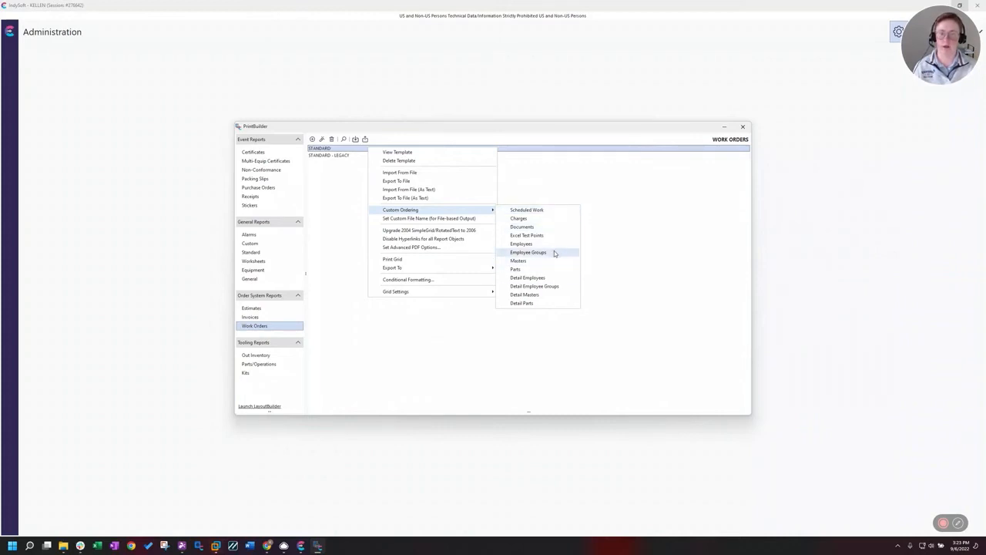
{"action": "left_click", "coordinate": [545, 211]}
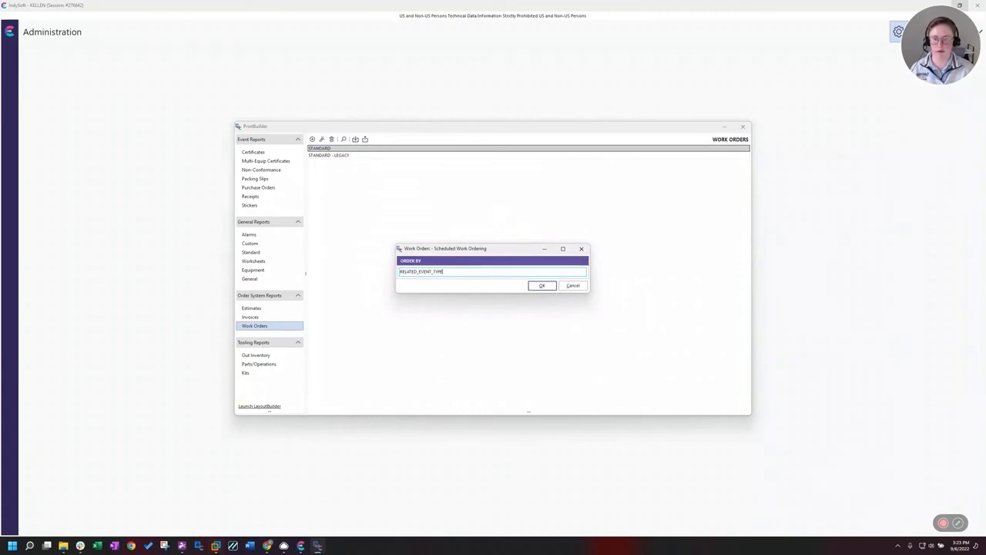
{"action": "key", "text": "Return"}
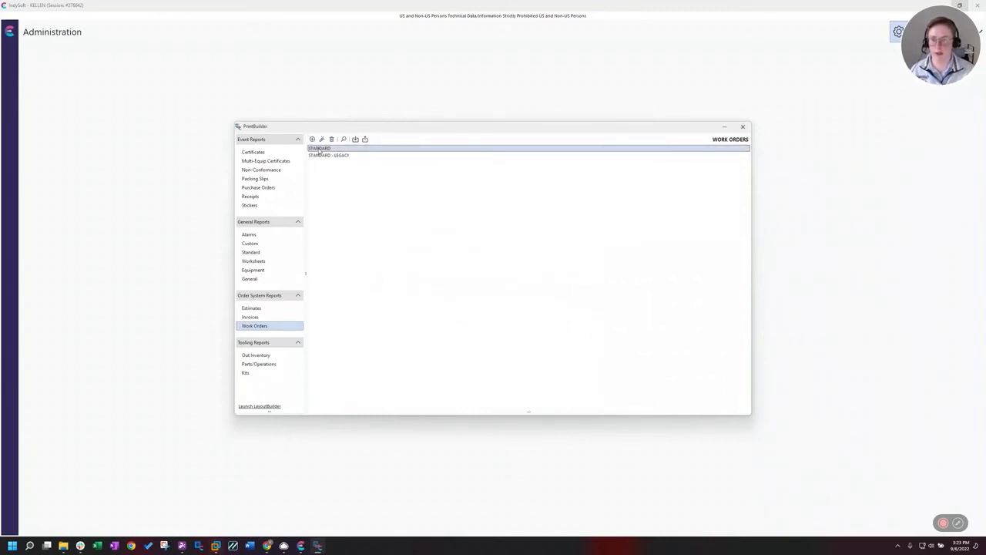
Open the STANDARD work order template, preview the order of its line items by event type, and close the design
{"action": "double_click", "coordinate": [318, 149]}
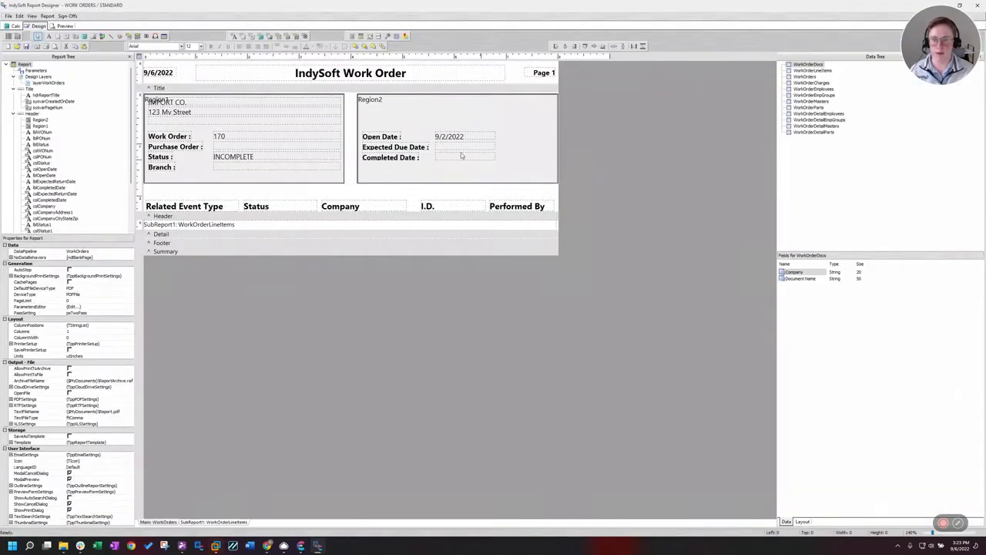
{"action": "left_click", "coordinate": [63, 26]}
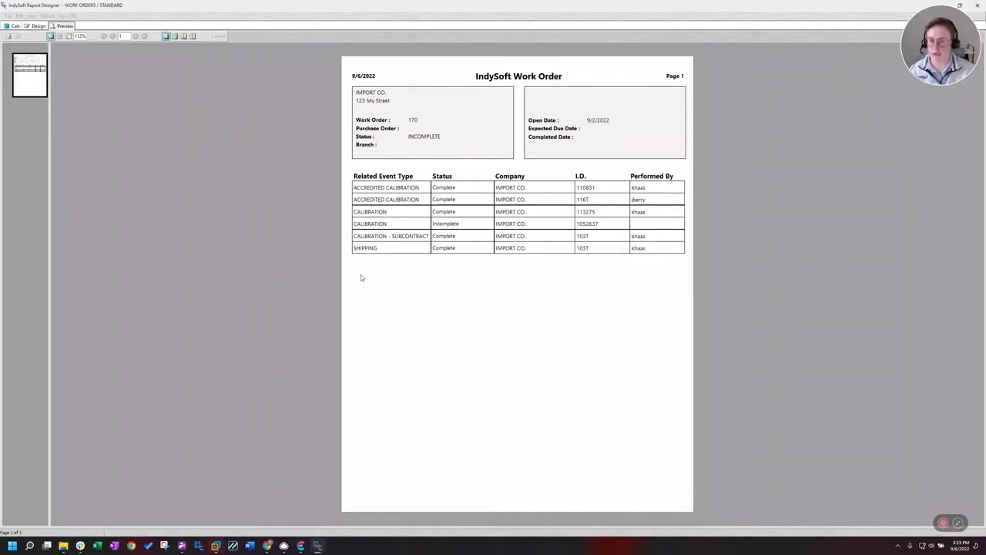
{"action": "left_click", "coordinate": [37, 26]}
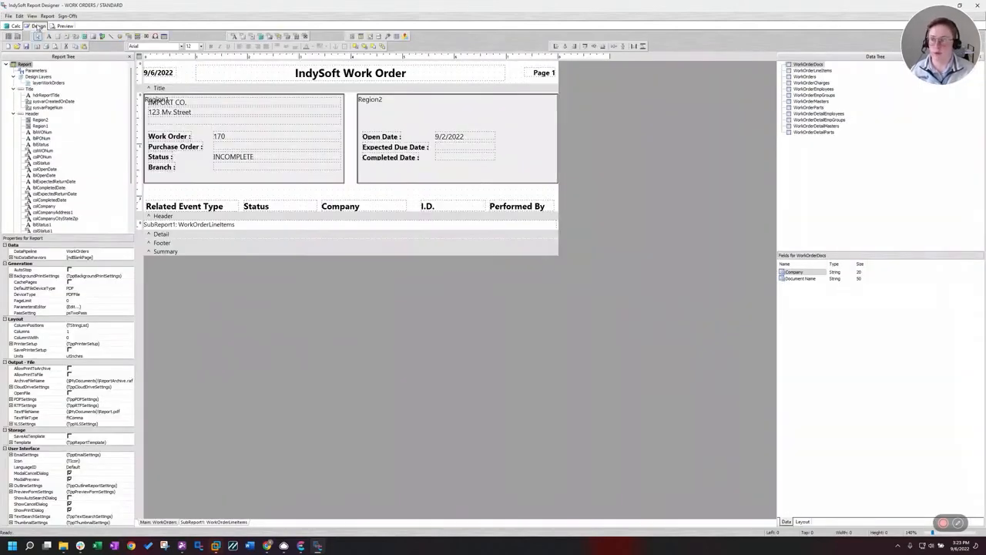
{"action": "left_click", "coordinate": [975, 6]}
Change the STANDARD work order's custom ordering for scheduled work to STATUS
{"action": "right_click", "coordinate": [315, 150]}
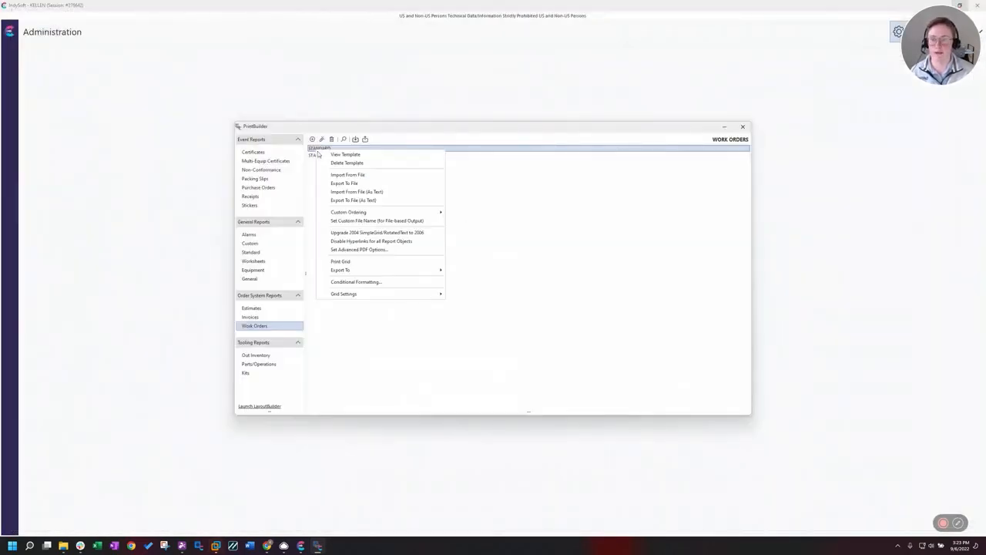
{"action": "left_click", "coordinate": [487, 149]}
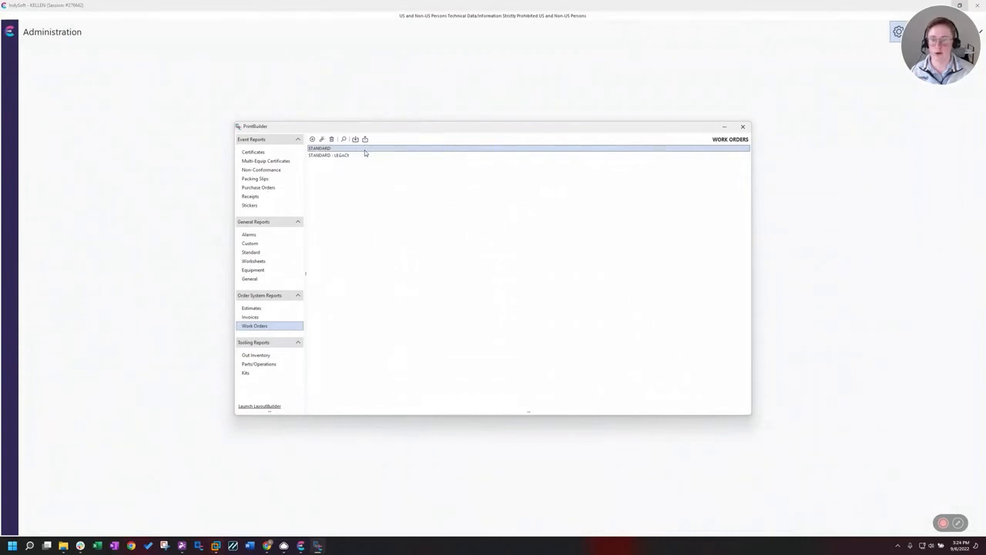
{"action": "right_click", "coordinate": [326, 150]}
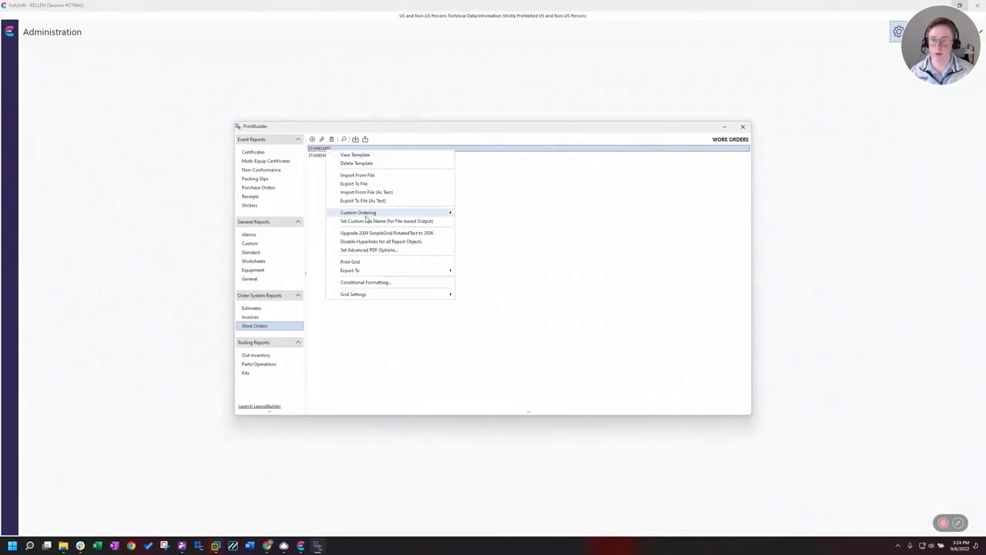
{"action": "mouse_move", "coordinate": [368, 216]}
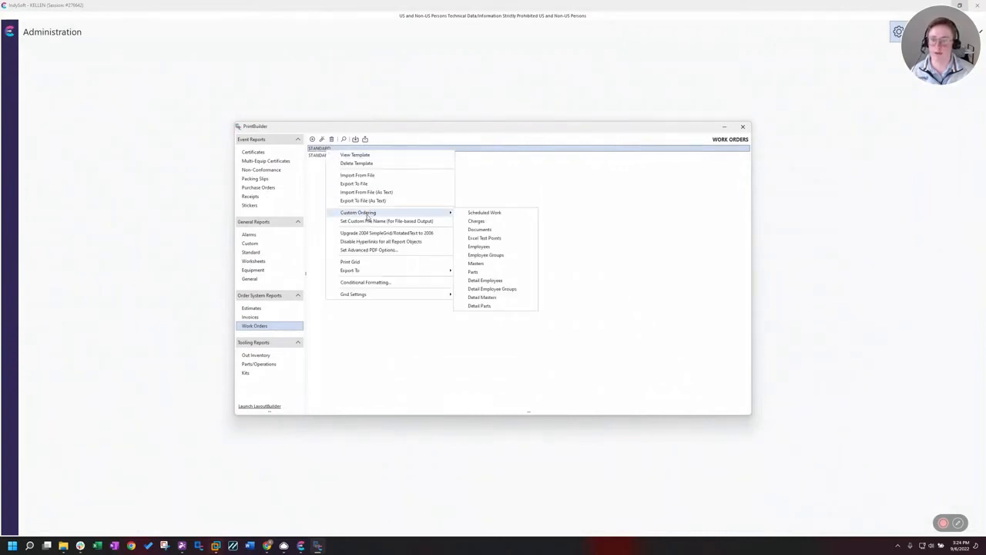
{"action": "left_click", "coordinate": [482, 212]}
{"action": "key", "text": "BackSpace"}
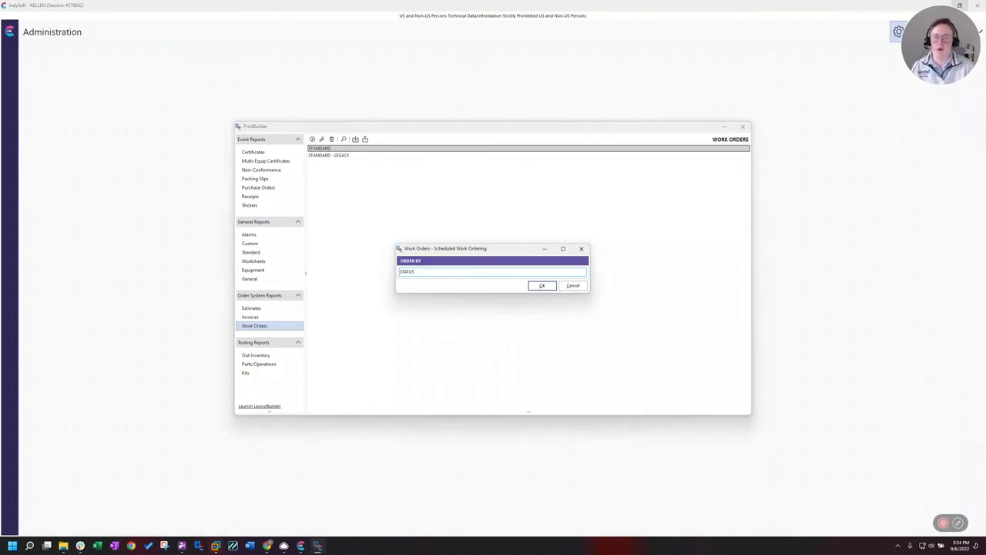
{"action": "key", "text": "Return"}
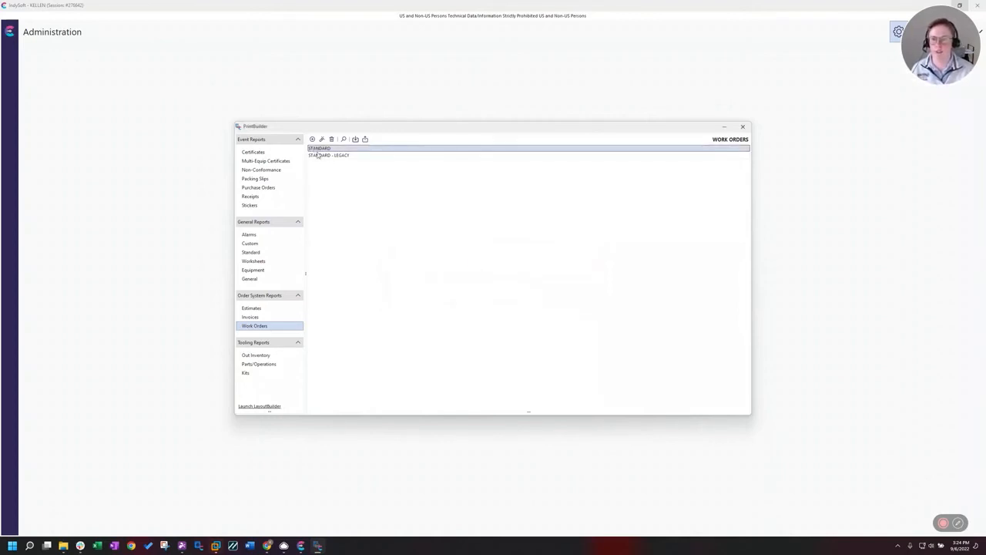
Reopen the STANDARD work order template, preview how its line items are ordered by status, and close it
{"action": "double_click", "coordinate": [351, 149]}
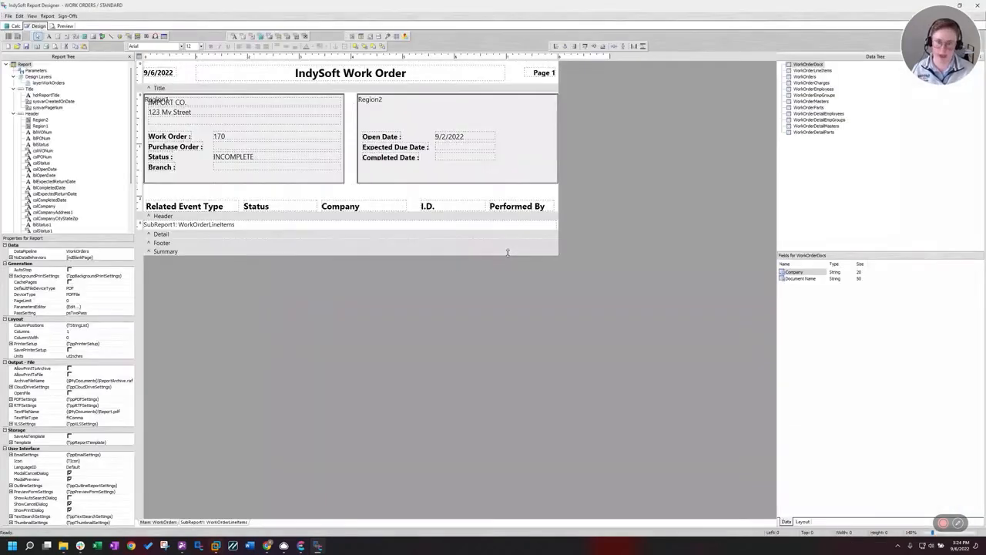
{"action": "left_click", "coordinate": [64, 26]}
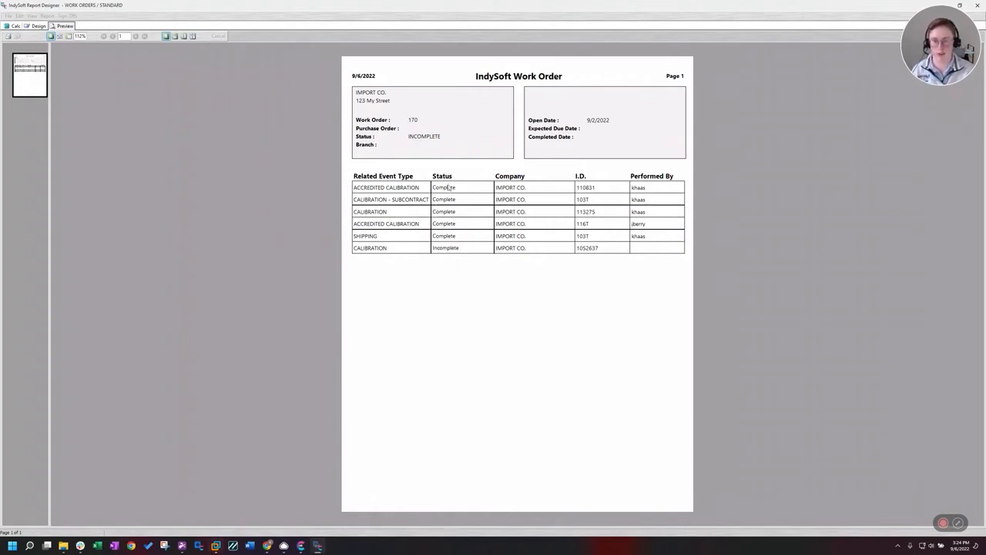
{"action": "left_click", "coordinate": [977, 5]}
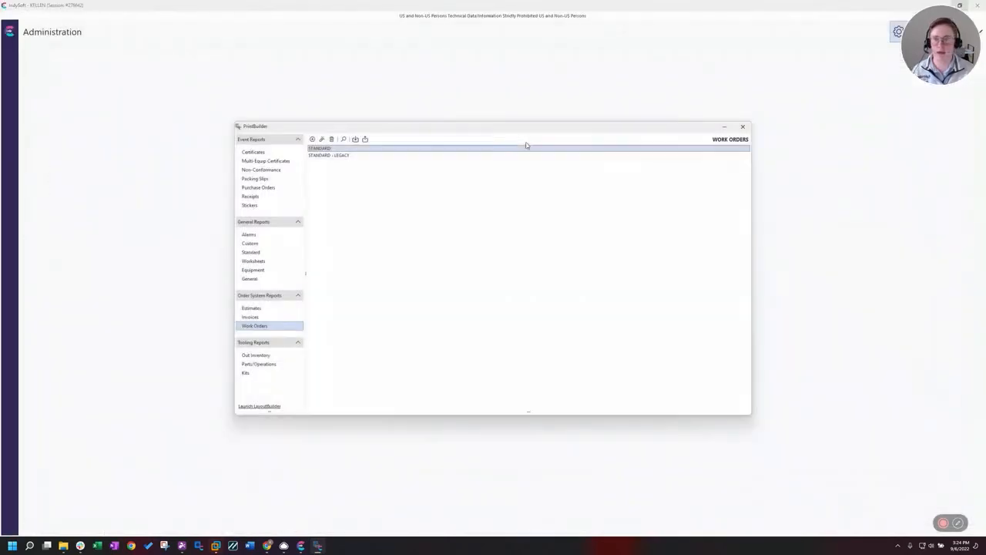
Set the STANDARD work order's scheduled work ordering to STATUS, RELATED_EVENT_TYPE and preview the template's line items
{"action": "right_click", "coordinate": [339, 151]}
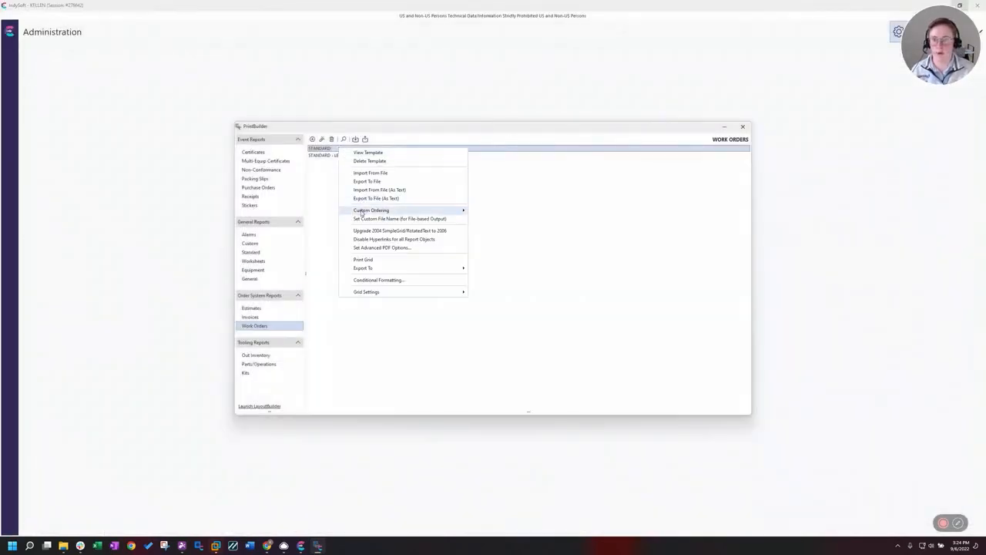
{"action": "mouse_move", "coordinate": [363, 214]}
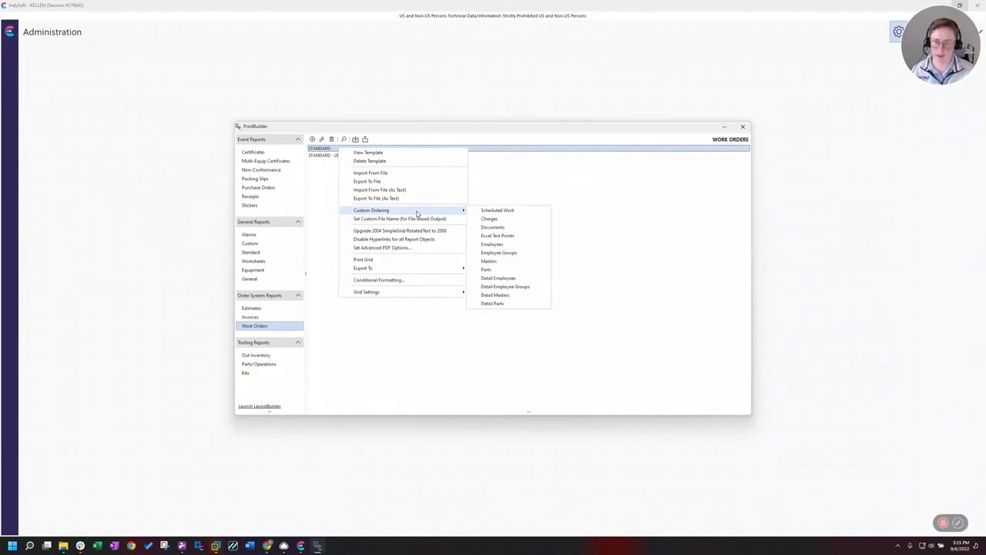
{"action": "left_click", "coordinate": [496, 211]}
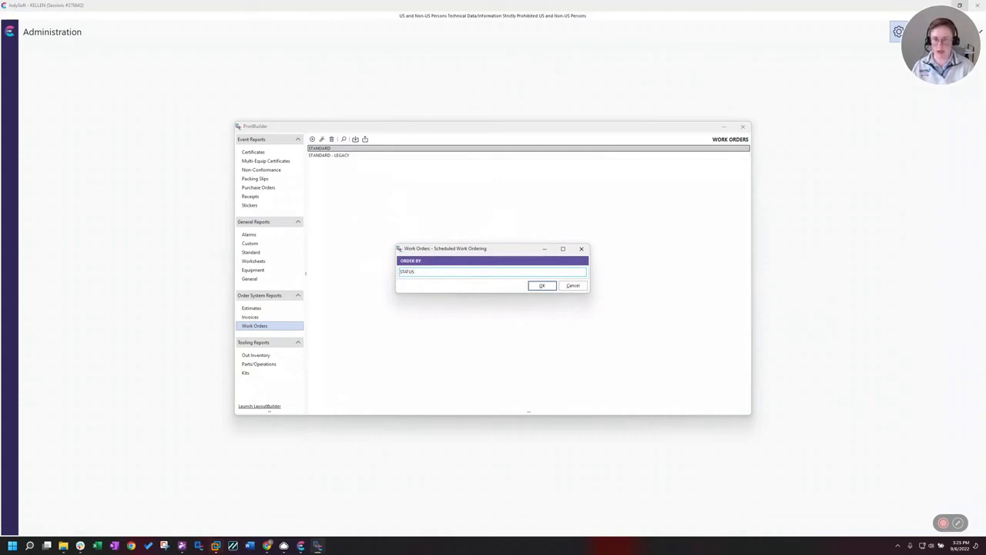
{"action": "type", "text": ", RELATED_EVENT_TYPE"}
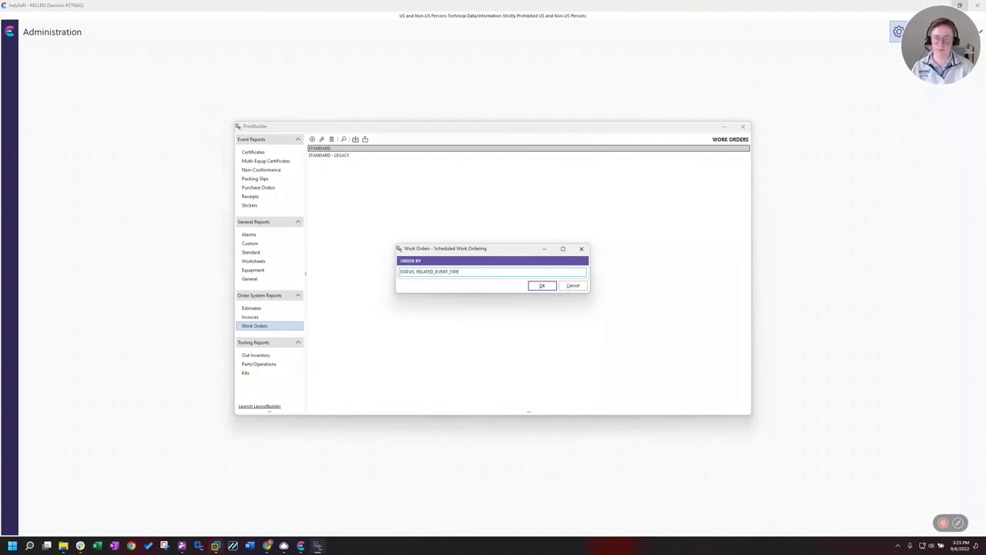
{"action": "key", "text": "Return"}
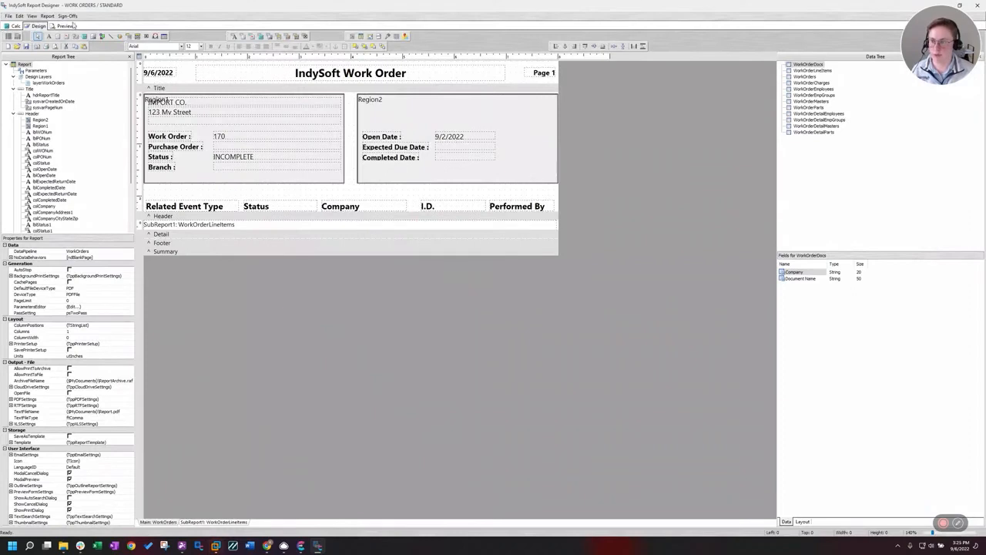
{"action": "left_click", "coordinate": [65, 27]}
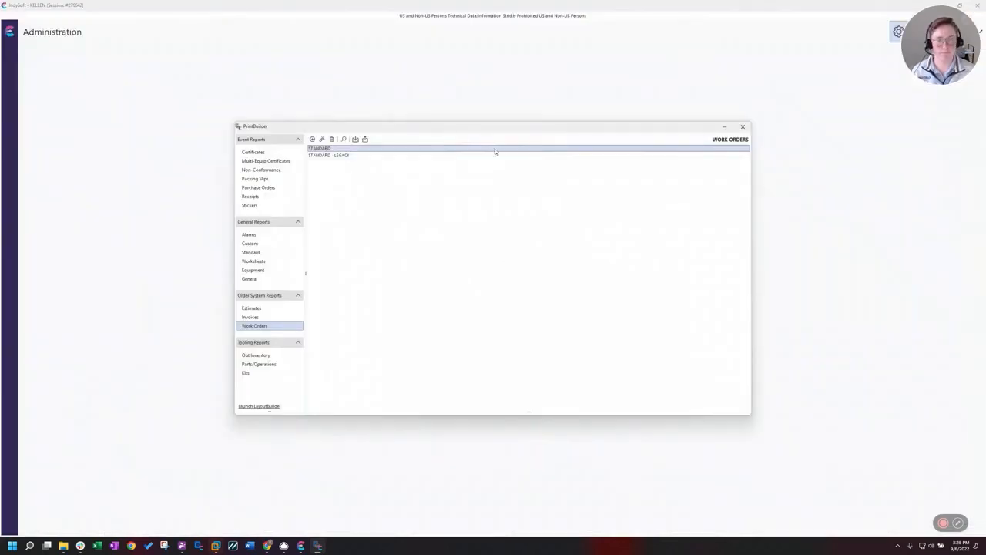
Replace the STANDARD work order's scheduled work ordering with STATUS DESC
{"action": "right_click", "coordinate": [325, 150]}
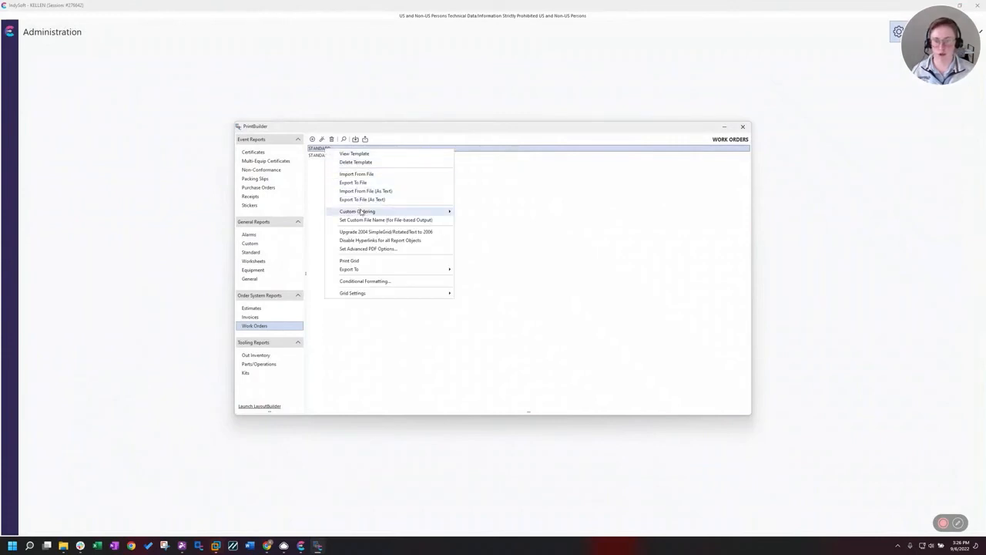
{"action": "mouse_move", "coordinate": [363, 211]}
{"action": "left_click", "coordinate": [493, 220]}
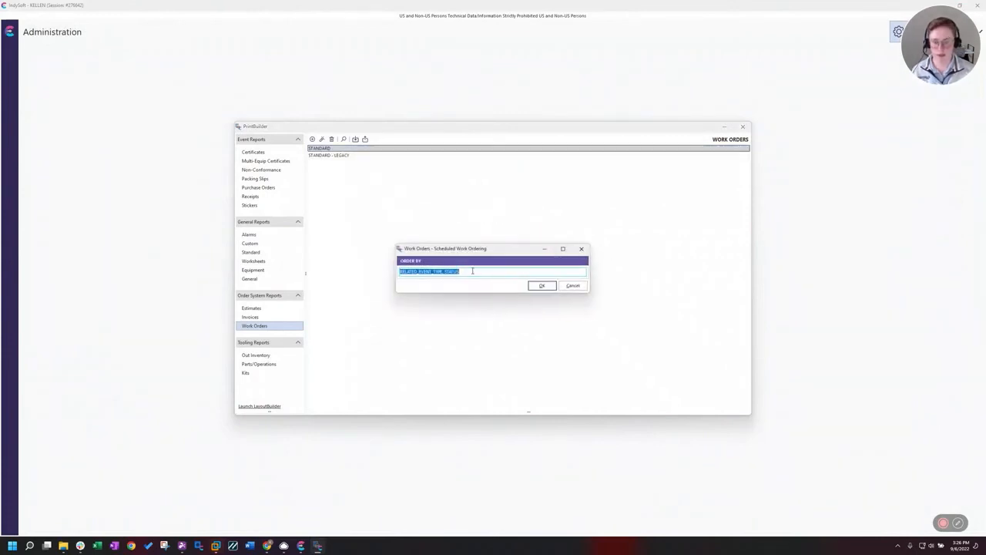
{"action": "type", "text": "STATUS"}
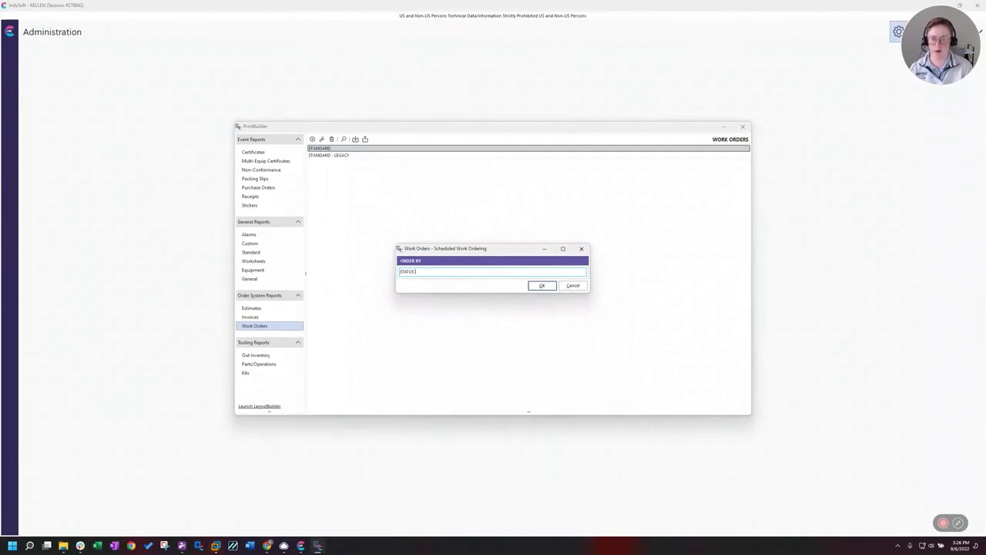
{"action": "type", "text": " DESC"}
{"action": "key", "text": "Return"}
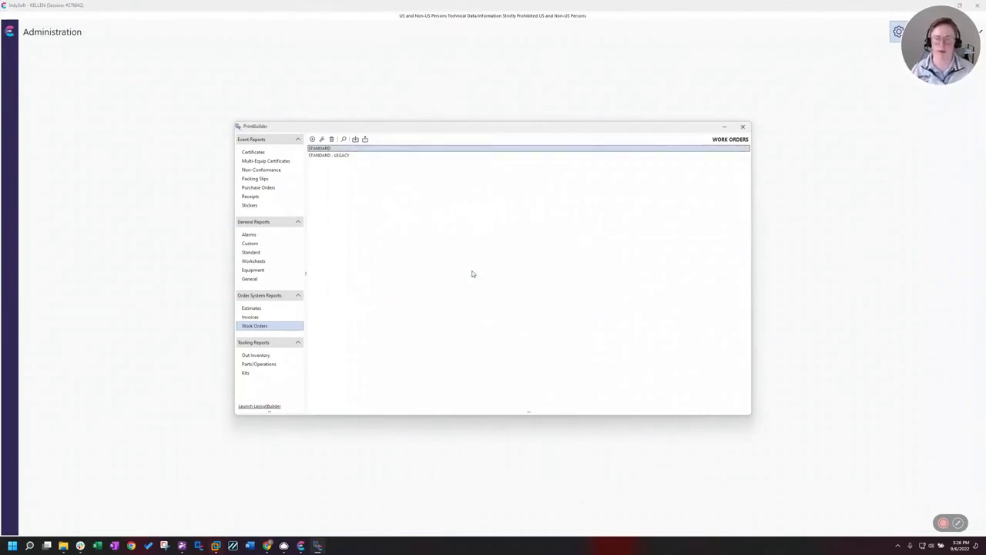
Preview the STANDARD work order template's line items in descending status order and close the template
{"action": "double_click", "coordinate": [387, 149]}
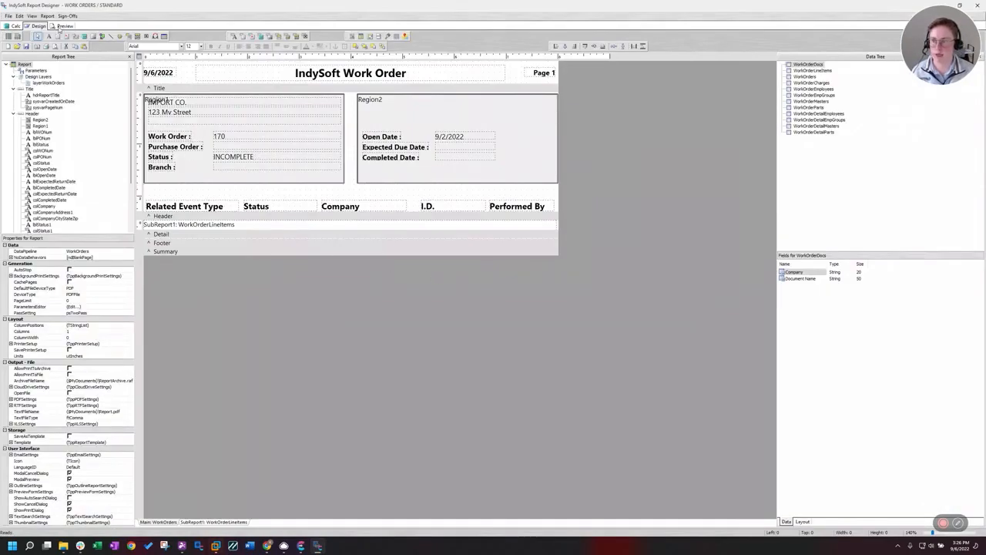
{"action": "left_click", "coordinate": [62, 27]}
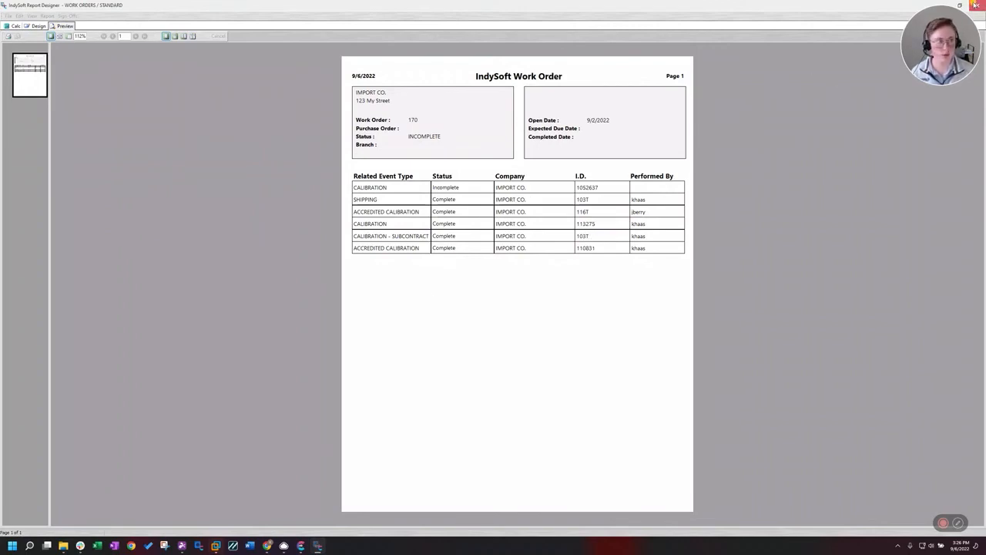
{"action": "left_click", "coordinate": [974, 5]}
Clear the STATUS DESC ordering from the STANDARD work order's scheduled work ordering
{"action": "right_click", "coordinate": [345, 148]}
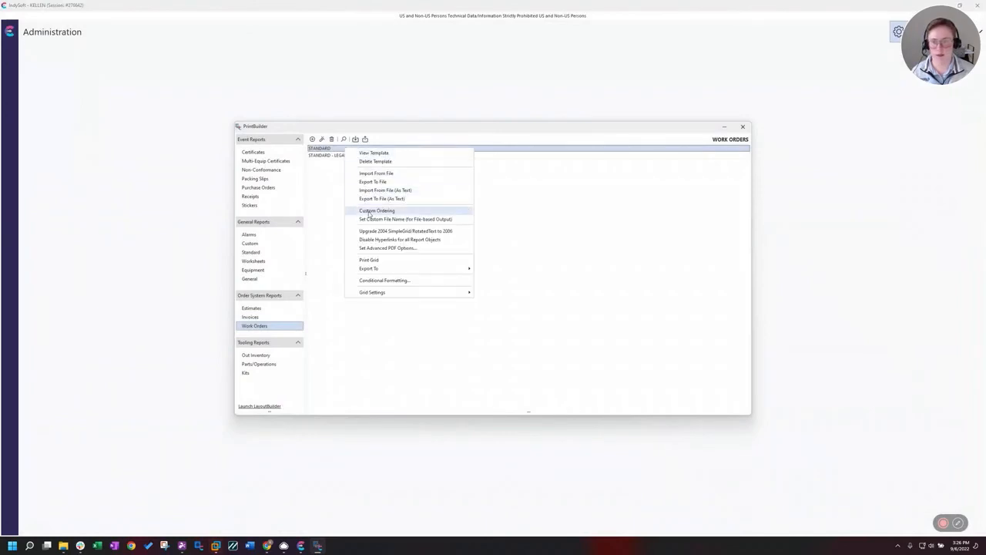
{"action": "mouse_move", "coordinate": [370, 214]}
{"action": "left_click", "coordinate": [516, 211]}
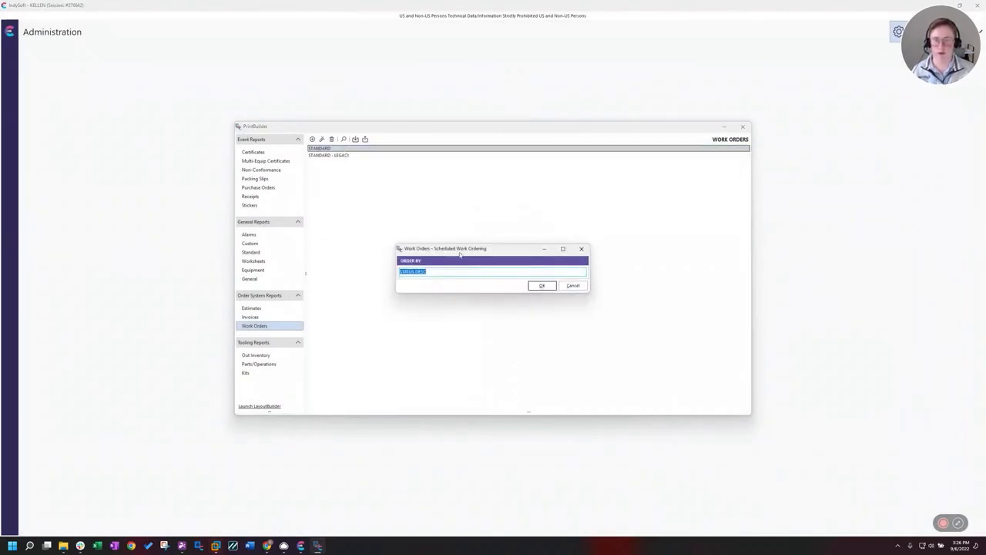
{"action": "left_click", "coordinate": [436, 274]}
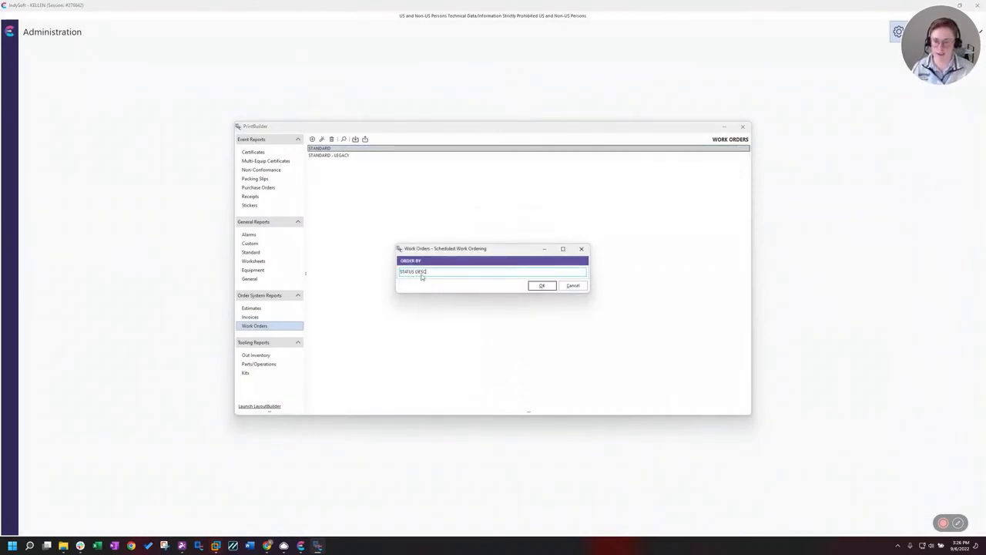
{"action": "left_click_drag", "start_coordinate": [416, 271], "coordinate": [430, 270]}
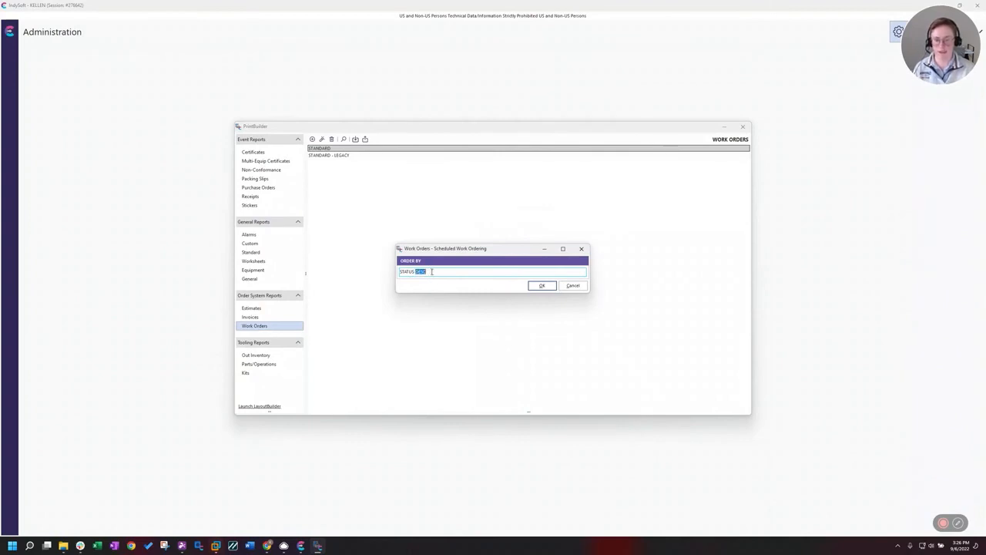
{"action": "left_click", "coordinate": [440, 273]}
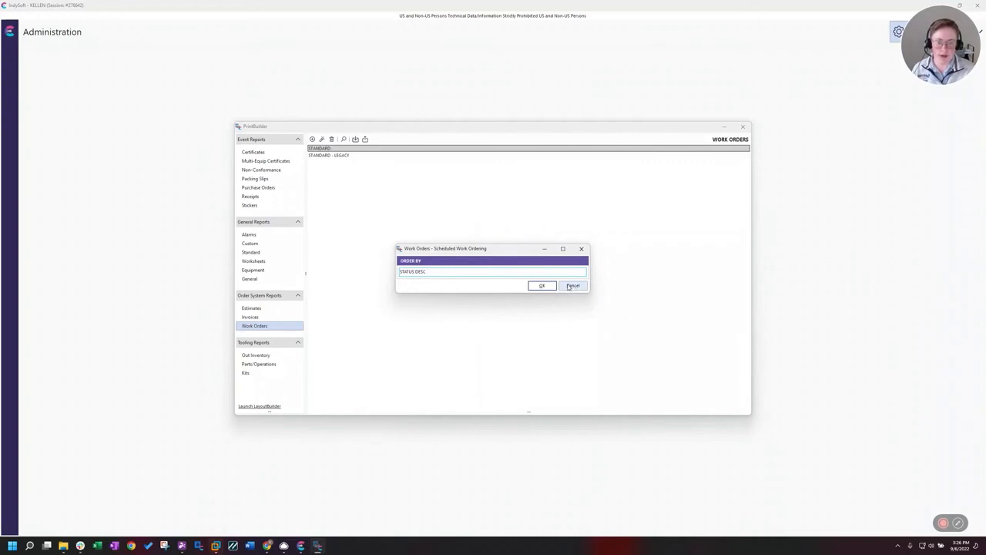
{"action": "left_click_drag", "start_coordinate": [517, 273], "coordinate": [335, 270]}
{"action": "key", "text": "BackSpace"}
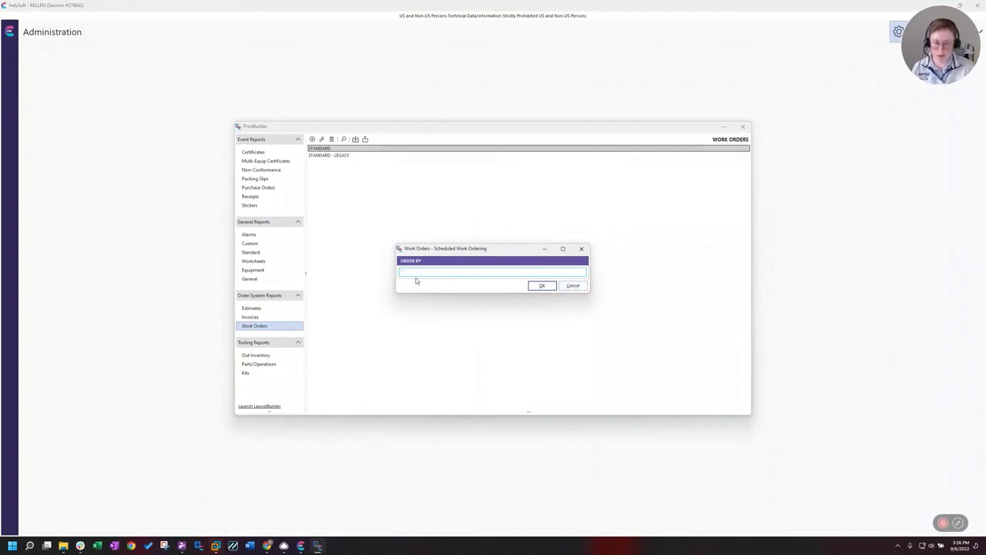
{"action": "left_click", "coordinate": [574, 285]}
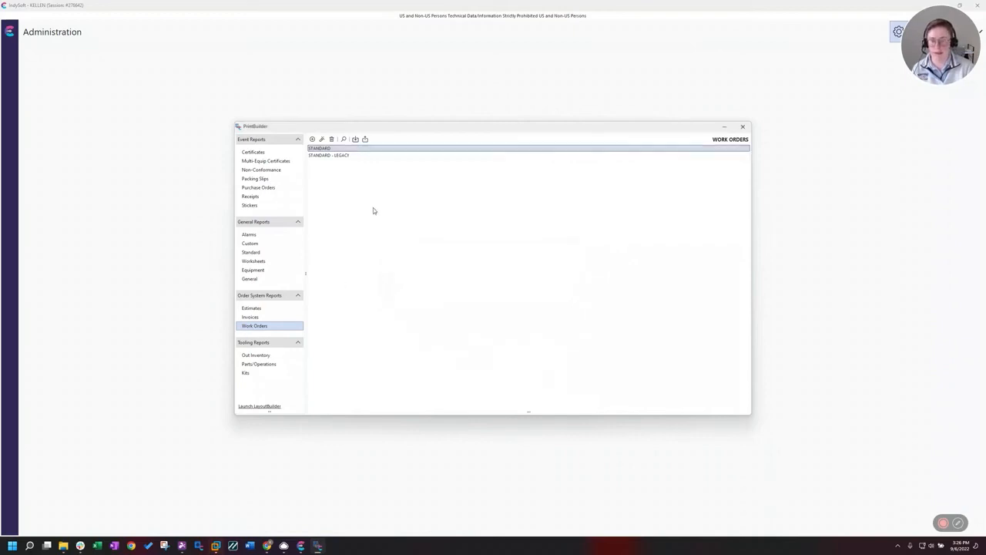
Preview the STANDARD work order template's line items without custom ordering and close the template
{"action": "double_click", "coordinate": [321, 150]}
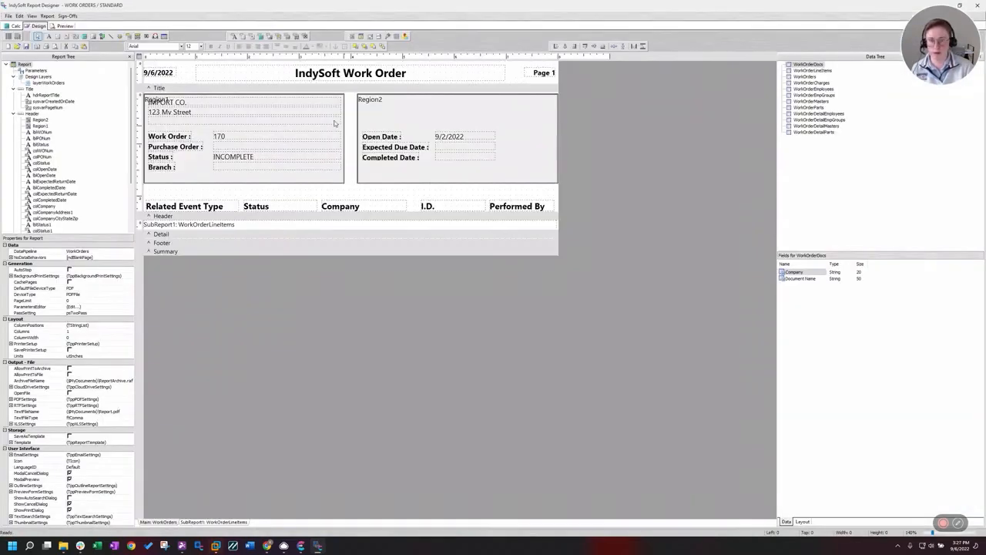
{"action": "left_click", "coordinate": [61, 26]}
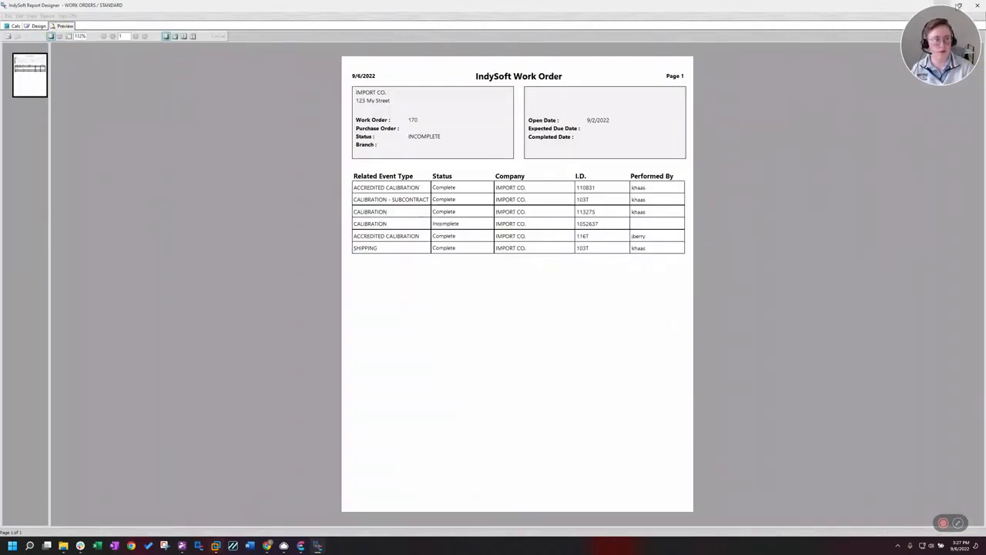
{"action": "left_click", "coordinate": [977, 6]}
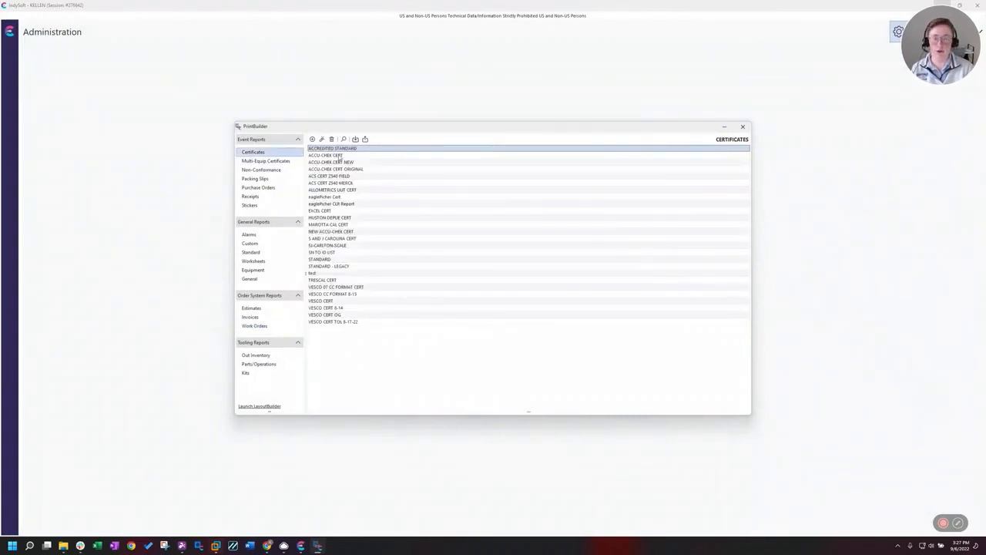
Open the STANDARD certificate template, look through its Events, CalibrationTestPoints, Masters and EventProcedures subreports, and return to the main report
{"action": "left_click", "coordinate": [326, 260]}
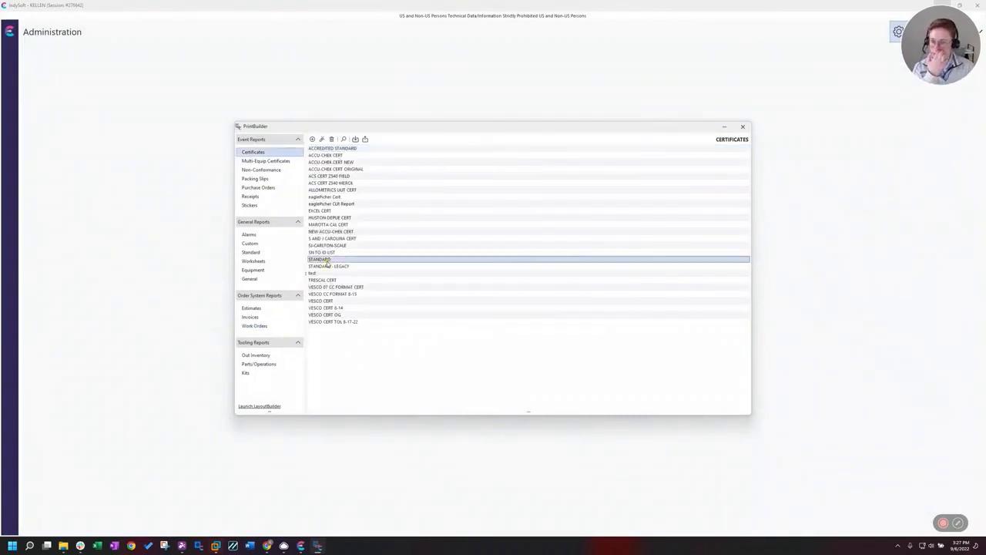
{"action": "double_click", "coordinate": [327, 261]}
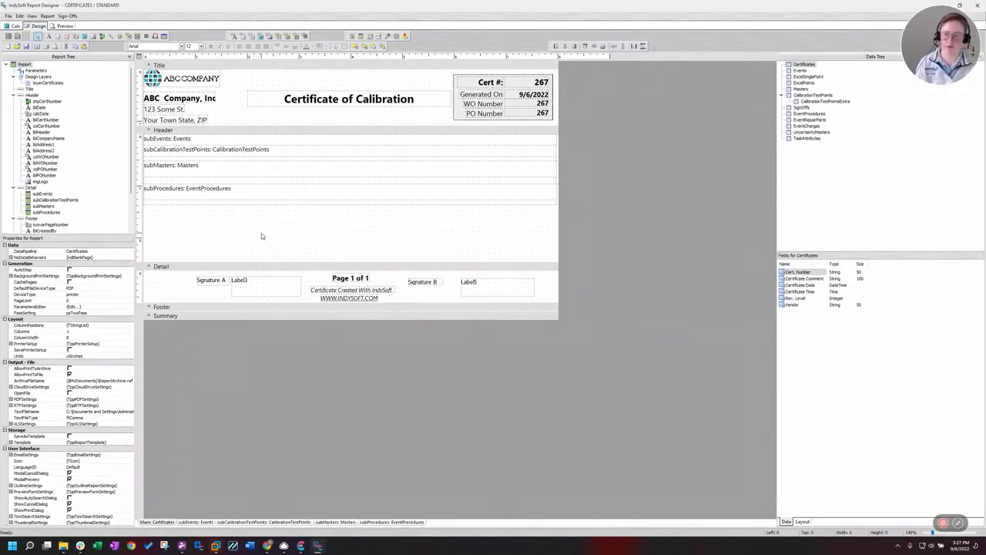
{"action": "left_click", "coordinate": [196, 523]}
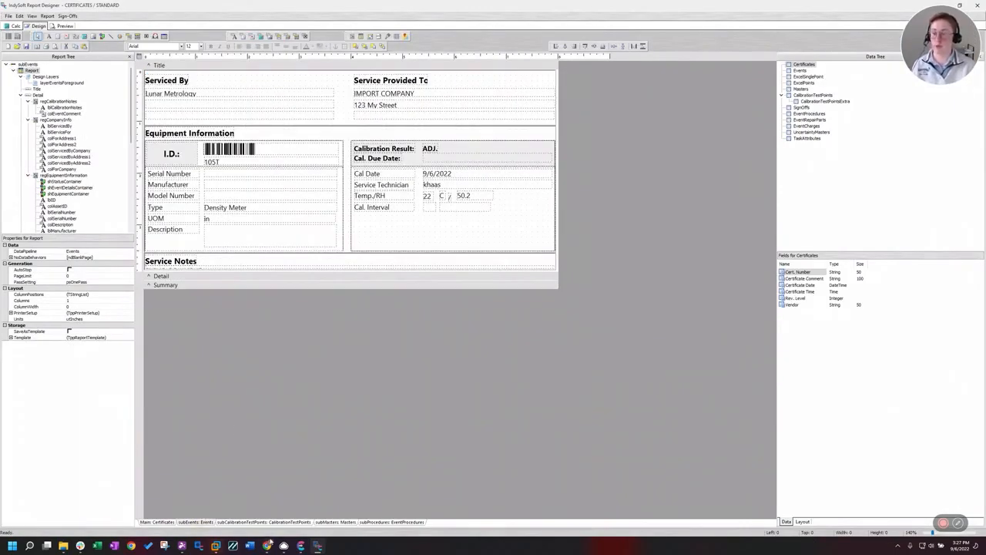
{"action": "left_click", "coordinate": [250, 522]}
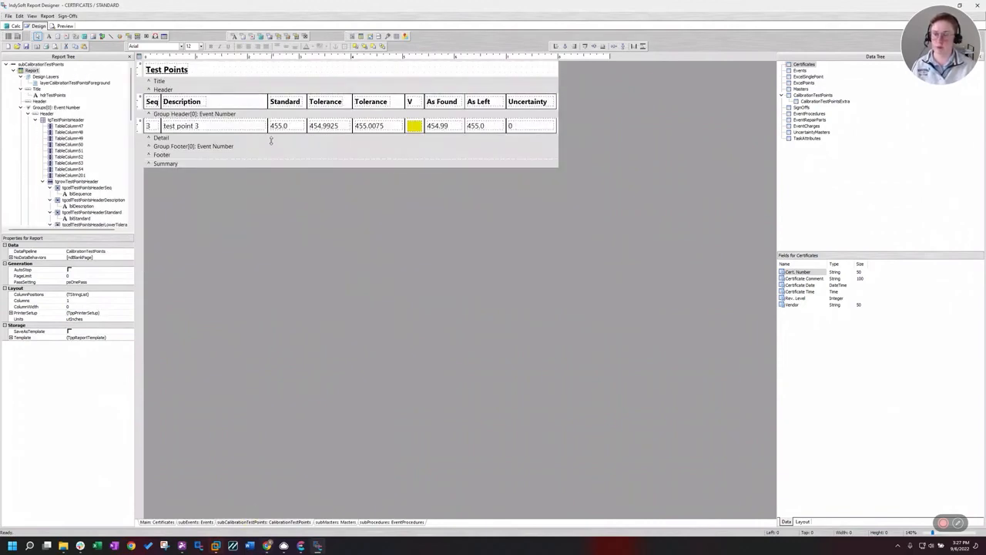
{"action": "left_click", "coordinate": [339, 522]}
{"action": "left_click", "coordinate": [407, 523]}
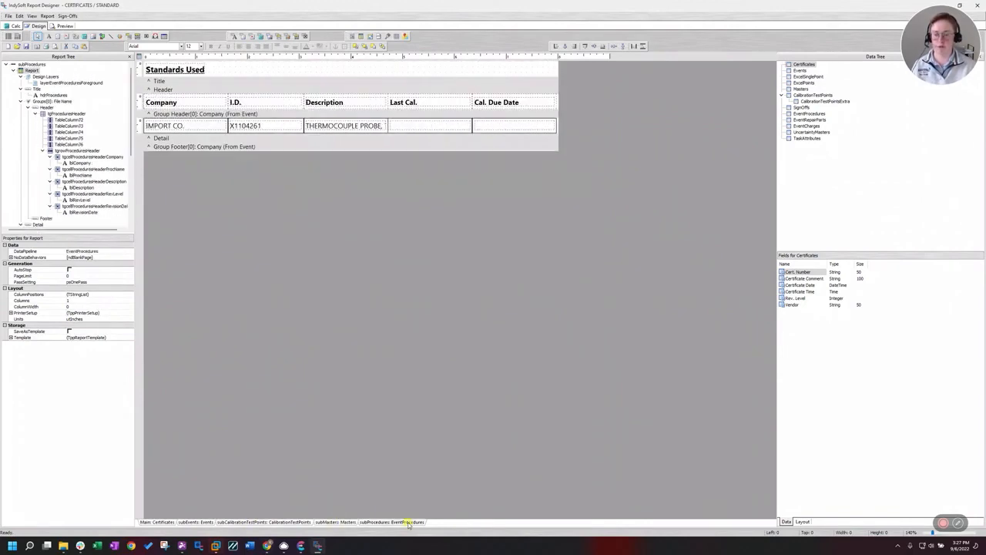
{"action": "left_click", "coordinate": [160, 523]}
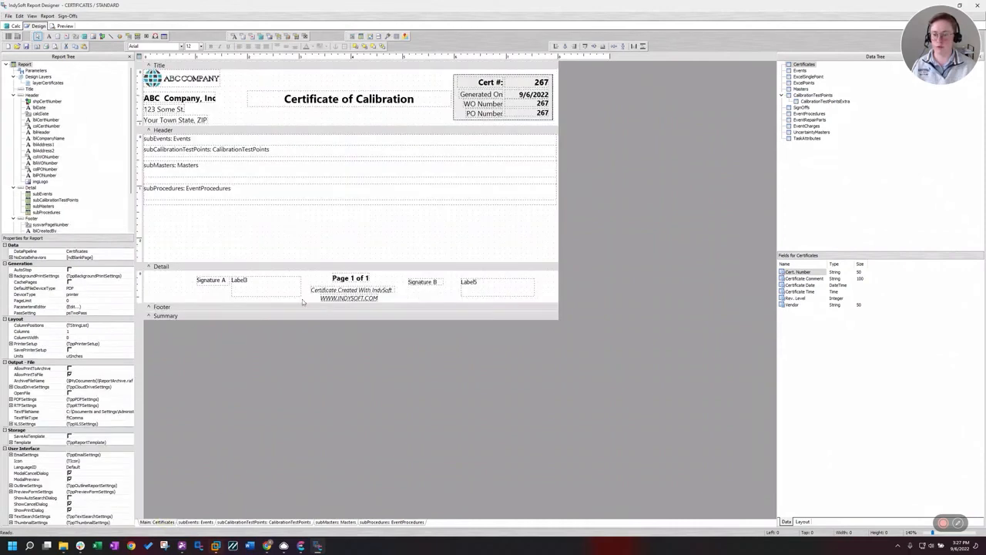
Add a rectangle shape about 0.52 in square to the Detail band below the EventProcedures subreport and reposition it above Signature A
{"action": "left_click", "coordinate": [197, 265]}
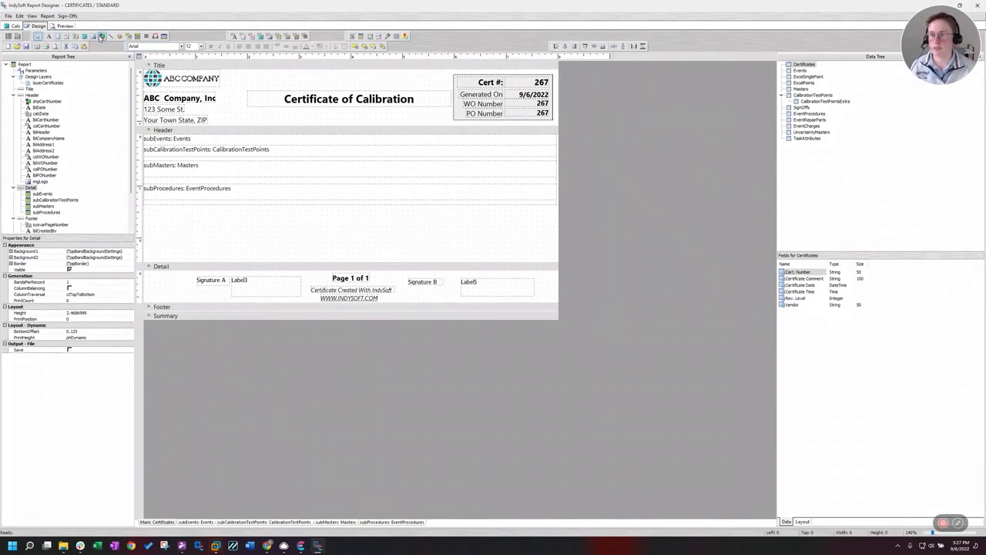
{"action": "left_click", "coordinate": [101, 37]}
{"action": "left_click", "coordinate": [188, 222]}
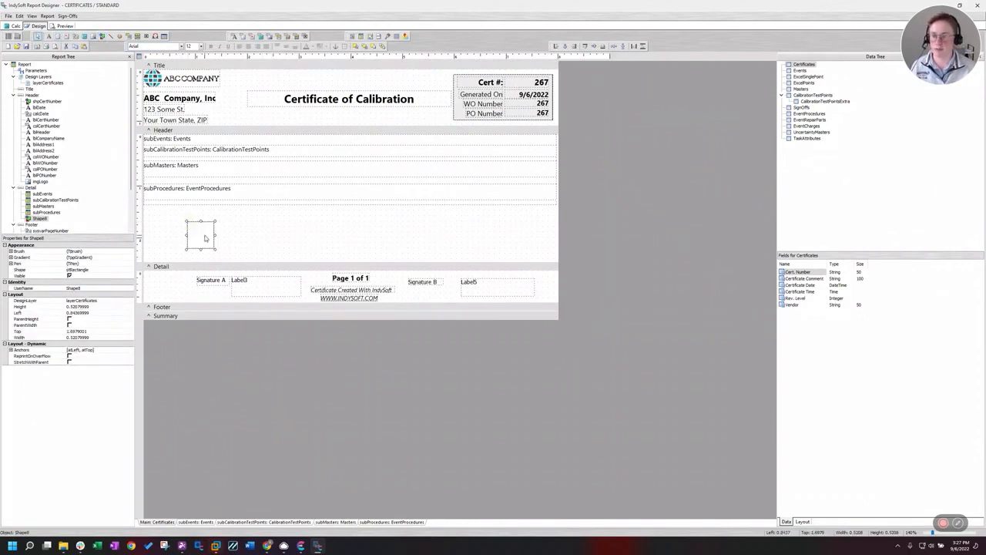
{"action": "left_click_drag", "start_coordinate": [205, 238], "coordinate": [228, 234]}
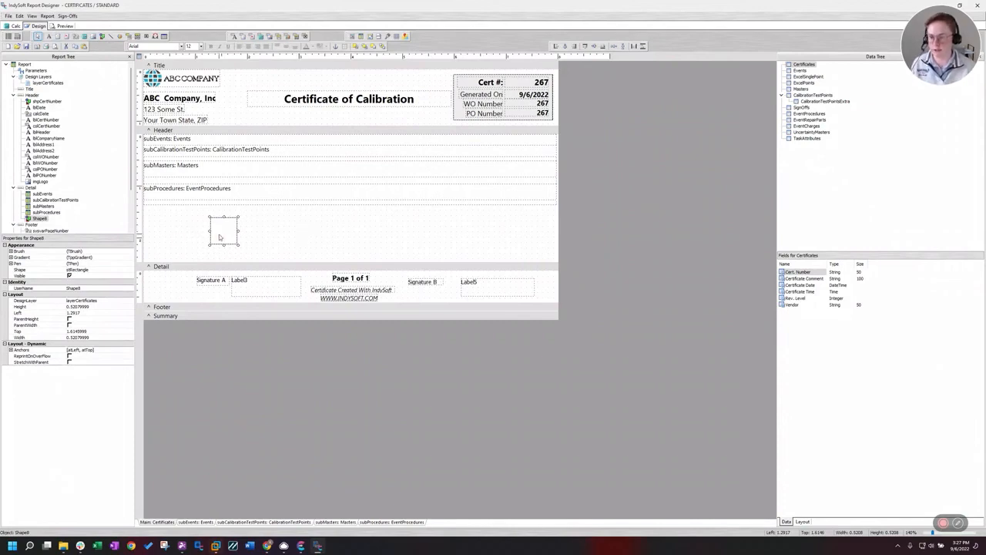
{"action": "left_click_drag", "start_coordinate": [220, 236], "coordinate": [208, 240]}
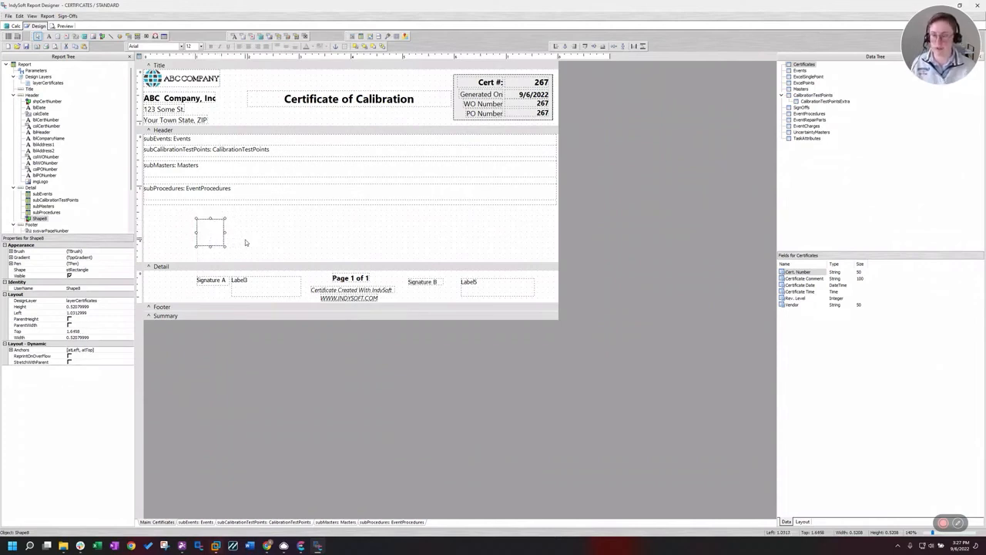
Nudge the rectangle in fine increments in all directions, ending at about 1.04 in left and 1.64 in top
{"action": "key", "text": "Right"}
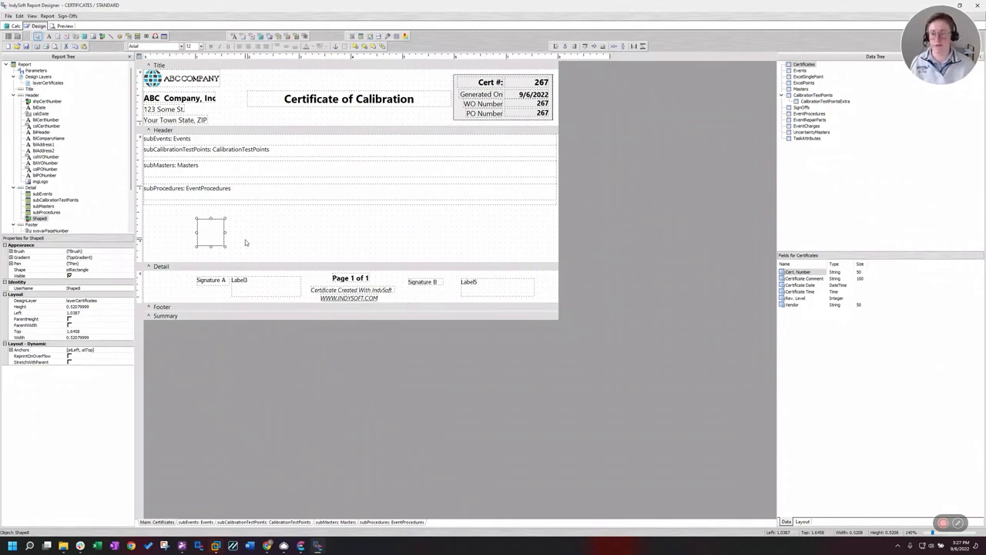
{"action": "key", "text": "Down"}
{"action": "key", "text": "Down"}
{"action": "key", "text": "Down"}
{"action": "key", "text": "Down"}
{"action": "key", "text": "Down"}
{"action": "key", "text": "Down"}
{"action": "key", "text": "Down"}
{"action": "key", "text": "Down"}
{"action": "key", "text": "Down"}
{"action": "key", "text": "Down"}
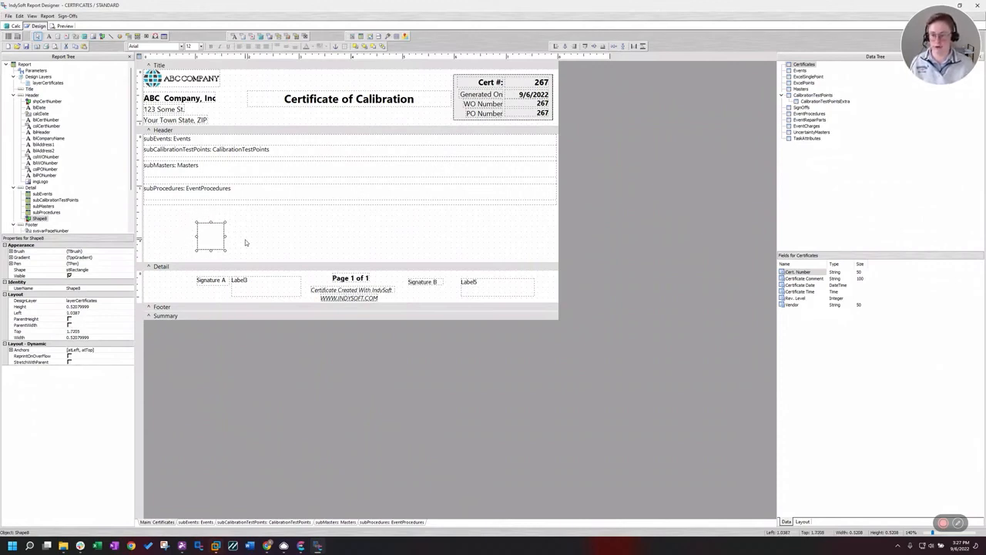
{"action": "key", "text": "Up"}
{"action": "key", "text": "Up"}
{"action": "key", "text": "Up"}
{"action": "key", "text": "Up"}
{"action": "key", "text": "Up"}
{"action": "key", "text": "Up"}
{"action": "key", "text": "Up"}
{"action": "key", "text": "Up"}
{"action": "key", "text": "Up"}
{"action": "key", "text": "Up"}
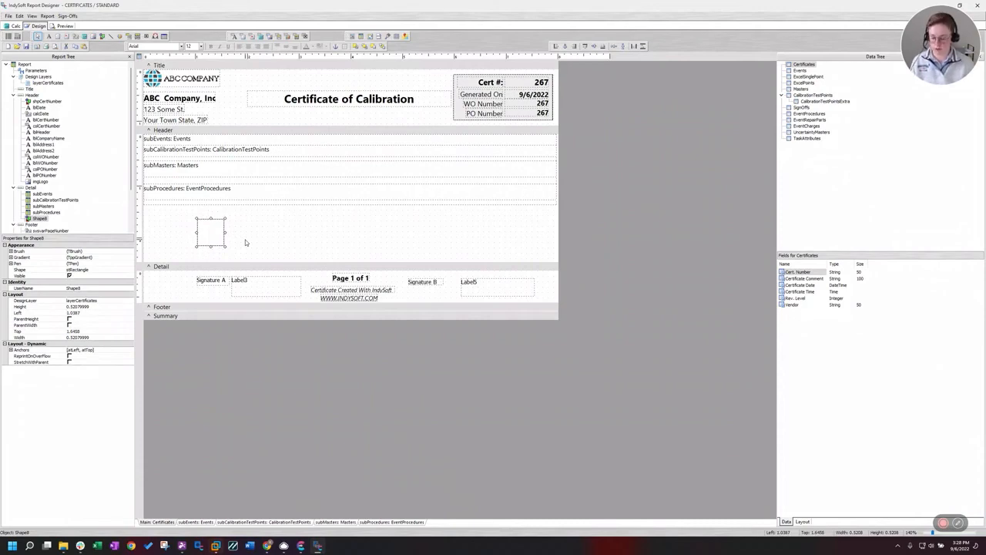
{"action": "key", "text": "Down"}
{"action": "key", "text": "Down"}
{"action": "key", "text": "Left"}
{"action": "key", "text": "Left"}
{"action": "key", "text": "Left"}
{"action": "key", "text": "Left"}
{"action": "key", "text": "Left"}
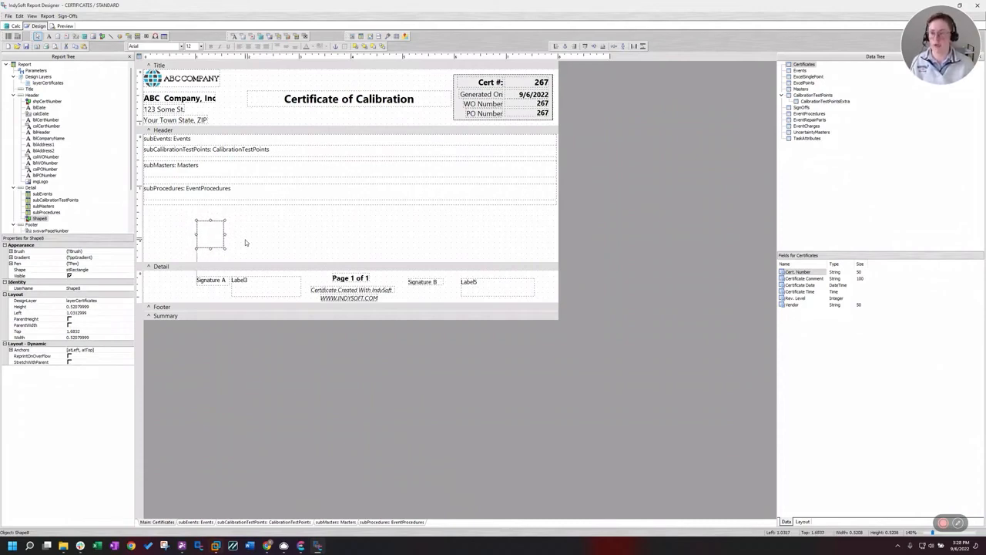
{"action": "key", "text": "Down"}
{"action": "key", "text": "Down"}
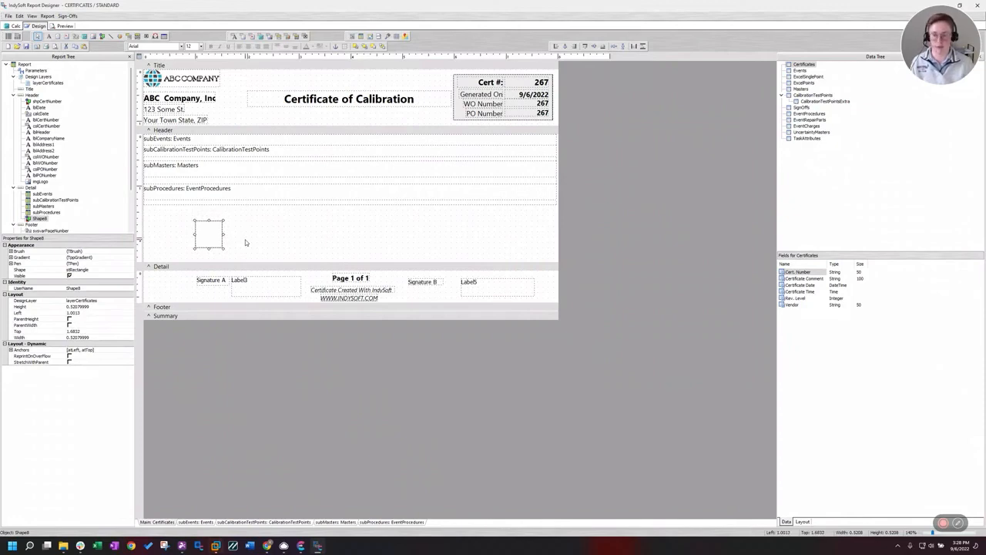
{"action": "key", "text": "Right"}
{"action": "key", "text": "Right"}
{"action": "key", "text": "Right"}
{"action": "key", "text": "Right"}
{"action": "key", "text": "Right"}
{"action": "key", "text": "Right"}
{"action": "key", "text": "Right"}
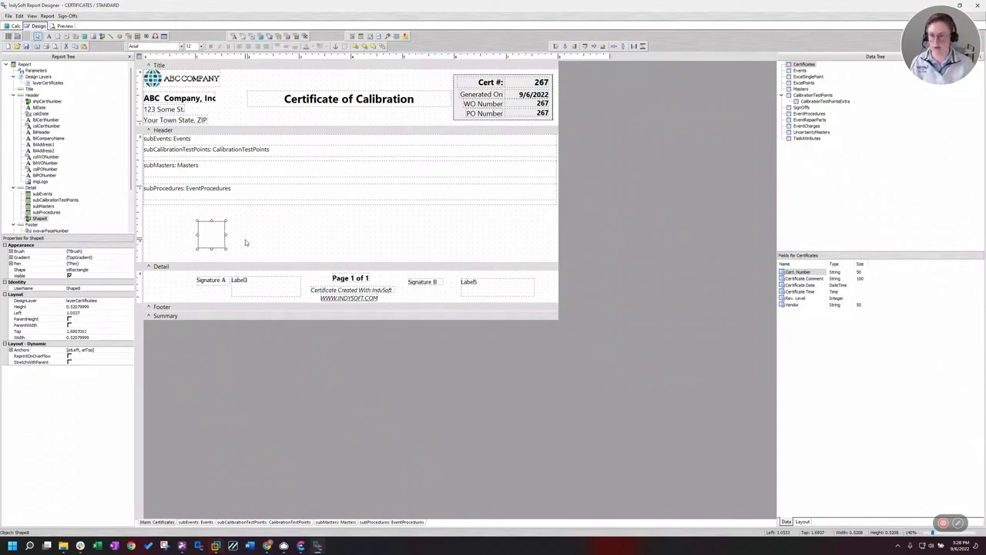
{"action": "key", "text": "Up"}
{"action": "key", "text": "Up"}
{"action": "key", "text": "Up"}
{"action": "key", "text": "Up"}
{"action": "key", "text": "Up"}
{"action": "key", "text": "Up"}
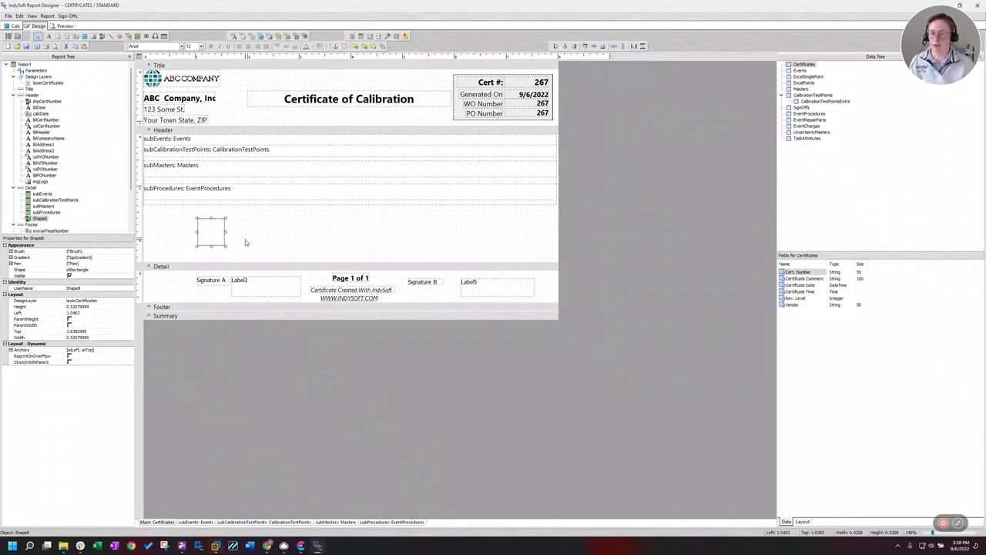
{"action": "key", "text": "Left"}
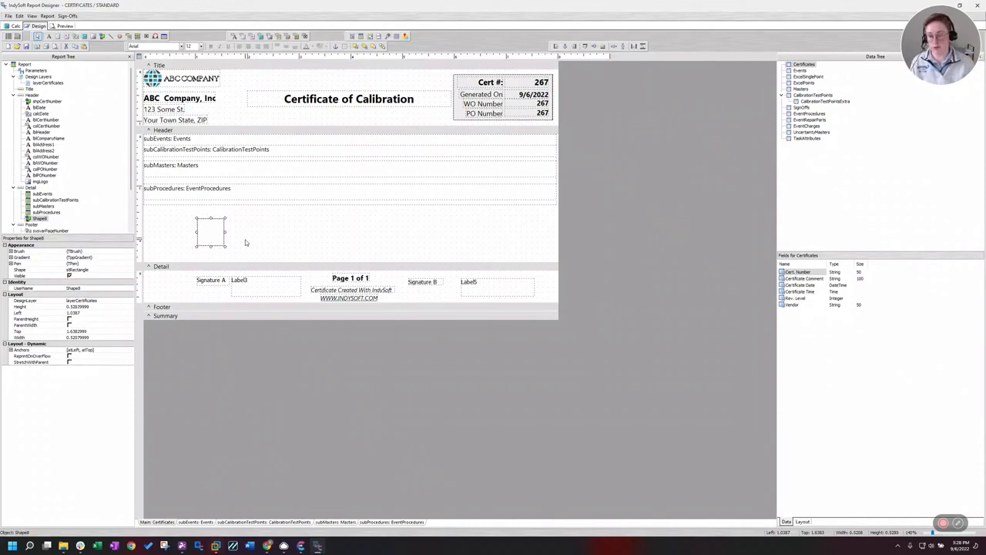
Enlarge the rectangle in fine increments to about 0.76 in wide and 0.67 in high
{"action": "key", "text": "shift+Down"}
{"action": "key", "text": "shift+Right"}
{"action": "key", "text": "shift+Right"}
{"action": "key", "text": "shift+Down"}
{"action": "key", "text": "shift+Down"}
{"action": "key", "text": "shift+Down"}
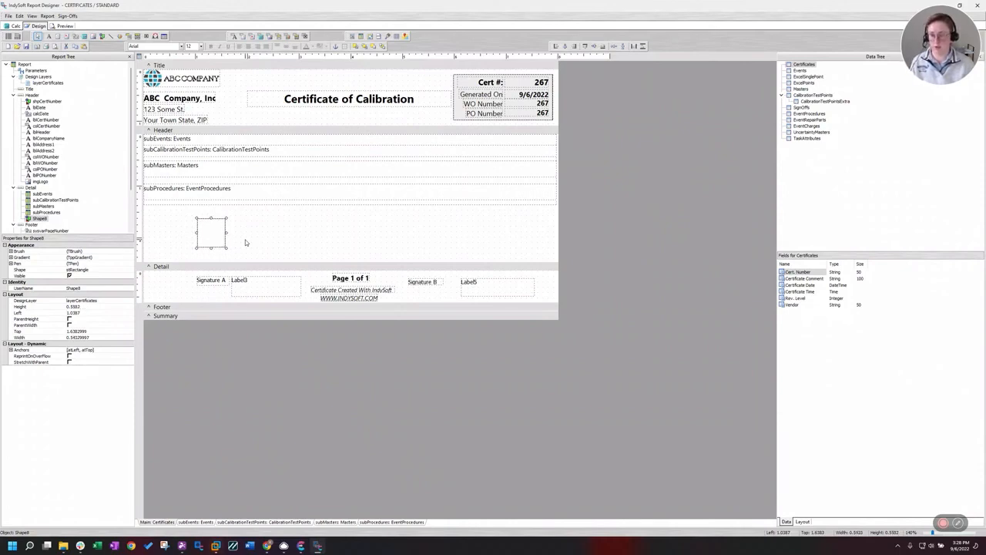
{"action": "key", "text": "shift+Right"}
{"action": "key", "text": "shift+Right"}
{"action": "key", "text": "shift+Right"}
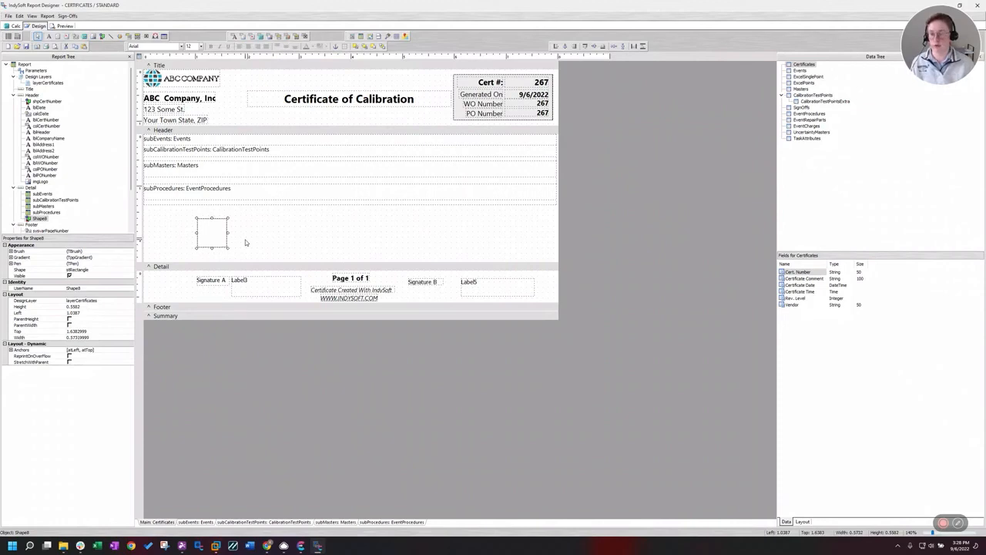
{"action": "key", "text": "shift+Down"}
{"action": "key", "text": "shift+Down"}
{"action": "key", "text": "shift+Down"}
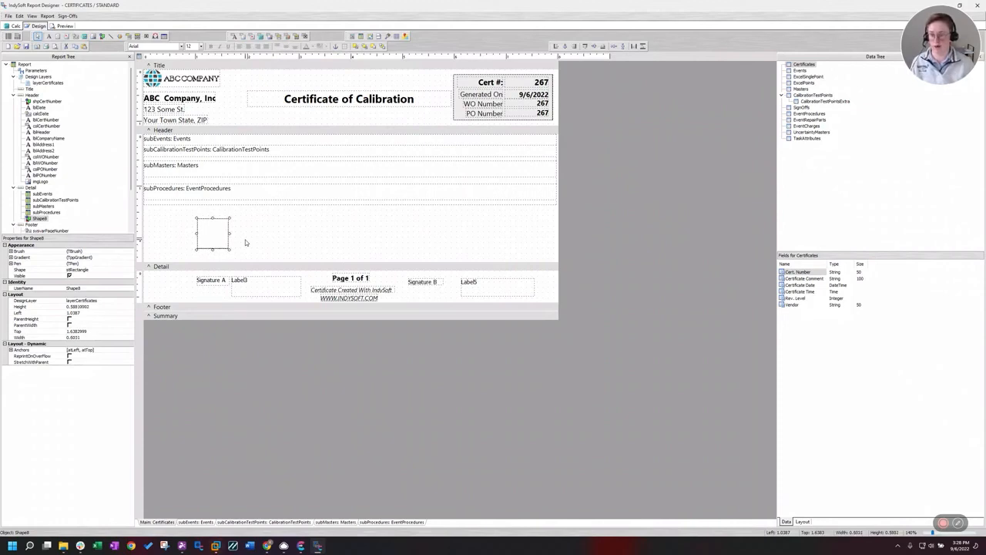
{"action": "key", "text": "shift+Down"}
{"action": "key", "text": "shift+Right"}
{"action": "key", "text": "shift+Right"}
{"action": "key", "text": "shift+Right"}
{"action": "key", "text": "shift+Right"}
{"action": "key", "text": "shift+Right"}
{"action": "key", "text": "shift+Right"}
{"action": "key", "text": "shift+Right"}
{"action": "key", "text": "shift+Right"}
{"action": "key", "text": "shift+Right"}
{"action": "key", "text": "shift+Right"}
{"action": "key", "text": "shift+Right"}
{"action": "key", "text": "shift+Right"}
{"action": "key", "text": "shift+Right"}
{"action": "key", "text": "shift+Right"}
{"action": "key", "text": "shift+Right"}
{"action": "key", "text": "shift+Right"}
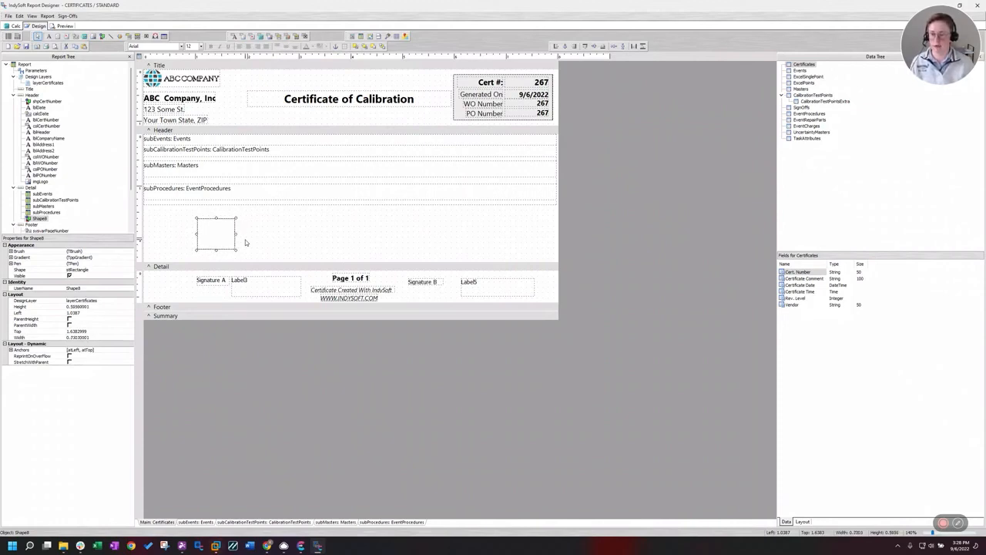
{"action": "key", "text": "shift+Down"}
{"action": "key", "text": "shift+Down"}
{"action": "key", "text": "shift+Down"}
{"action": "key", "text": "shift+Down"}
{"action": "key", "text": "shift+Down"}
{"action": "key", "text": "shift+Down"}
{"action": "key", "text": "shift+Down"}
{"action": "key", "text": "shift+Down"}
{"action": "key", "text": "shift+Down"}
{"action": "key", "text": "shift+Down"}
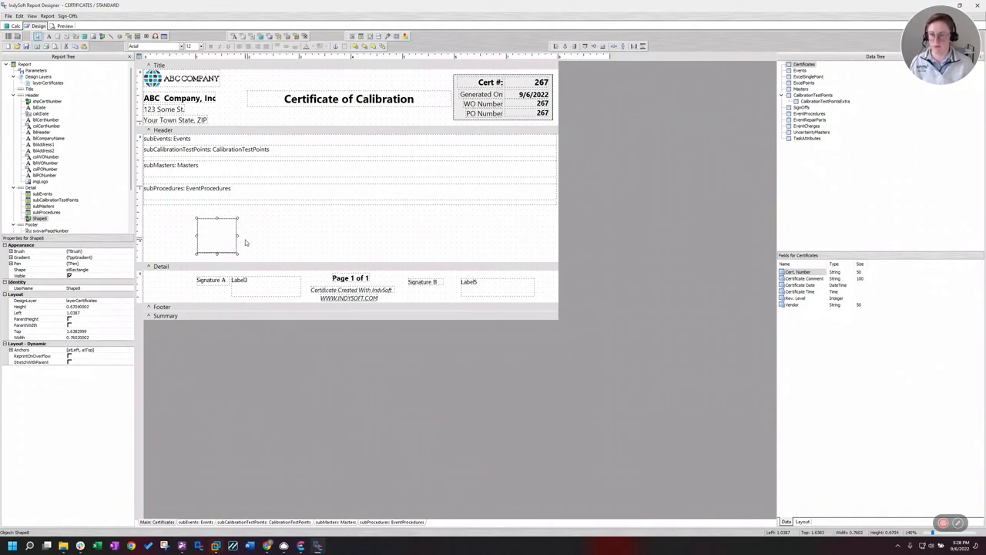
Shrink the rectangle in fine increments to about 0.49 in high and 0.75 in wide
{"action": "key", "text": "shift+Up"}
{"action": "key", "text": "shift+Up"}
{"action": "key", "text": "shift+Up"}
{"action": "key", "text": "shift+Up"}
{"action": "key", "text": "shift+Up"}
{"action": "key", "text": "shift+Up"}
{"action": "key", "text": "shift+Up"}
{"action": "key", "text": "shift+Up"}
{"action": "key", "text": "shift+Up"}
{"action": "key", "text": "shift+Up"}
{"action": "key", "text": "shift+Up"}
{"action": "key", "text": "shift+Up"}
{"action": "key", "text": "shift+Up"}
{"action": "key", "text": "shift+Up"}
{"action": "key", "text": "shift+Up"}
{"action": "key", "text": "shift+Up"}
{"action": "key", "text": "shift+Up"}
{"action": "key", "text": "shift+Up"}
{"action": "key", "text": "shift+Up"}
{"action": "key", "text": "shift+Up"}
{"action": "key", "text": "shift+Left"}
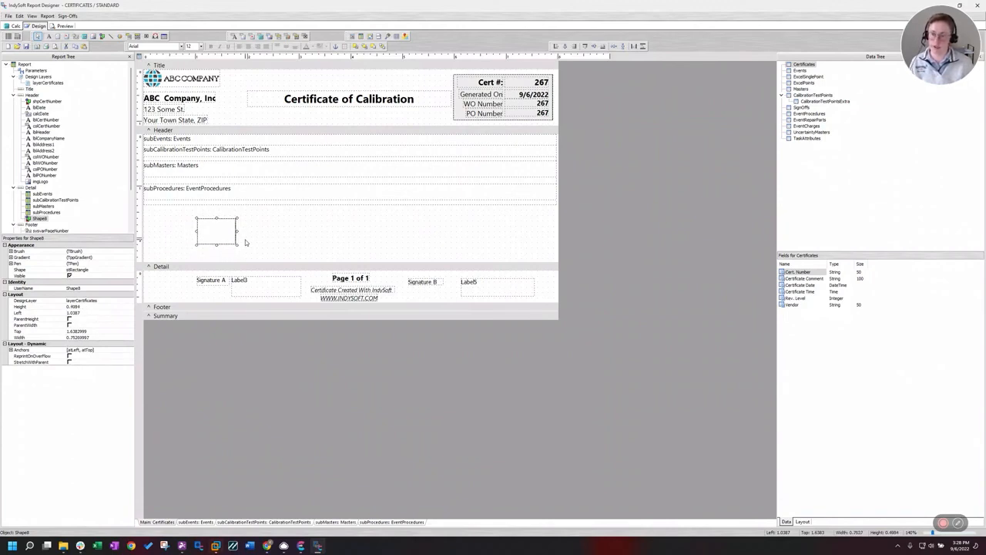
Narrow the rectangle in the Detail band in fine increments to about 0.66 in wide
{"action": "key", "text": "shift+Left"}
{"action": "key", "text": "shift+Left"}
{"action": "key", "text": "shift+Left"}
{"action": "key", "text": "shift+Left"}
{"action": "key", "text": "shift+Left"}
{"action": "key", "text": "shift+Left"}
{"action": "key", "text": "shift+Left"}
{"action": "key", "text": "shift+Left"}
{"action": "key", "text": "shift+Left"}
{"action": "key", "text": "shift+Left"}
{"action": "key", "text": "shift+Left"}
{"action": "key", "text": "shift+Left"}
Nudge the rectangle right in fine increments to a left position of about 1.19 in
{"action": "key", "text": "Right"}
{"action": "key", "text": "Right"}
{"action": "key", "text": "Right"}
{"action": "key", "text": "Right"}
{"action": "key", "text": "Right"}
{"action": "key", "text": "Right"}
{"action": "key", "text": "Right"}
{"action": "key", "text": "Right"}
{"action": "key", "text": "Right"}
{"action": "key", "text": "Right"}
{"action": "key", "text": "Right"}
{"action": "key", "text": "Right"}
{"action": "key", "text": "Right"}
{"action": "key", "text": "Right"}
{"action": "key", "text": "Right"}
{"action": "key", "text": "Right"}
{"action": "key", "text": "Right"}
{"action": "key", "text": "Right"}
{"action": "key", "text": "Right"}
{"action": "key", "text": "Right"}
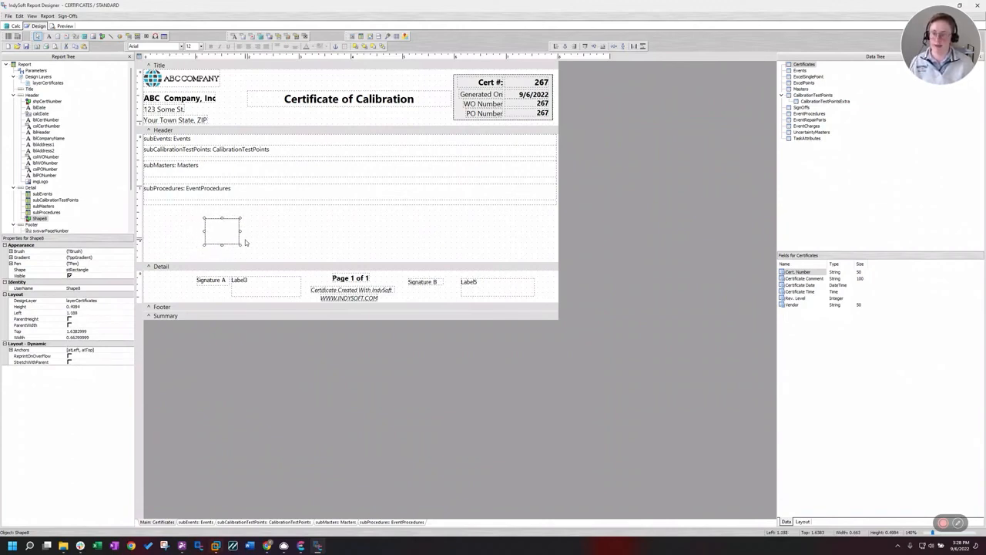
Nudge the rectangle back left in fine increments to a left position of about 0.96 in
{"action": "key", "text": "Left"}
{"action": "key", "text": "Left"}
{"action": "key", "text": "Left"}
{"action": "key", "text": "Left"}
{"action": "key", "text": "Left"}
{"action": "key", "text": "Left"}
{"action": "key", "text": "Left"}
{"action": "key", "text": "Left"}
{"action": "key", "text": "Left"}
{"action": "key", "text": "Left"}
{"action": "key", "text": "Left"}
{"action": "key", "text": "Left"}
{"action": "key", "text": "Left"}
{"action": "key", "text": "Left"}
{"action": "key", "text": "Left"}
{"action": "key", "text": "Left"}
{"action": "key", "text": "Left"}
{"action": "key", "text": "Left"}
{"action": "key", "text": "Left"}
{"action": "key", "text": "Left"}
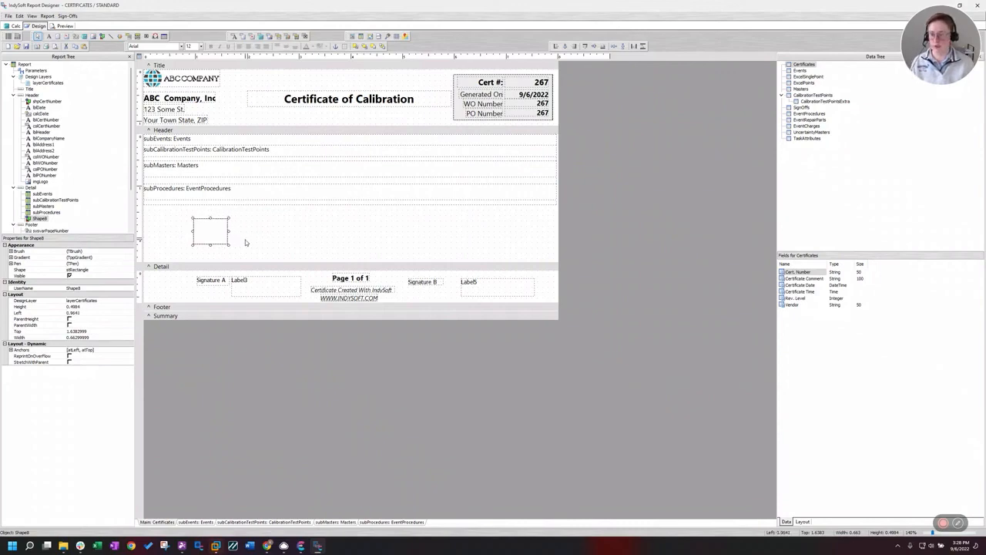
Nudge the rectangle right in fine increments to about 1.07 in left, keeping its top at about 1.64 in
{"action": "key", "text": "Right"}
{"action": "key", "text": "Right"}
{"action": "key", "text": "Right"}
{"action": "key", "text": "Right"}
{"action": "key", "text": "Right"}
{"action": "key", "text": "Right"}
{"action": "key", "text": "Right"}
{"action": "key", "text": "Right"}
{"action": "key", "text": "Right"}
{"action": "key", "text": "Right"}
{"action": "key", "text": "Right"}
{"action": "key", "text": "Right"}
{"action": "key", "text": "Right"}
{"action": "key", "text": "Right"}
{"action": "key", "text": "Right"}
{"action": "key", "text": "Right"}
{"action": "key", "text": "Right"}
{"action": "key", "text": "Right"}
{"action": "key", "text": "Right"}
{"action": "key", "text": "Right"}
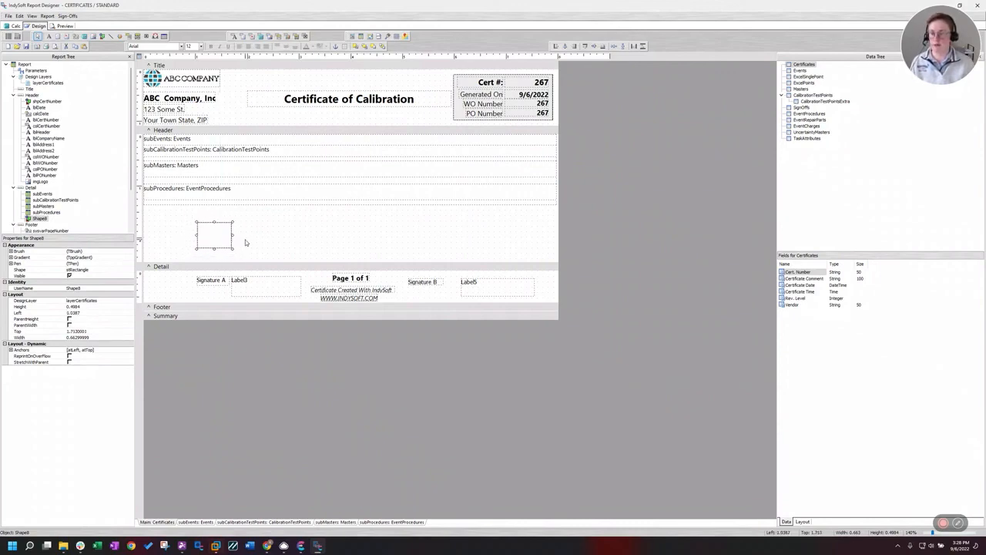
{"action": "key", "text": "Right"}
{"action": "key", "text": "Right"}
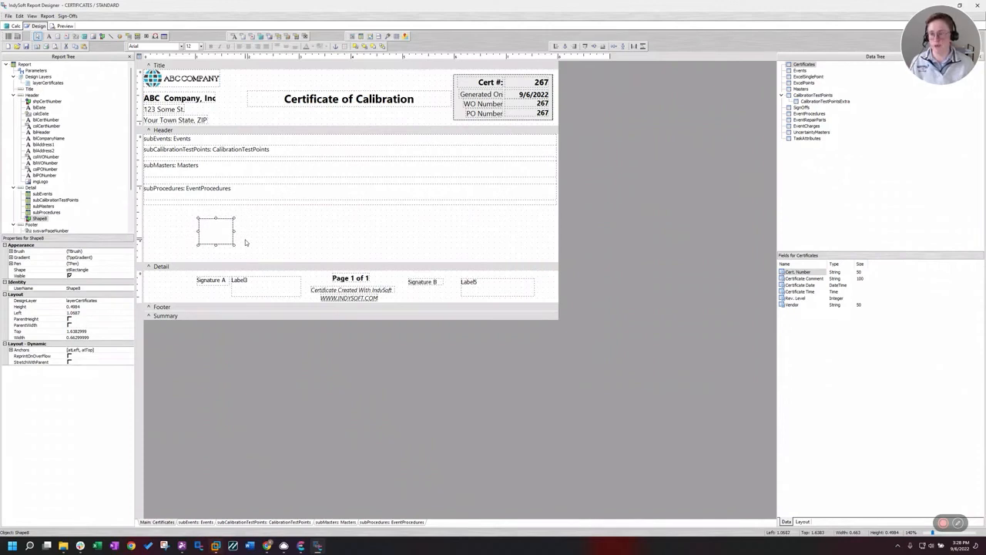
Nudge the rectangle by small amounts in all four directions, ending at about 1.08 in left and 1.65 in top
{"action": "key", "text": "Down"}
{"action": "key", "text": "Left"}
{"action": "key", "text": "Left"}
{"action": "key", "text": "Left"}
{"action": "key", "text": "Up"}
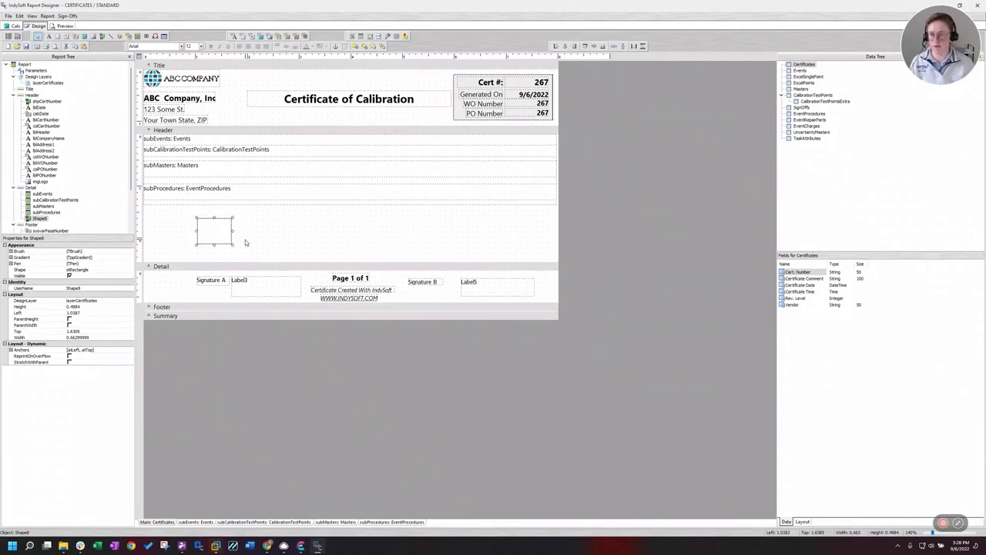
{"action": "key", "text": "Up"}
{"action": "key", "text": "Right"}
{"action": "key", "text": "Right"}
{"action": "key", "text": "Right"}
{"action": "key", "text": "Right"}
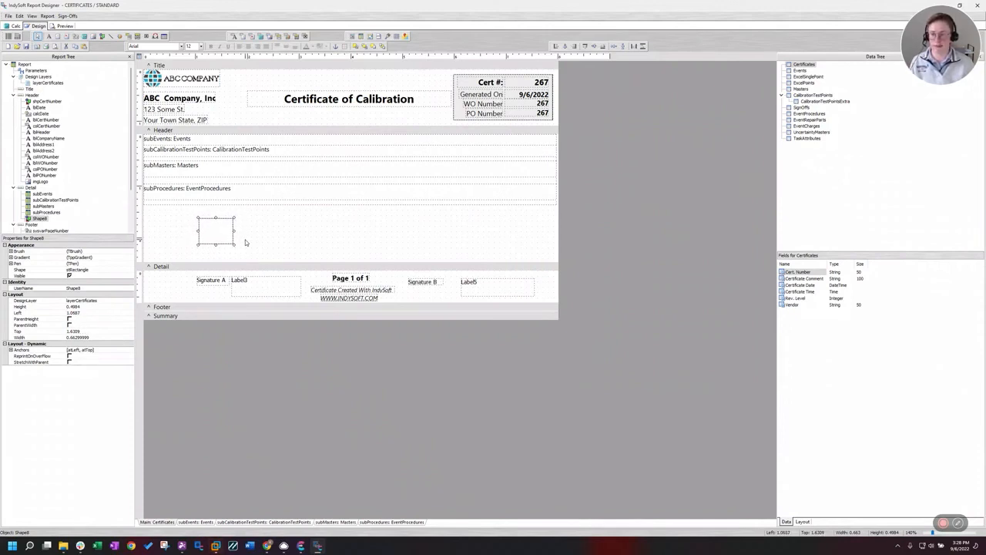
{"action": "key", "text": "Down"}
{"action": "key", "text": "Down"}
{"action": "key", "text": "Right"}
{"action": "key", "text": "Left"}
{"action": "key", "text": "Down"}
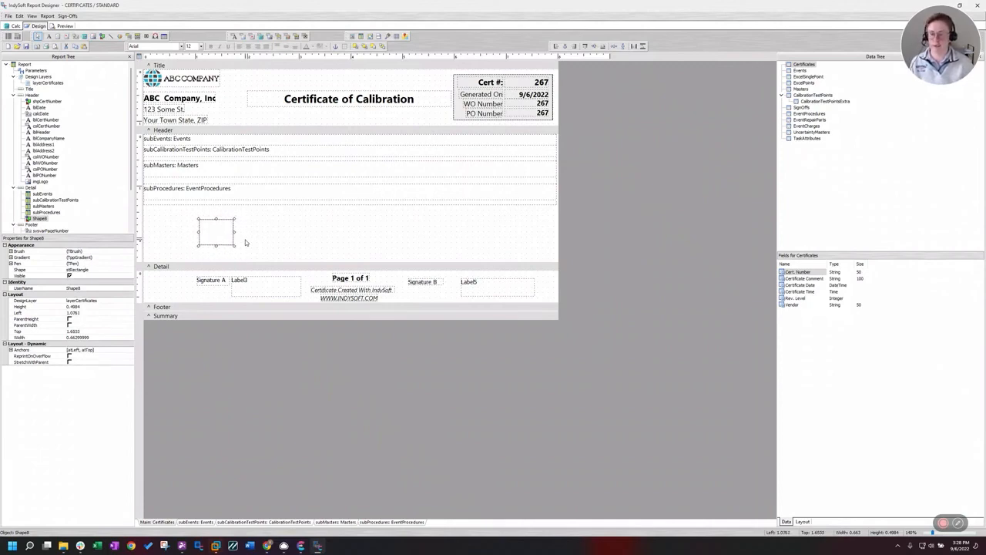
Move the rectangle freehand up and to the left within the Detail band and deselect it
{"action": "left_click", "coordinate": [236, 241]}
{"action": "left_click_drag", "start_coordinate": [214, 235], "coordinate": [201, 225]}
{"action": "left_click", "coordinate": [249, 228]}
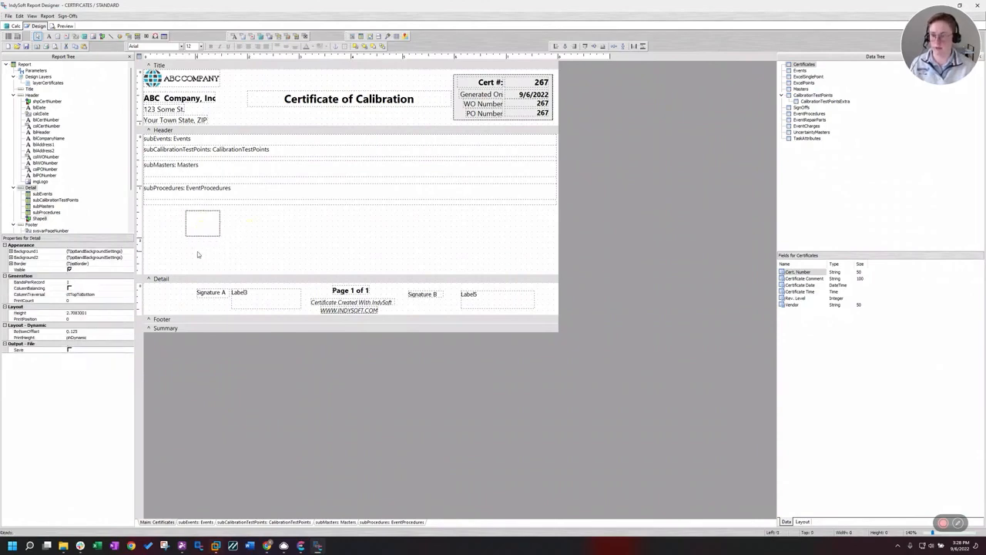
Extend the Detail band to about 3.14 in high and try selecting the Signature A and Label3 labels together
{"action": "left_click_drag", "start_coordinate": [192, 277], "coordinate": [192, 282]}
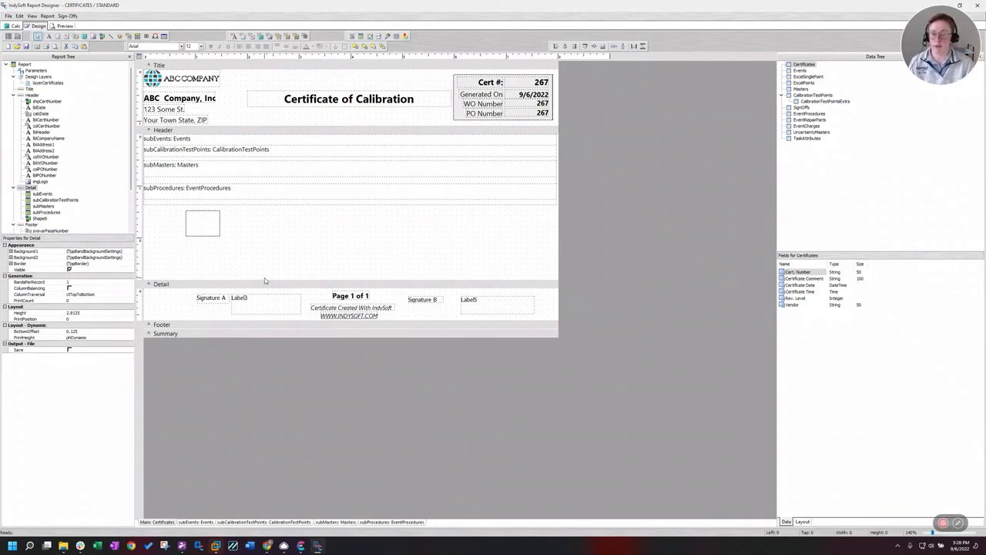
{"action": "left_click_drag", "start_coordinate": [261, 283], "coordinate": [260, 301]}
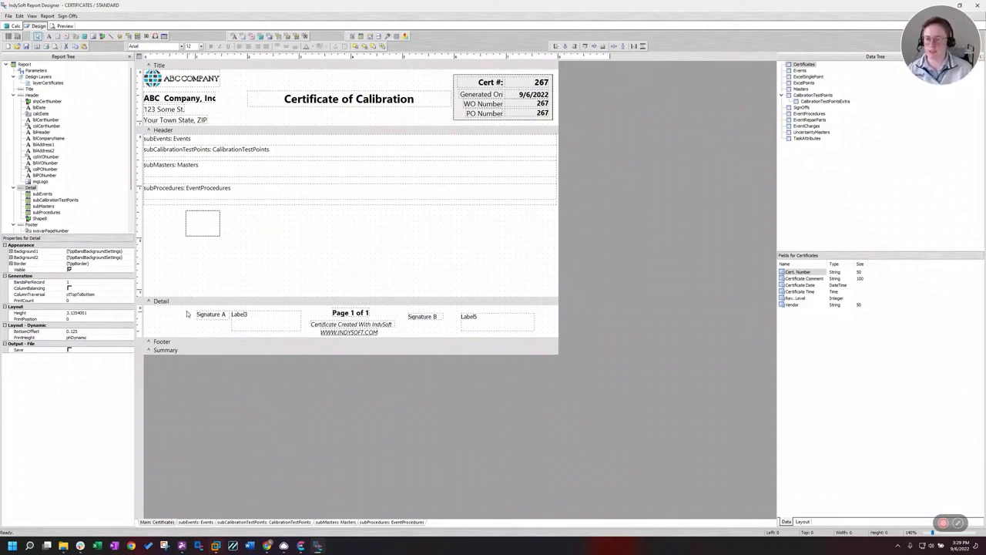
{"action": "left_click_drag", "start_coordinate": [312, 333], "coordinate": [306, 333]}
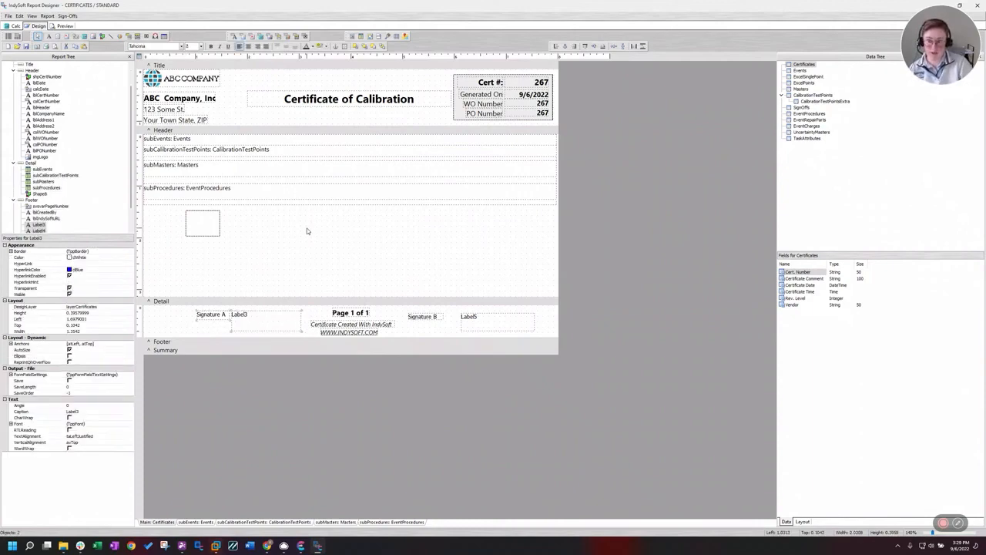
{"action": "left_click", "coordinate": [189, 275]}
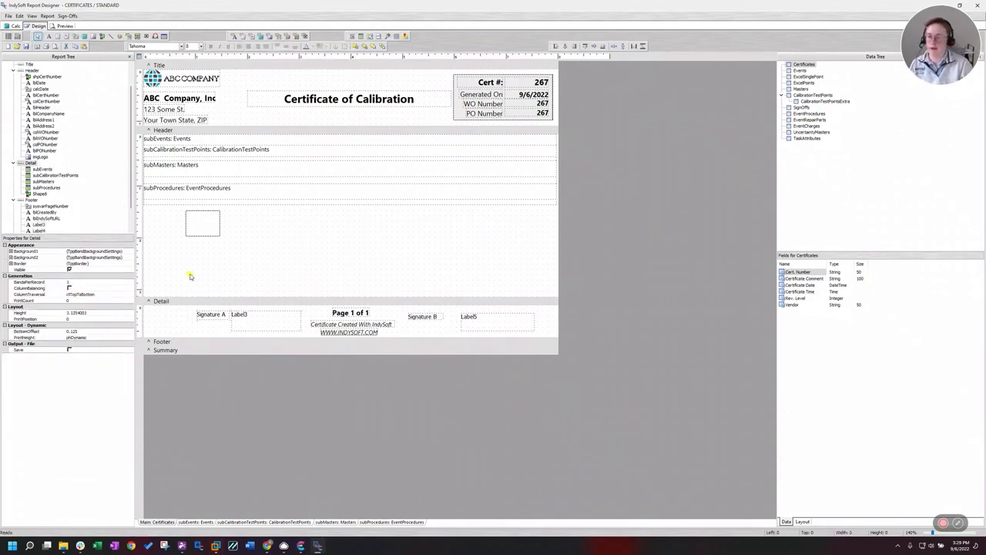
Delete the rectangle from the Detail band and reduce the band's height to about 2.34 in
{"action": "left_click", "coordinate": [216, 228]}
{"action": "key", "text": "Delete"}
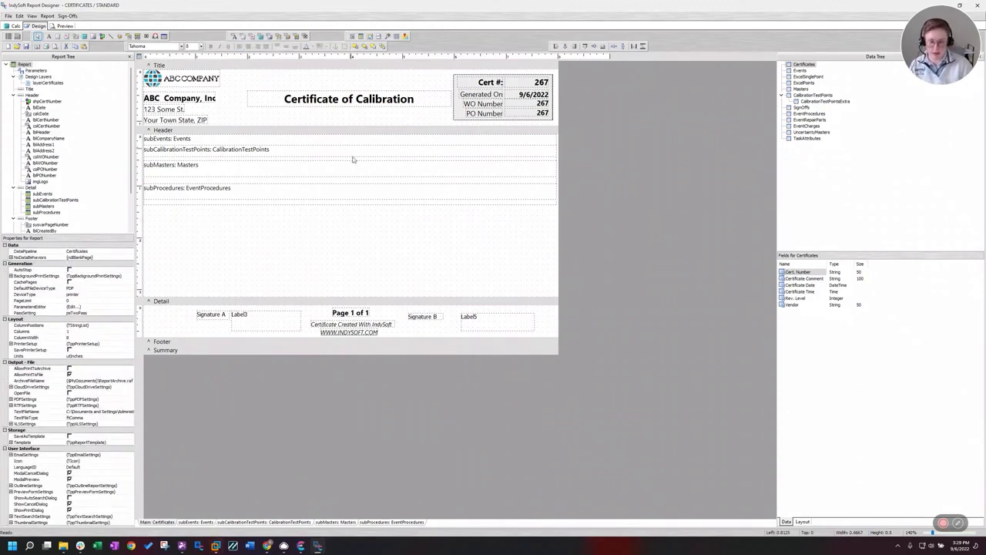
{"action": "left_click_drag", "start_coordinate": [221, 299], "coordinate": [218, 245]}
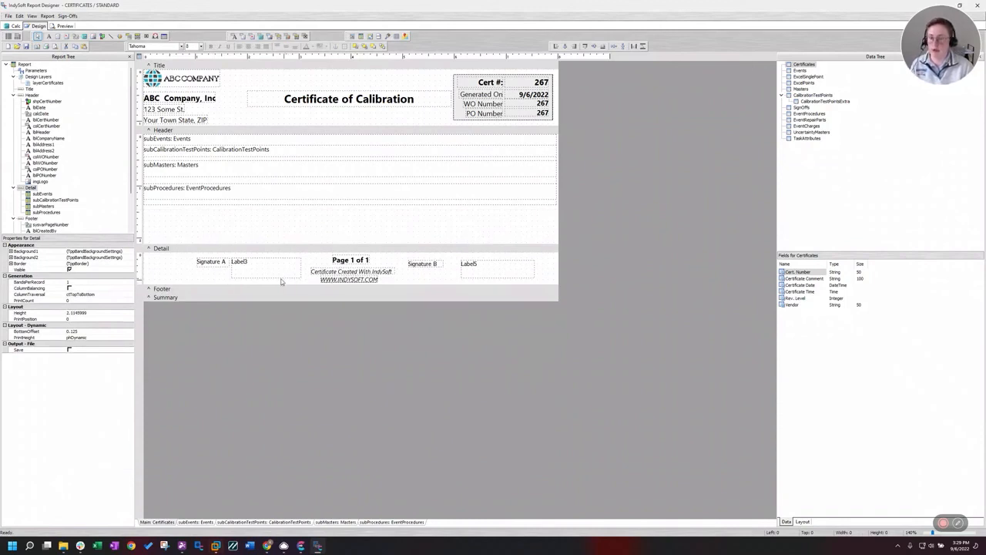
{"action": "left_click_drag", "start_coordinate": [257, 246], "coordinate": [257, 256]}
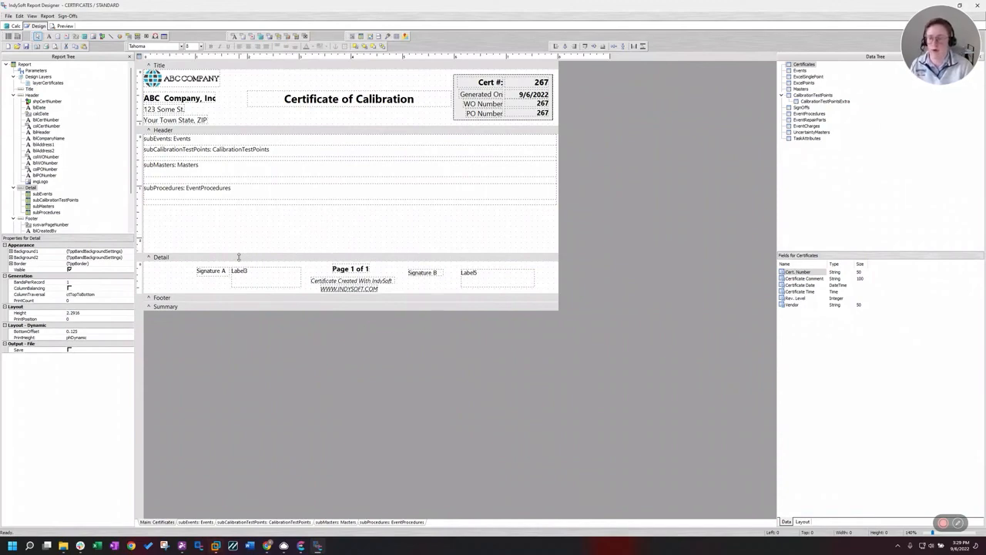
{"action": "left_click_drag", "start_coordinate": [239, 257], "coordinate": [239, 259]}
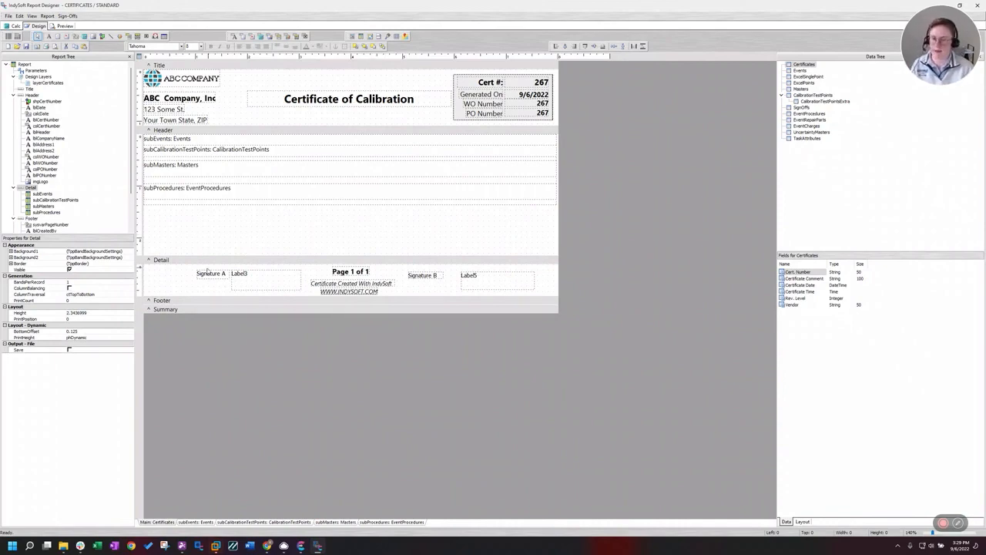
Extend the Detail band to about 2.76 in high and practise selecting the Signature A and Label3 labels in the Footer
{"action": "left_click", "coordinate": [200, 272]}
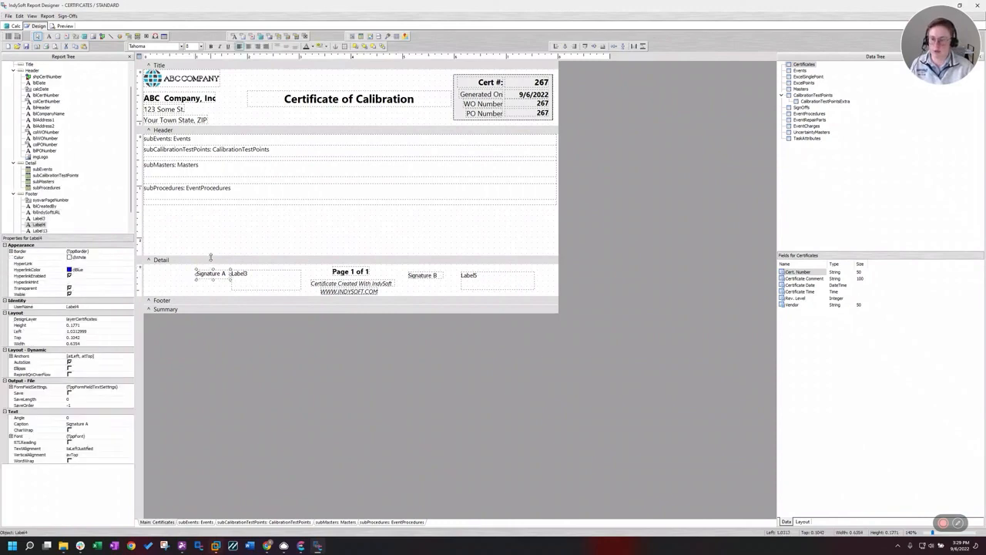
{"action": "left_click", "coordinate": [176, 222]}
{"action": "mouse_move", "coordinate": [264, 259]}
{"action": "left_mouse_down"}
{"action": "mouse_move", "coordinate": [195, 295]}
{"action": "mouse_move", "coordinate": [202, 299]}
{"action": "mouse_move", "coordinate": [187, 294]}
{"action": "mouse_move", "coordinate": [273, 314]}
{"action": "mouse_move", "coordinate": [306, 311]}
{"action": "left_mouse_up"}
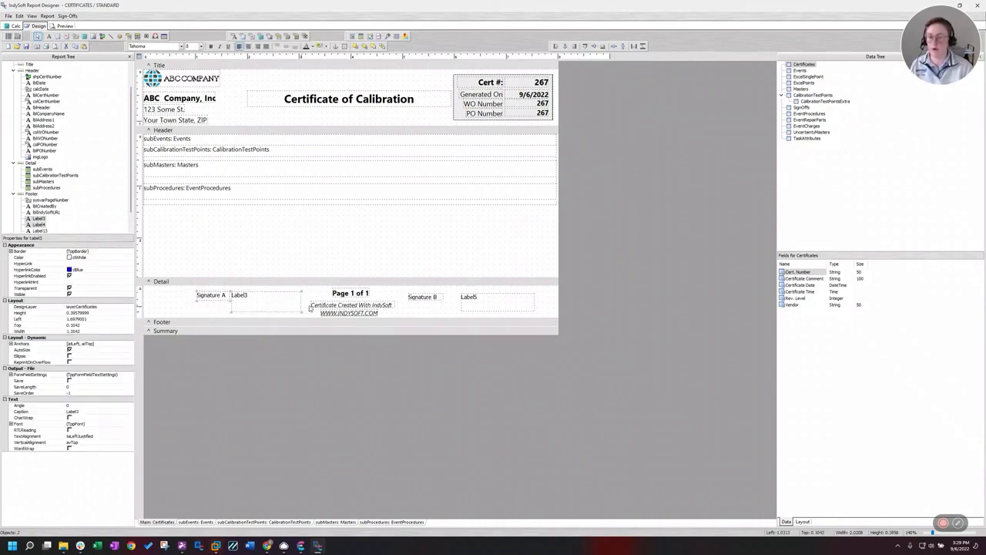
{"action": "left_click", "coordinate": [311, 292]}
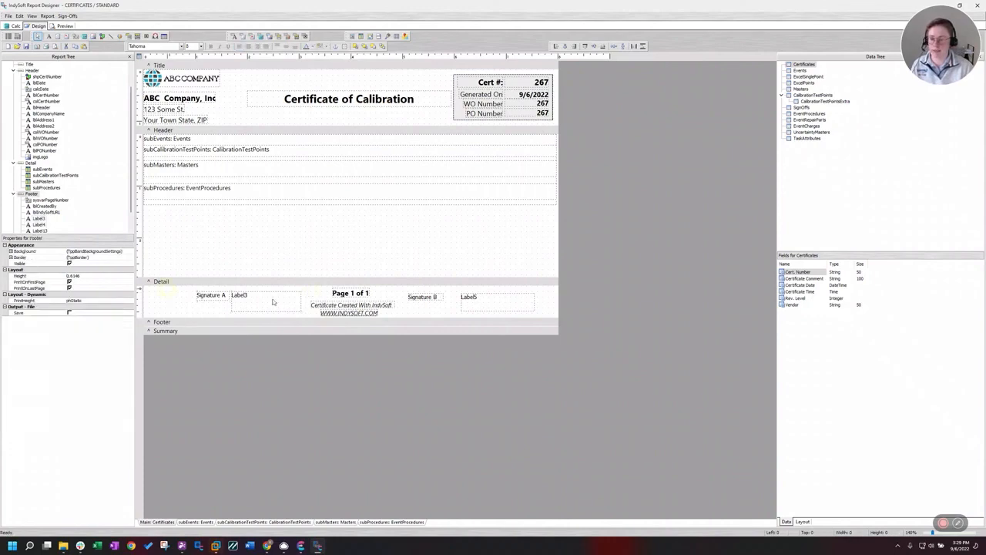
Cut only the Signature A and Label3 labels from the Footer band, leaving the page number and certificate text out of the selection
{"action": "mouse_move", "coordinate": [166, 289]}
{"action": "left_mouse_down"}
{"action": "mouse_move", "coordinate": [311, 302]}
{"action": "mouse_move", "coordinate": [314, 314]}
{"action": "left_mouse_up"}
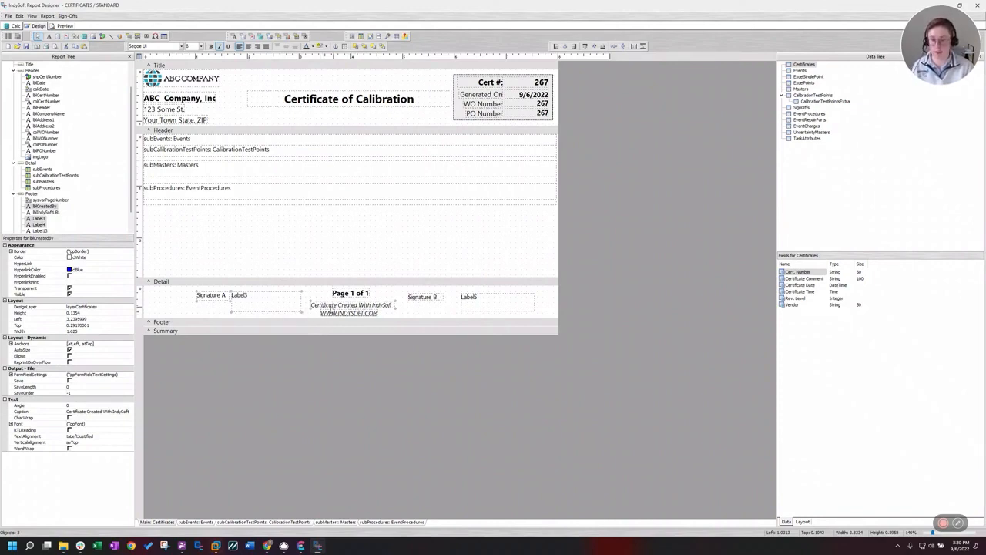
{"action": "left_click", "coordinate": [331, 306]}
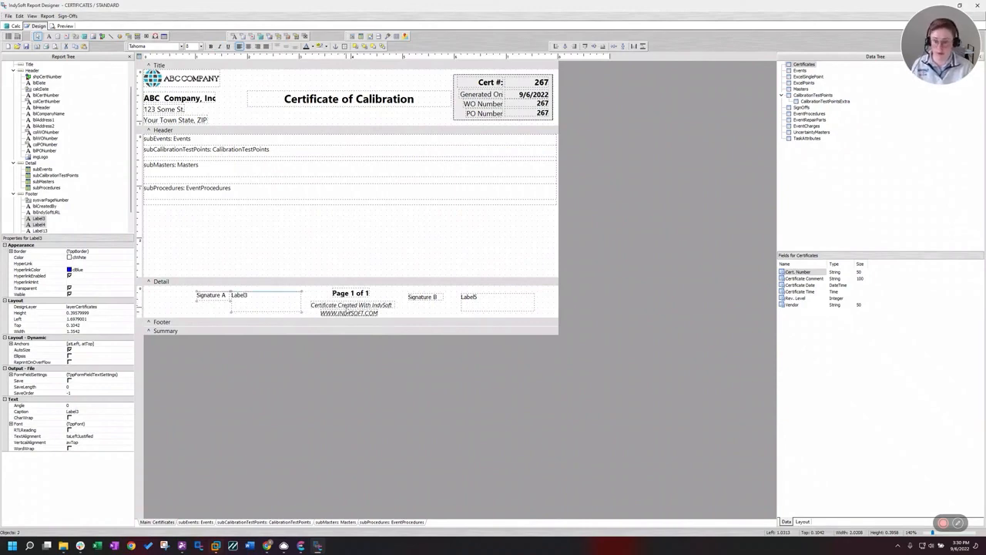
{"action": "left_click", "coordinate": [326, 306], "text": "shift"}
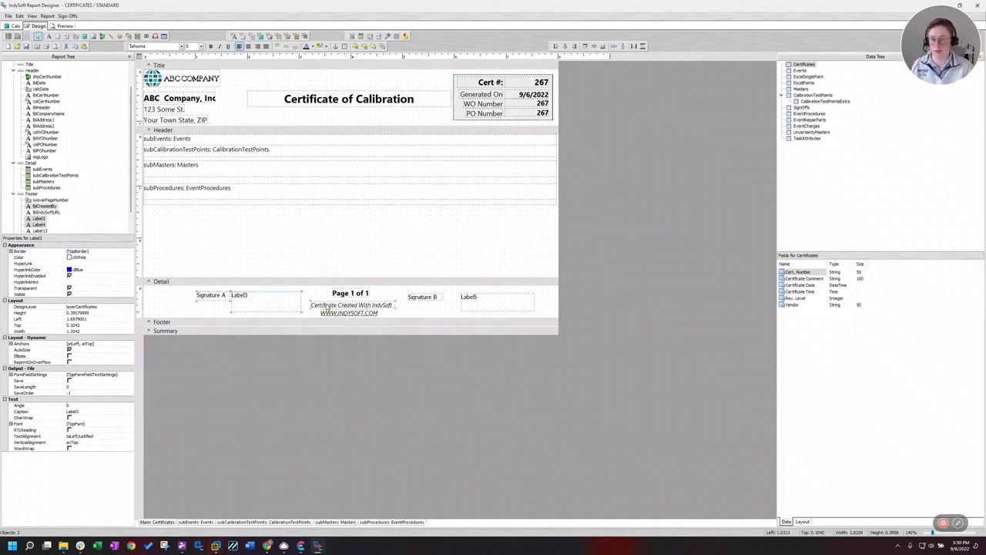
{"action": "left_click", "coordinate": [350, 296], "text": "shift"}
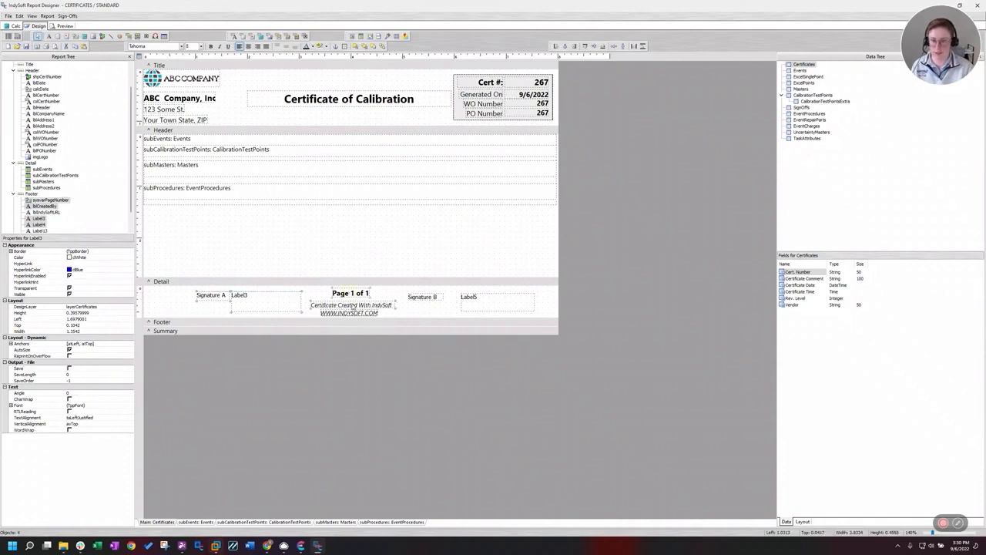
{"action": "left_click", "coordinate": [353, 306], "text": "shift"}
{"action": "left_click", "coordinate": [351, 296], "text": "shift"}
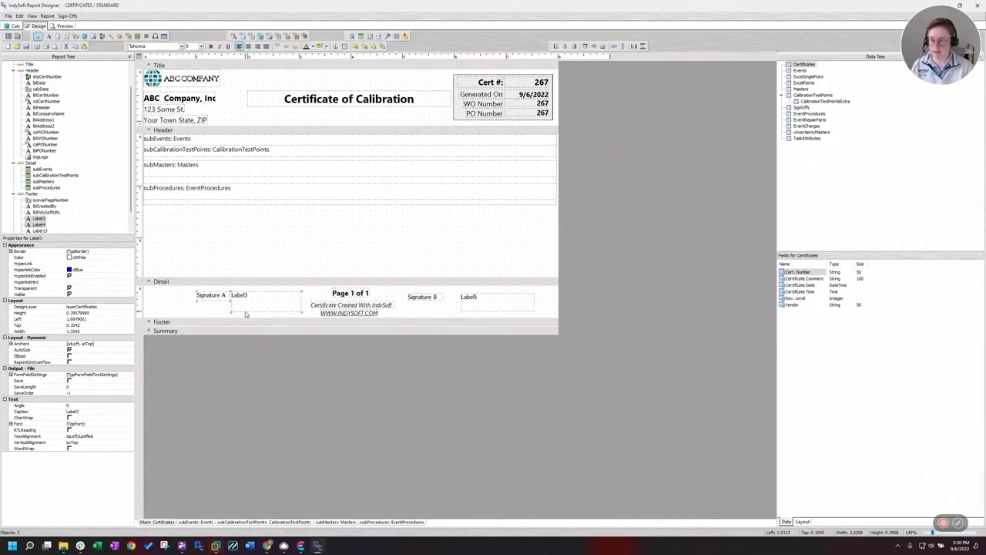
{"action": "key", "text": "Delete"}
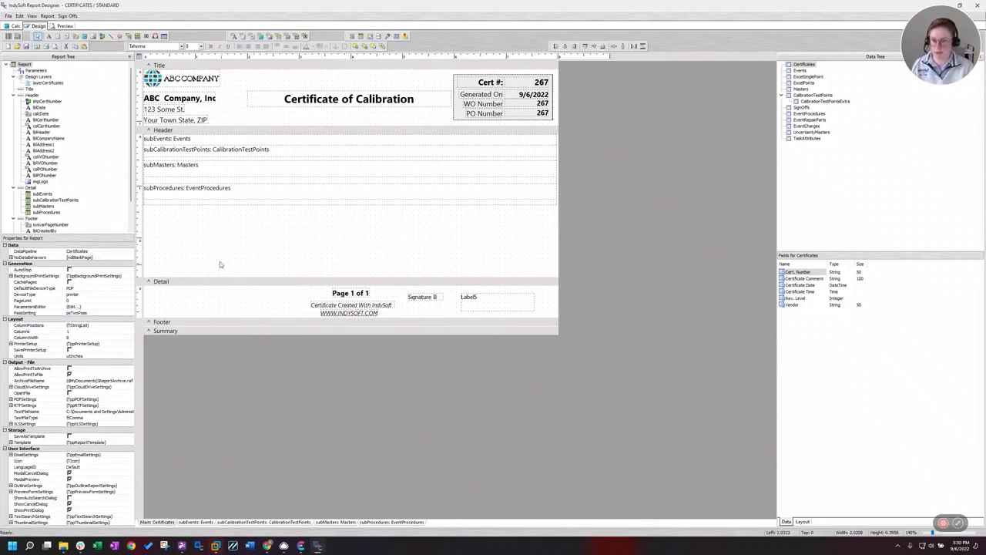
Paste the two signature labels into the Detail band and move them below the EventProcedures subreport, at about 2.05 in top
{"action": "left_click", "coordinate": [215, 281]}
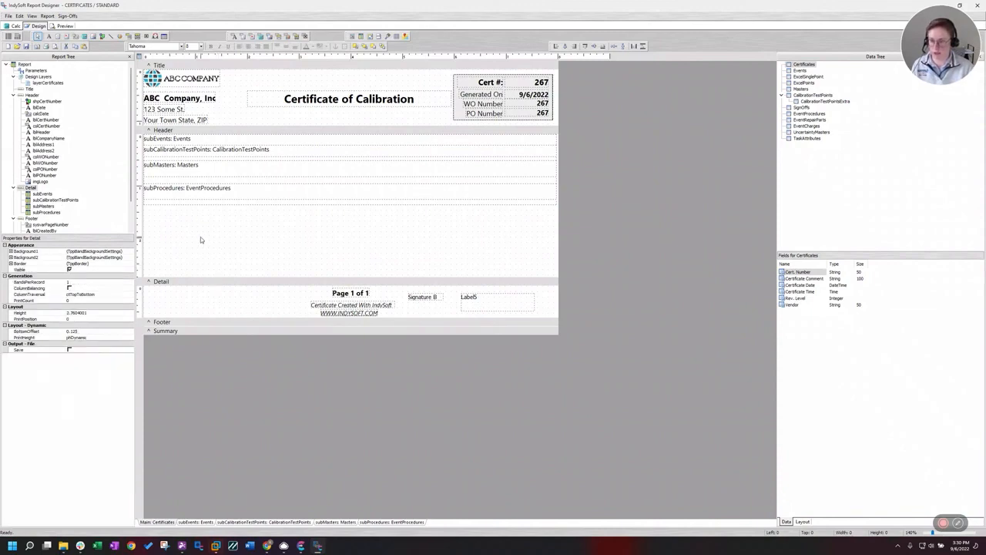
{"action": "key", "text": "ctrl+v"}
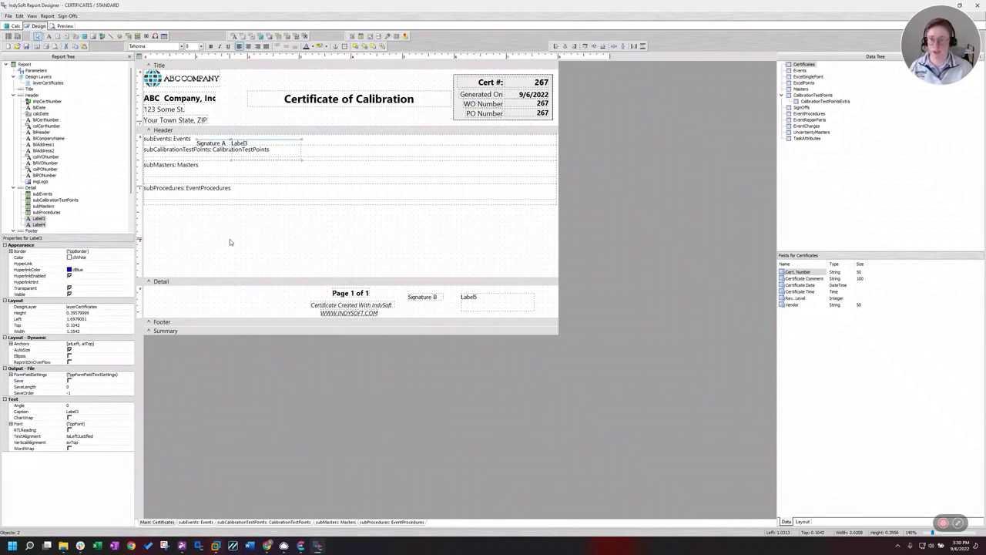
{"action": "key", "text": "Down"}
{"action": "key", "text": "Down"}
{"action": "key", "text": "Down"}
{"action": "key", "text": "Down"}
{"action": "key", "text": "Down"}
{"action": "key", "text": "Down"}
{"action": "key", "text": "Down"}
{"action": "key", "text": "Down"}
{"action": "key", "text": "Down"}
{"action": "key", "text": "Down"}
{"action": "key", "text": "Down"}
{"action": "key", "text": "Down"}
{"action": "key", "text": "Down"}
{"action": "key", "text": "Down"}
{"action": "key", "text": "Down"}
{"action": "key", "text": "Down"}
{"action": "key", "text": "Down"}
{"action": "key", "text": "Down"}
{"action": "key", "text": "Down"}
{"action": "key", "text": "Down"}
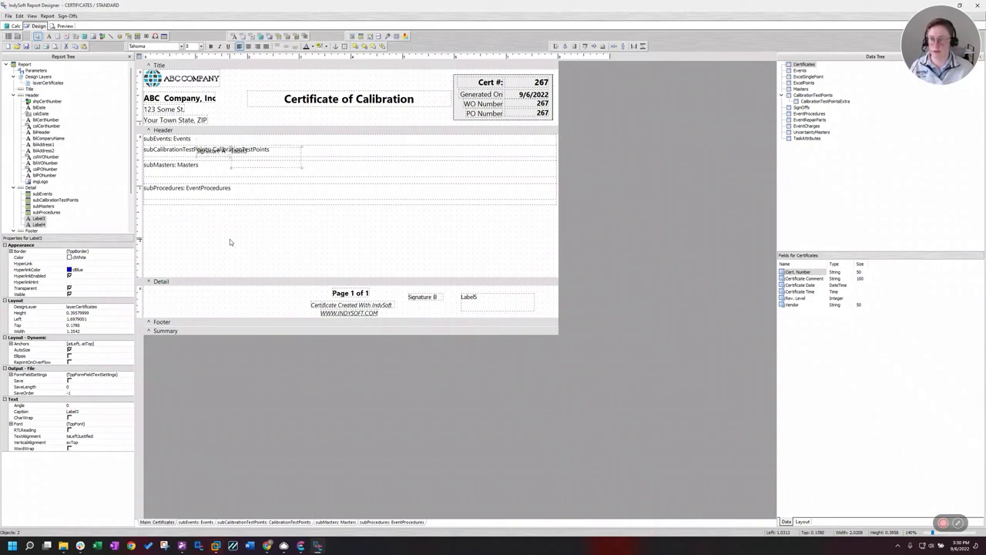
{"action": "key", "text": "Down"}
{"action": "key", "text": "Down"}
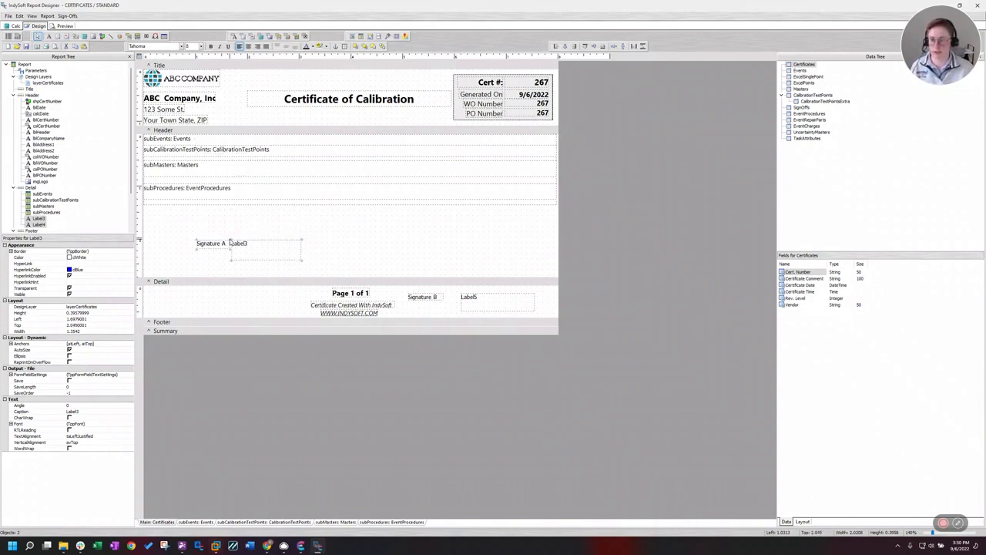
{"action": "left_click", "coordinate": [335, 213]}
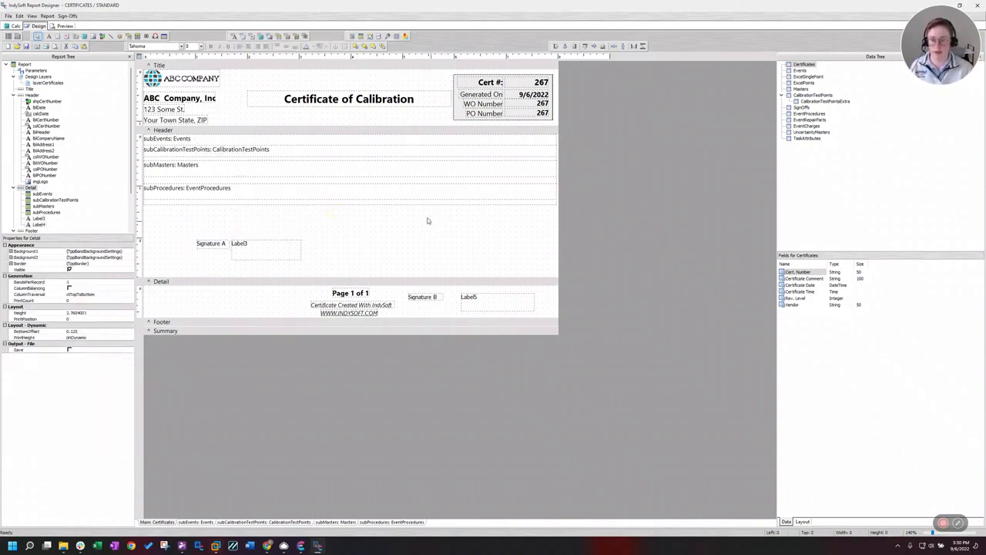
Shrink the Detail band to end just beneath the signature labels and extend the Header band to about 1.15 in high
{"action": "left_click_drag", "start_coordinate": [318, 279], "coordinate": [318, 263]}
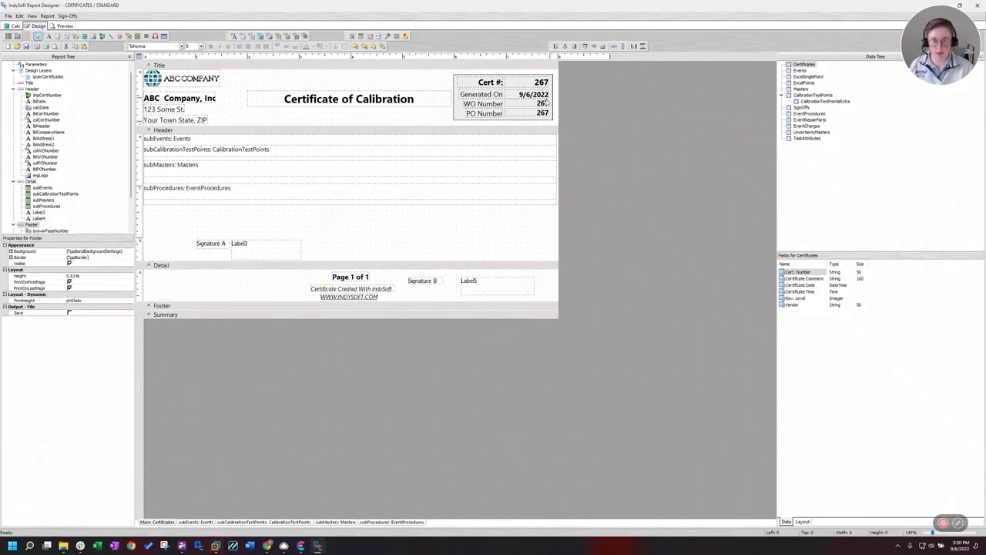
{"action": "left_click_drag", "start_coordinate": [486, 130], "coordinate": [486, 133]}
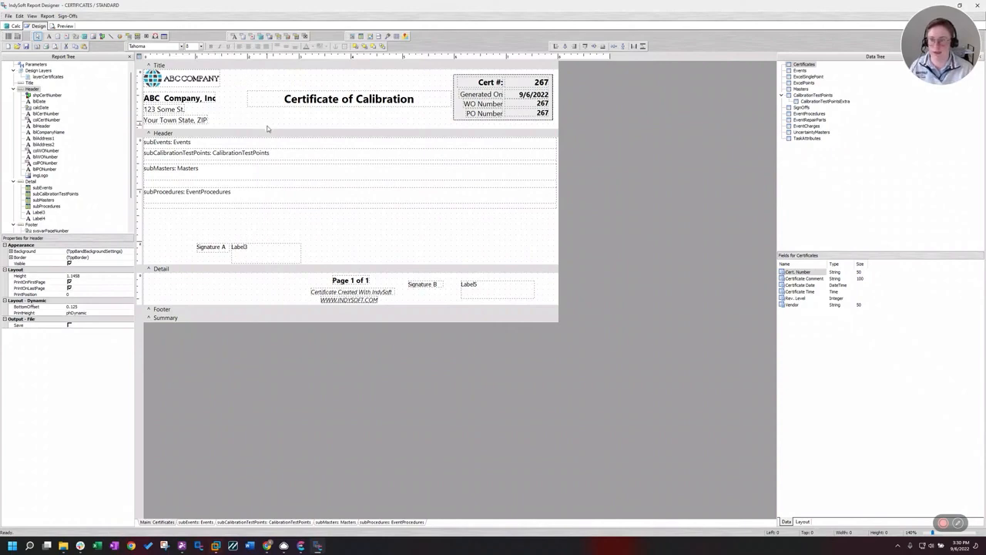
Select the company name label for inspection, and slightly narrow the Certificate of Calibration label to about 3.9 in wide
{"action": "left_click", "coordinate": [220, 103]}
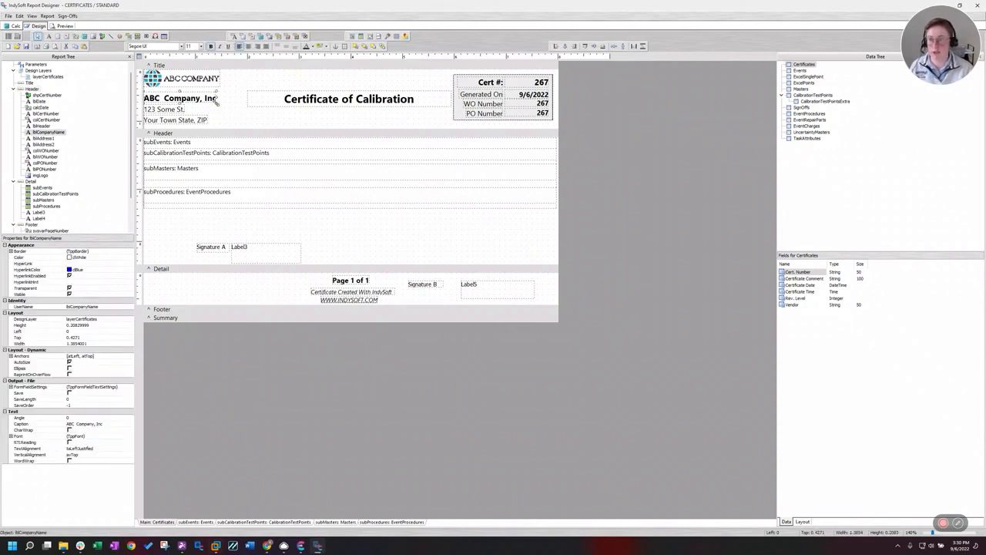
{"action": "left_click", "coordinate": [228, 115]}
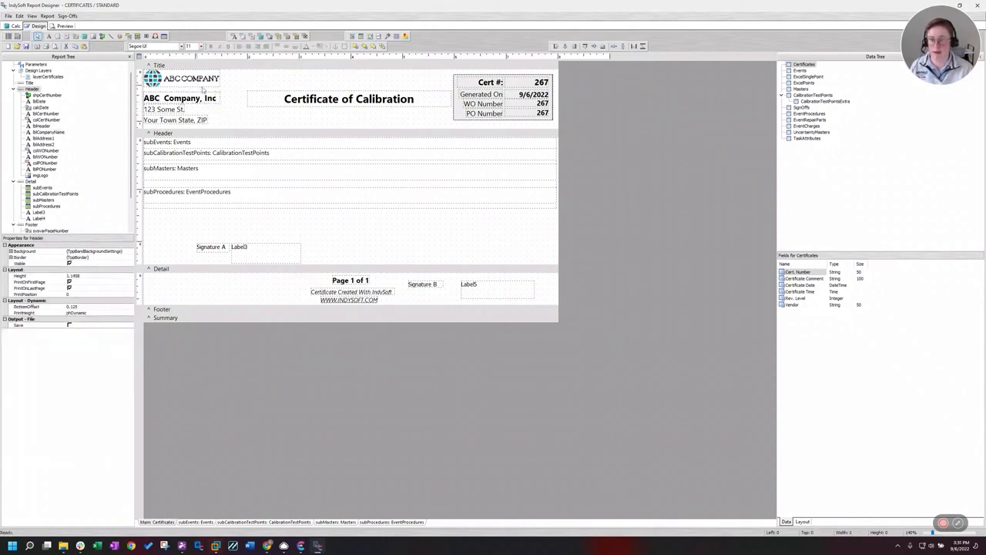
{"action": "left_click", "coordinate": [432, 101]}
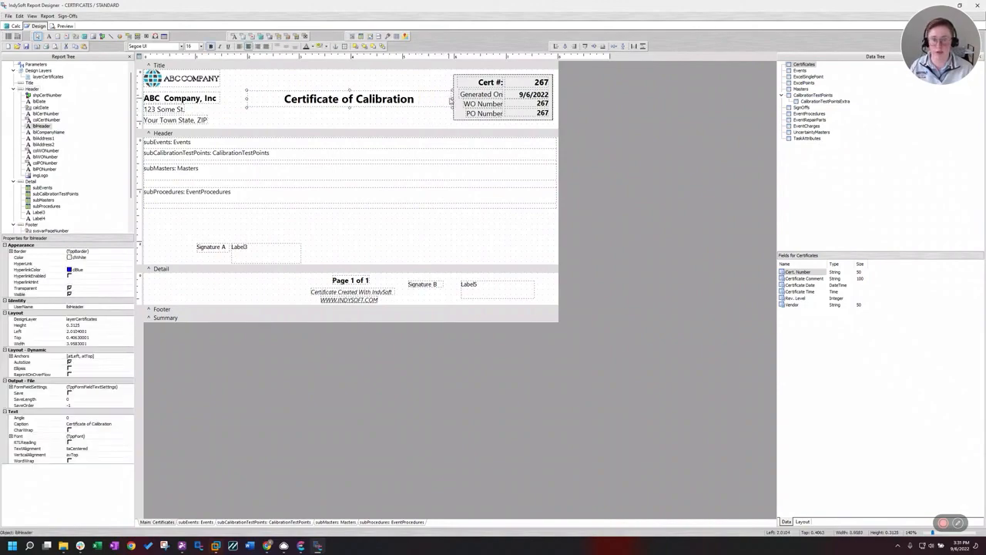
{"action": "left_click_drag", "start_coordinate": [428, 101], "coordinate": [548, 101]}
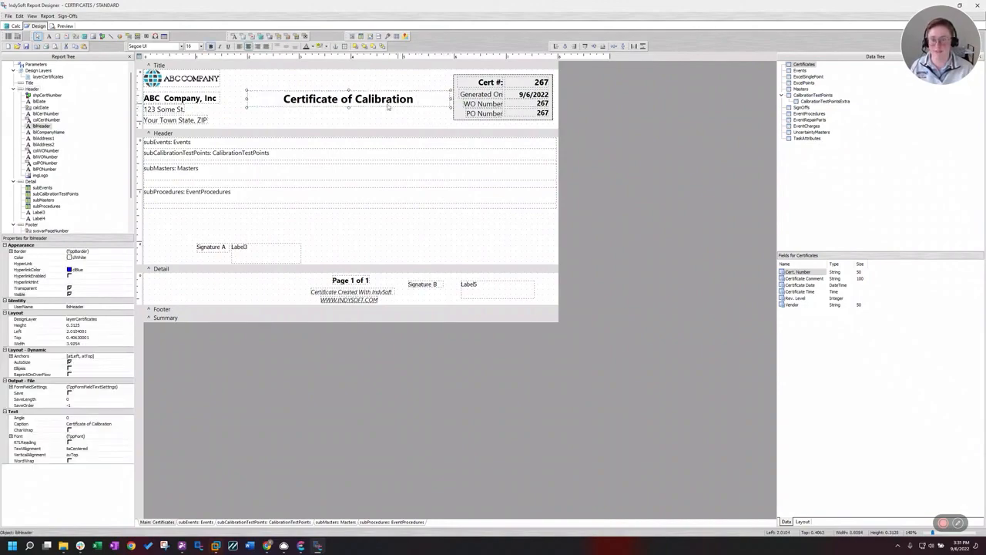